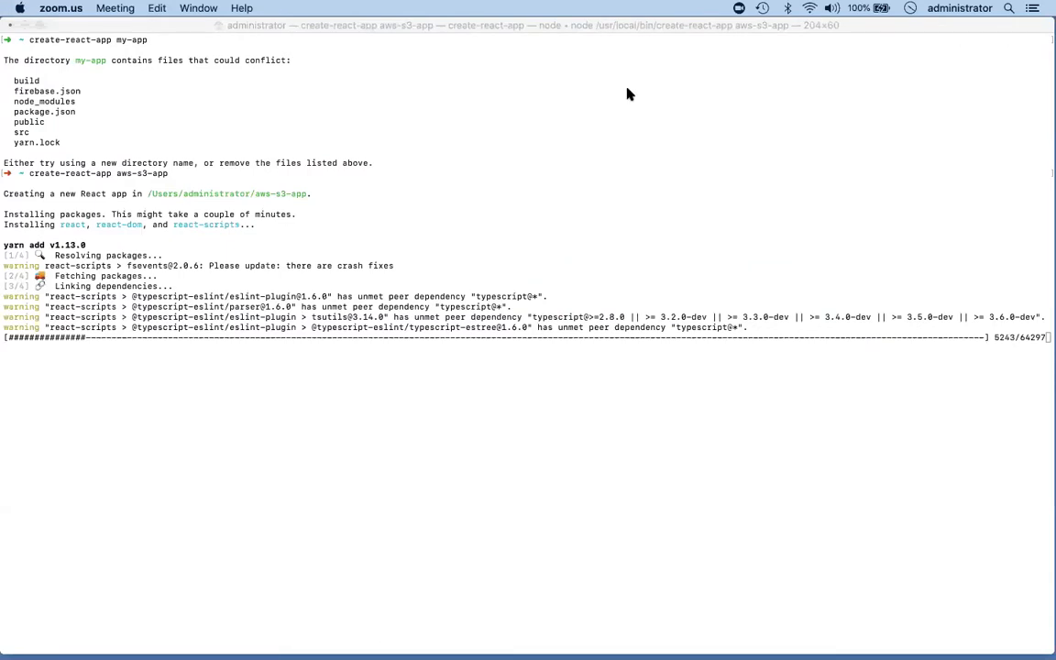
Enlarge the terminal text and highlight the aws-s3-app name in the create-react-app command.
click(421, 193)
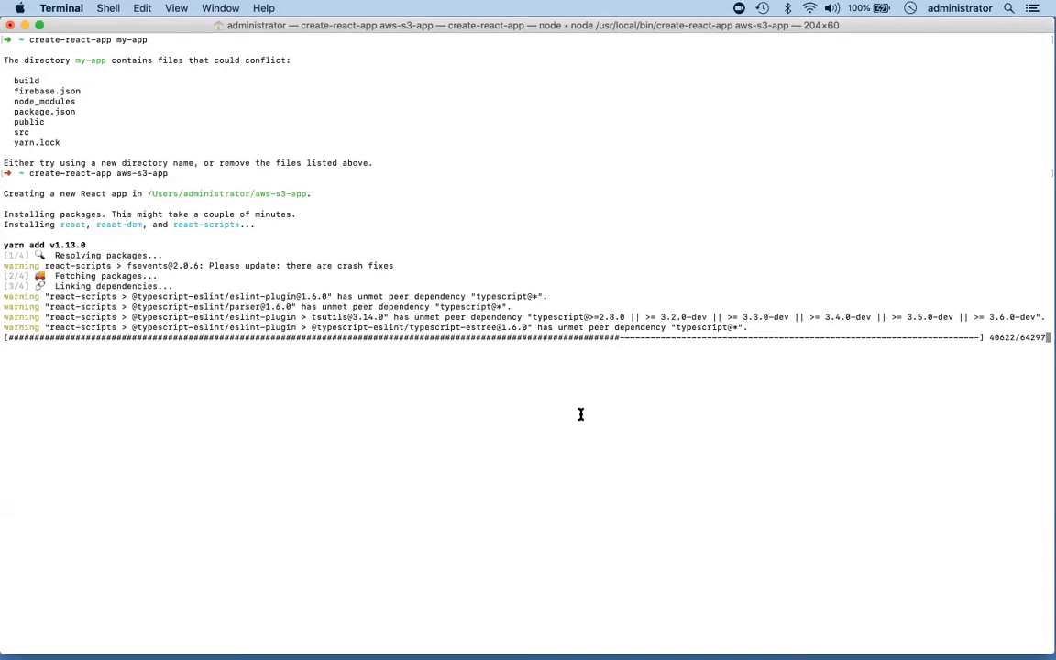
key(super+plus)
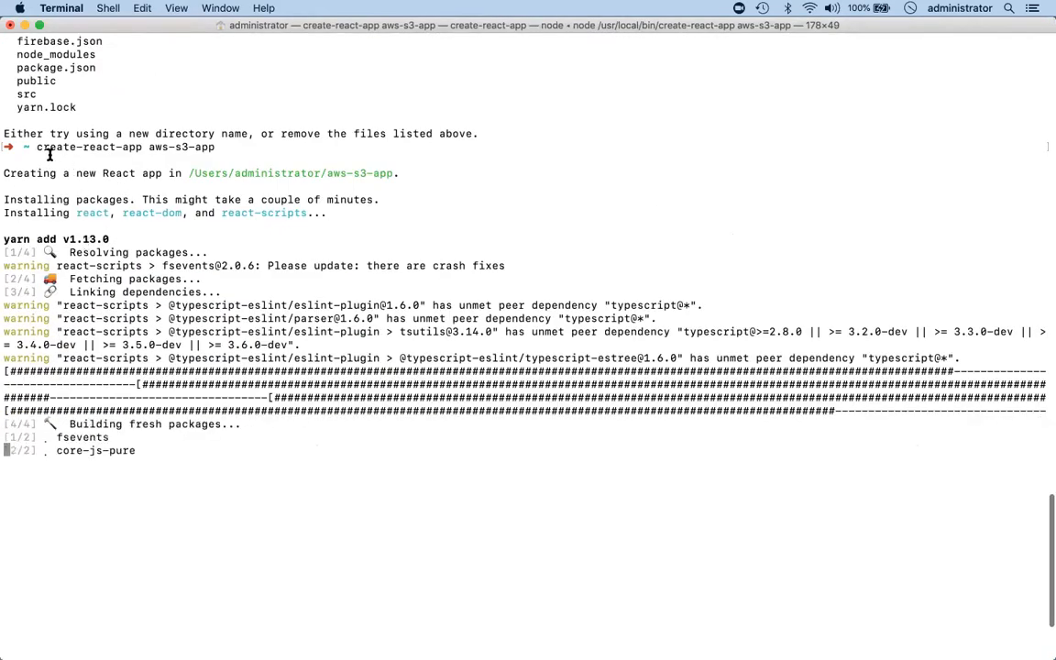
drag(145, 148, 218, 147)
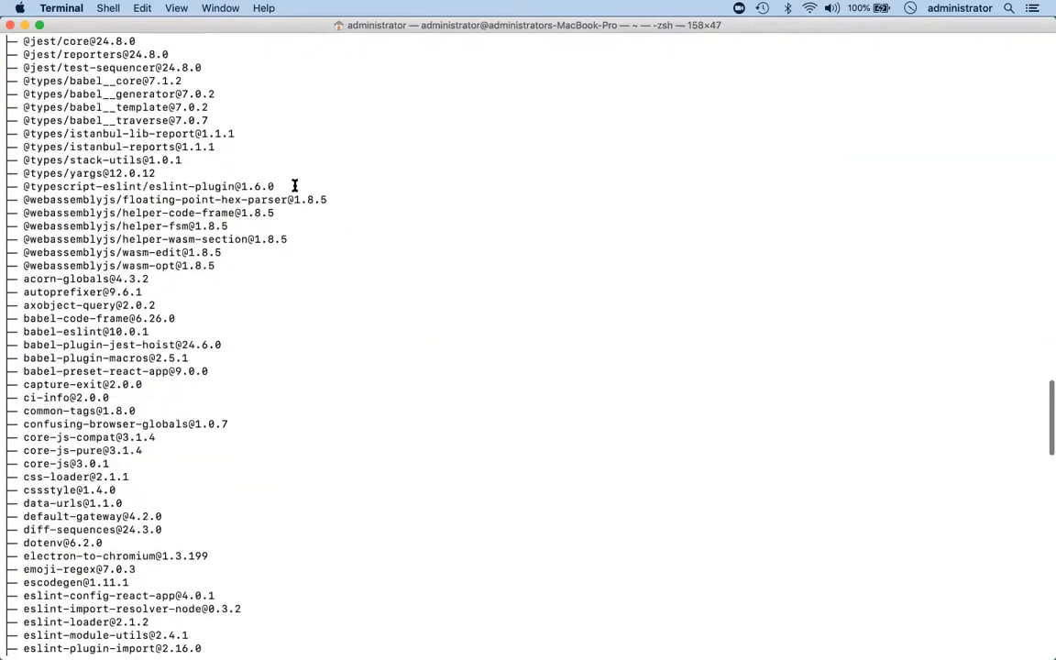
Change the working directory to aws-s3-app.
text(cd c)
key(BackSpace)
text(aws-)
key(Tab)
key(Return)
Clear the terminal and list the contents of the aws-s3-app directory.
text(clear)
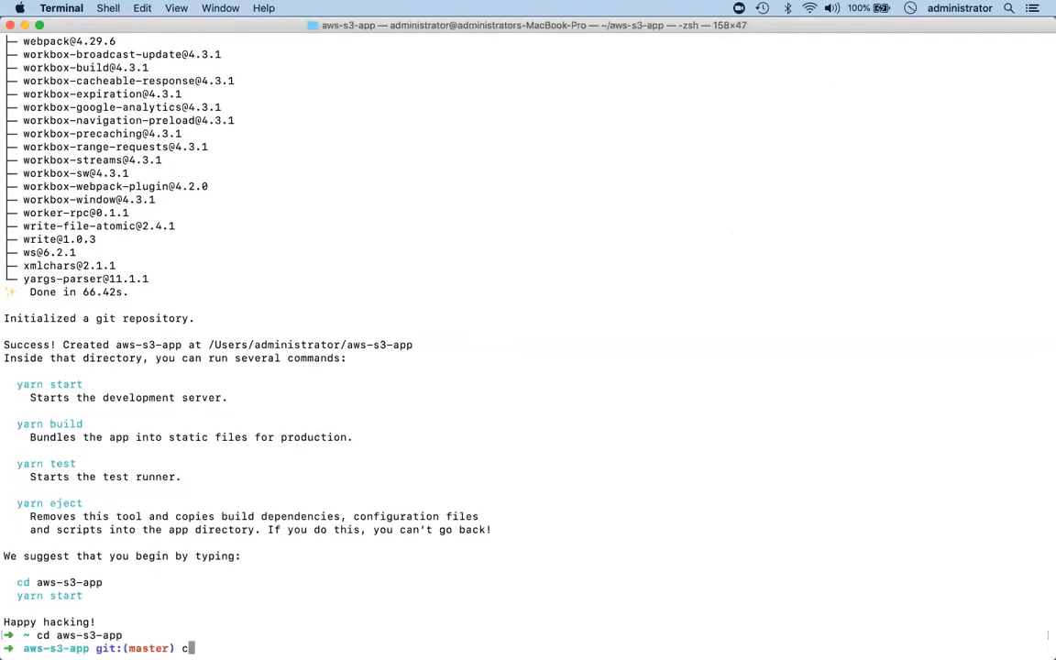
key(Return)
text(ls)
key(Return)
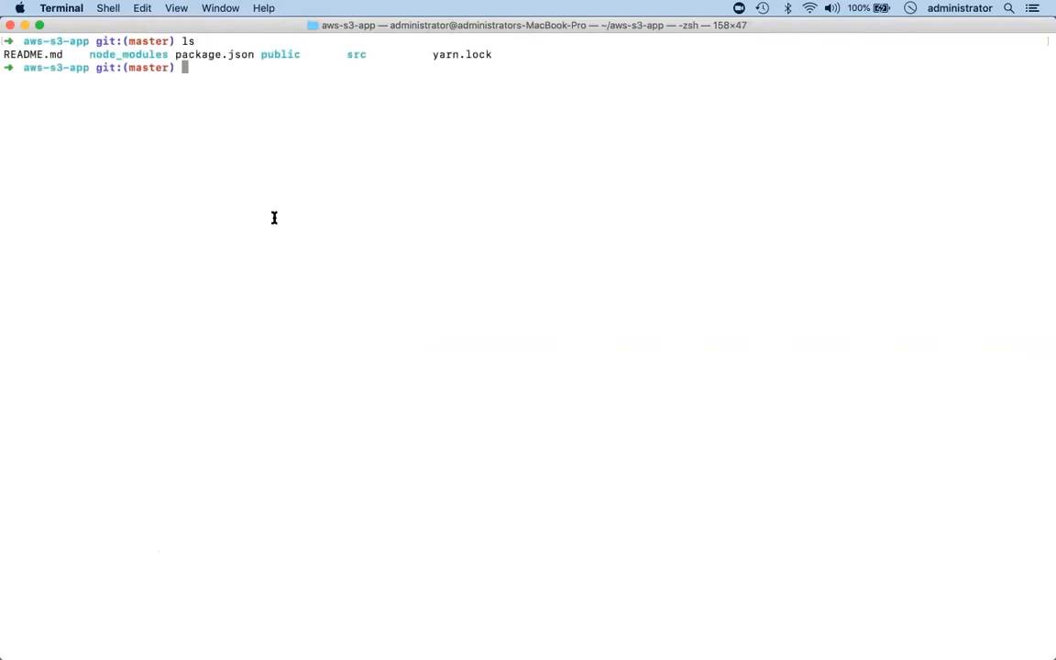
Examine the project's top-level entries: README.md, node_modules, package.json, public, src and yarn.lock.
double_click(37, 55)
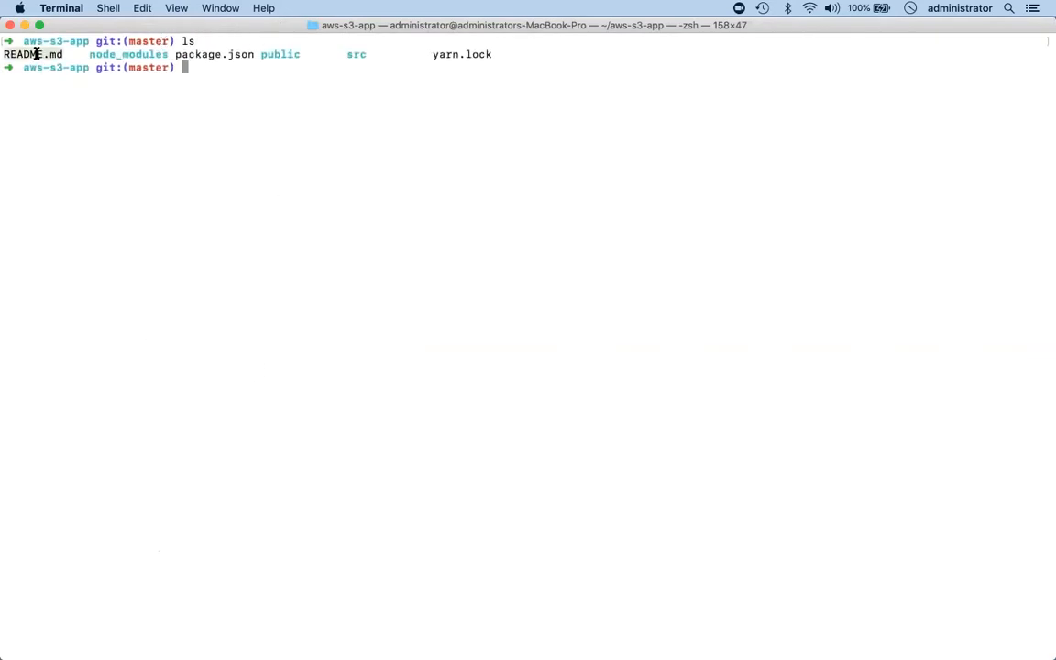
double_click(128, 55)
double_click(199, 54)
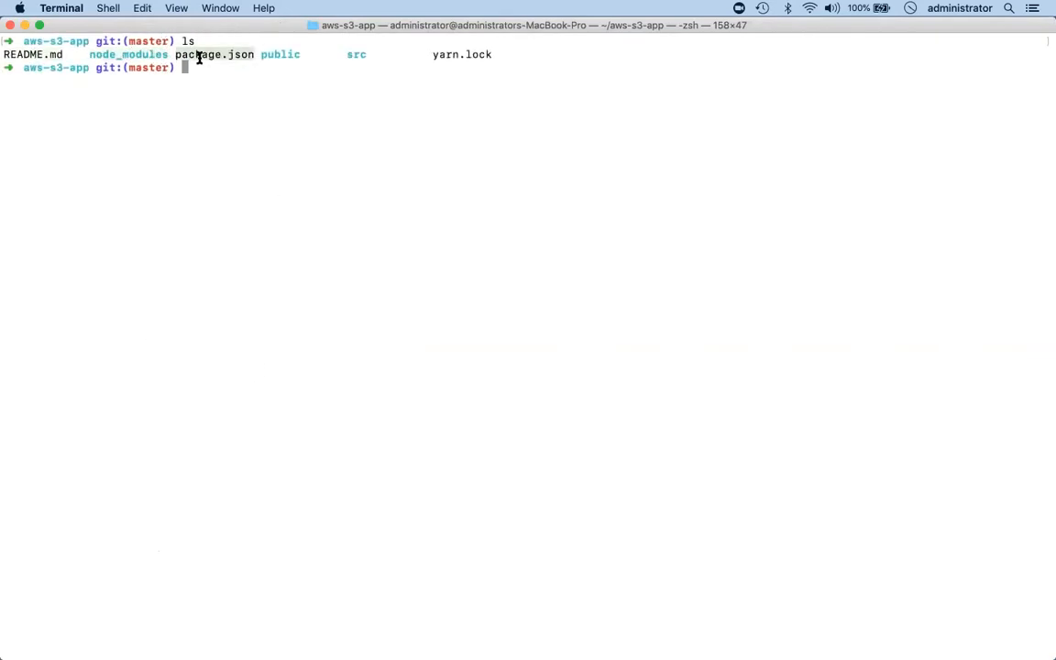
click(285, 53)
double_click(286, 53)
click(355, 53)
double_click(356, 53)
click(456, 52)
double_click(456, 53)
click(440, 104)
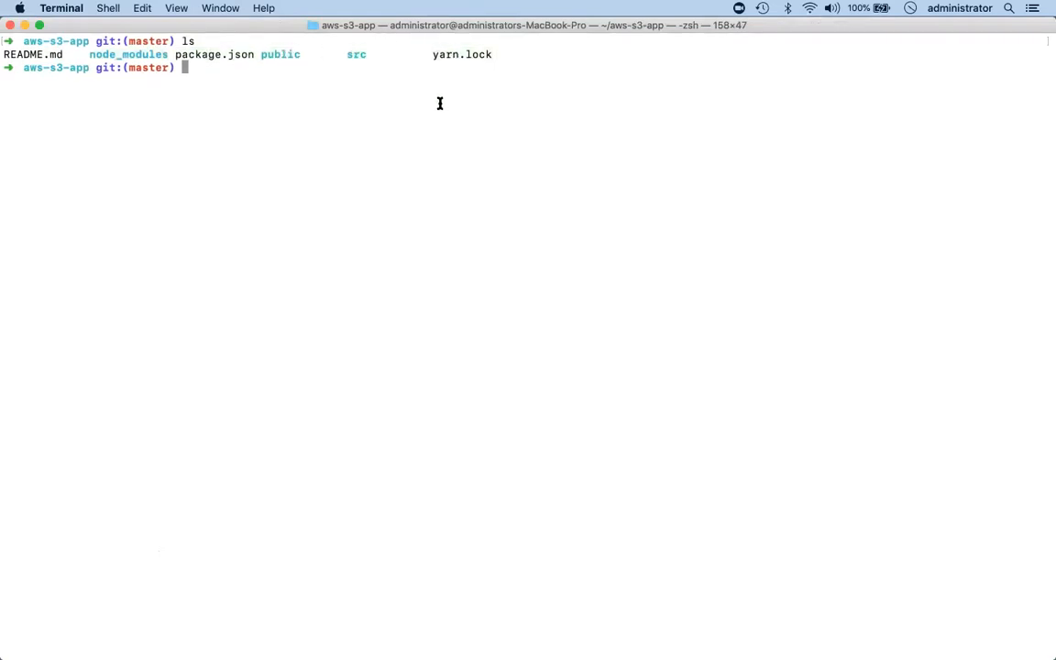
double_click(194, 52)
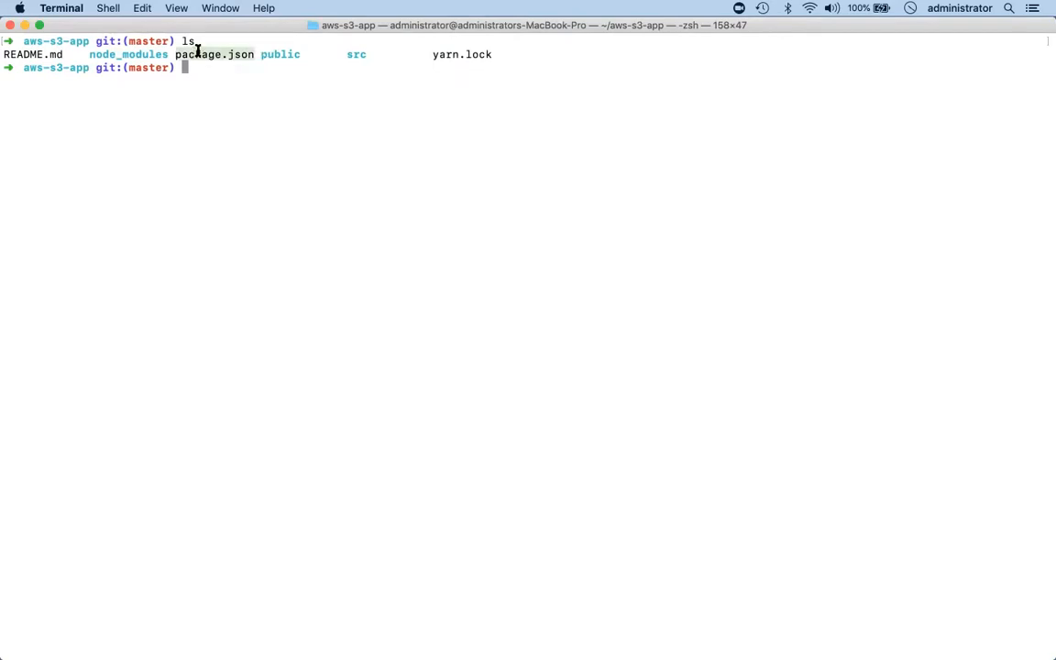
double_click(276, 54)
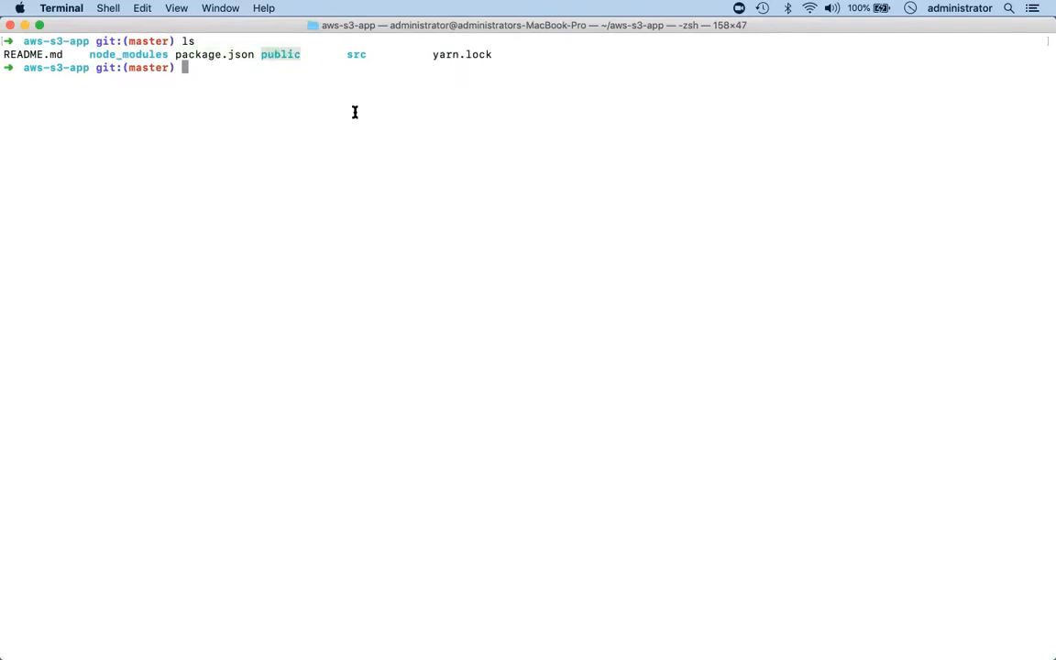
click(278, 66)
List the contents of the public folder.
text(ls pb)
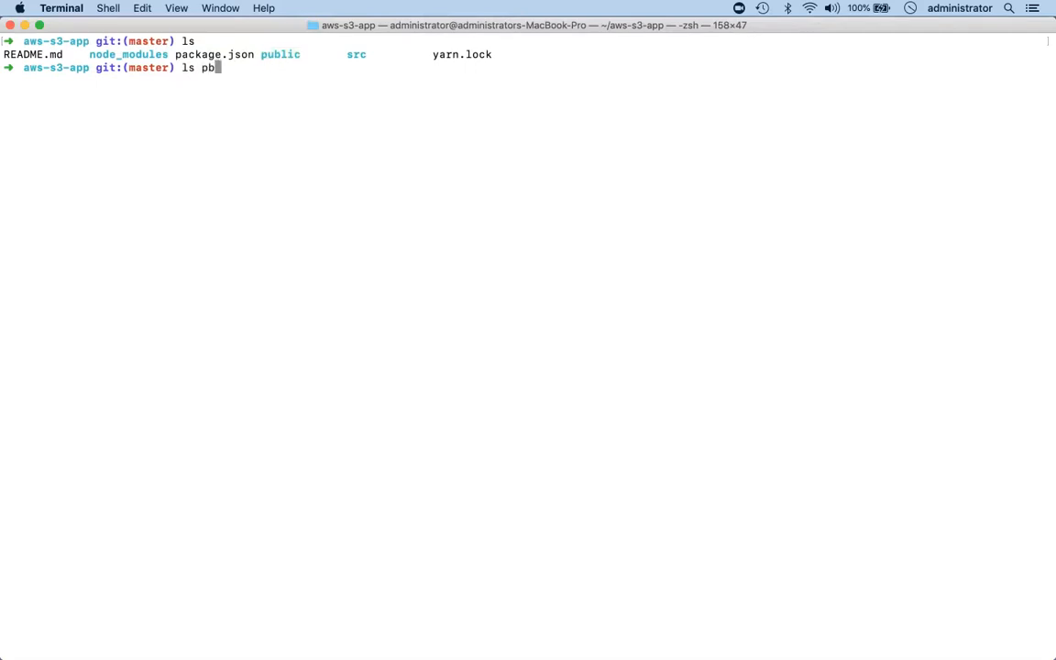
key(BackSpace)
text(ublic)
key(Return)
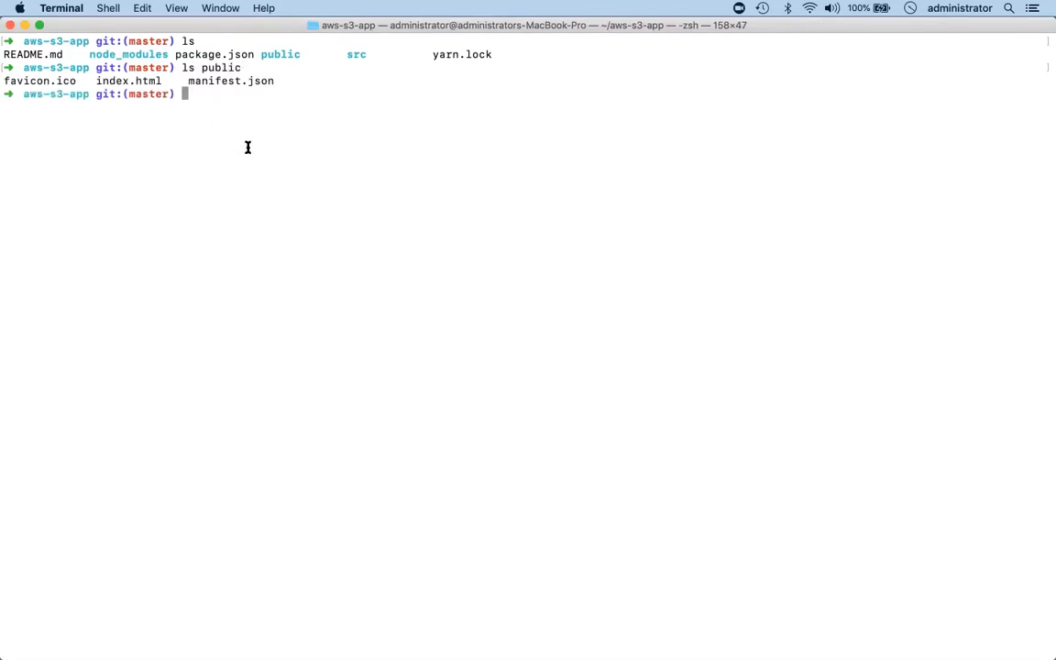
List the contents of the src folder.
text(src)
key(BackSpace)
key(BackSpace)
key(BackSpace)
text(ls src)
key(Return)
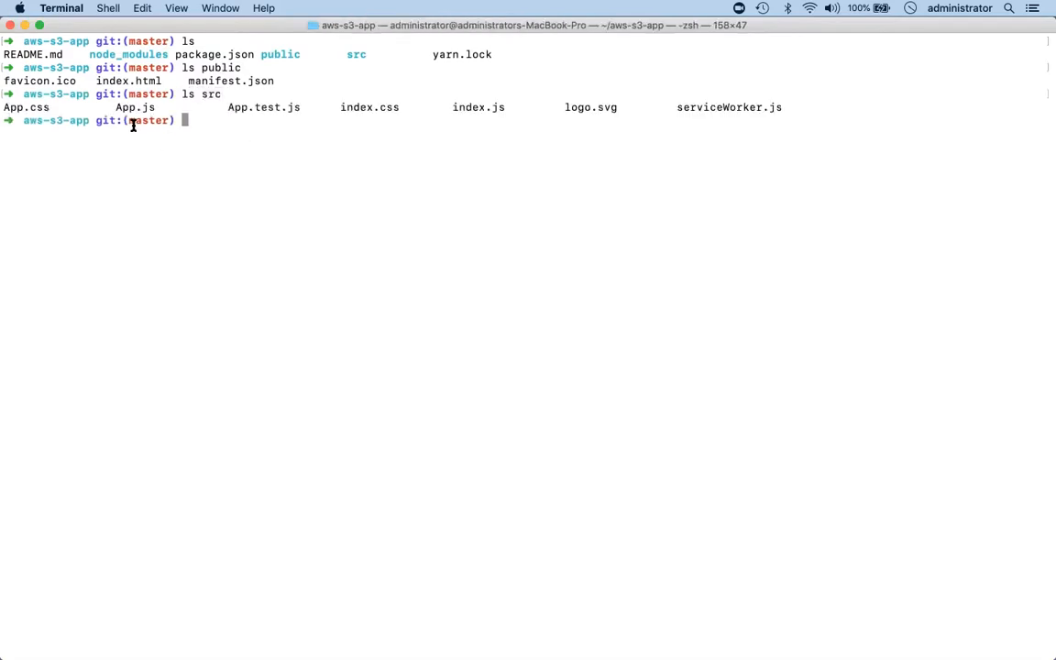
Review the index.css and logo.svg entries in the src listing and clear the terminal.
drag(344, 111, 414, 109)
click(412, 110)
drag(564, 109, 618, 108)
click(422, 110)
text(clear)
key(Return)
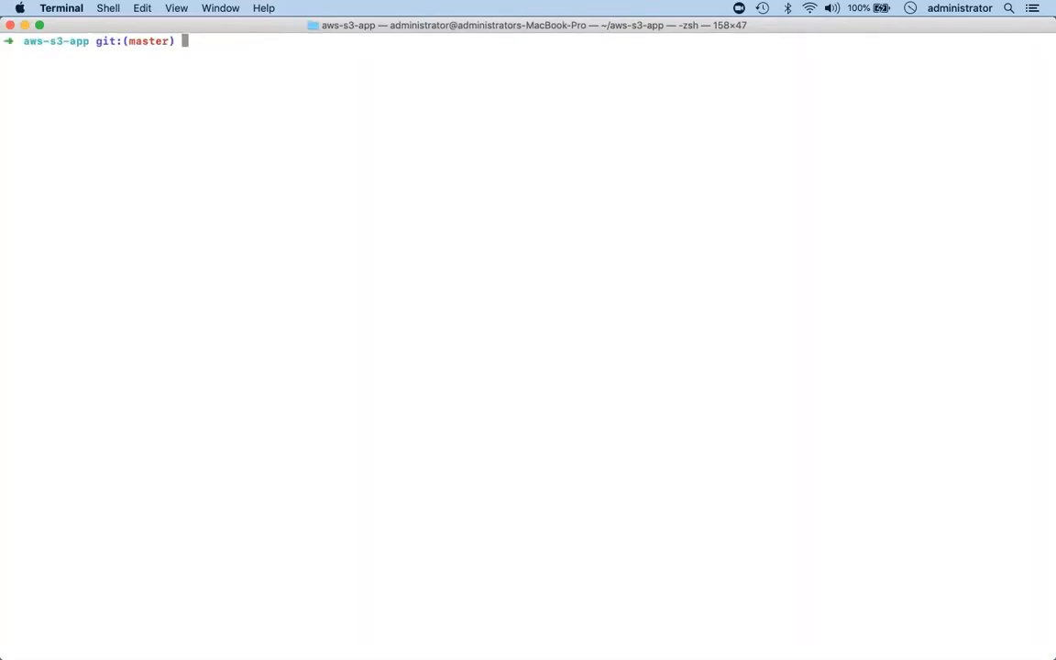
text(npm run start)
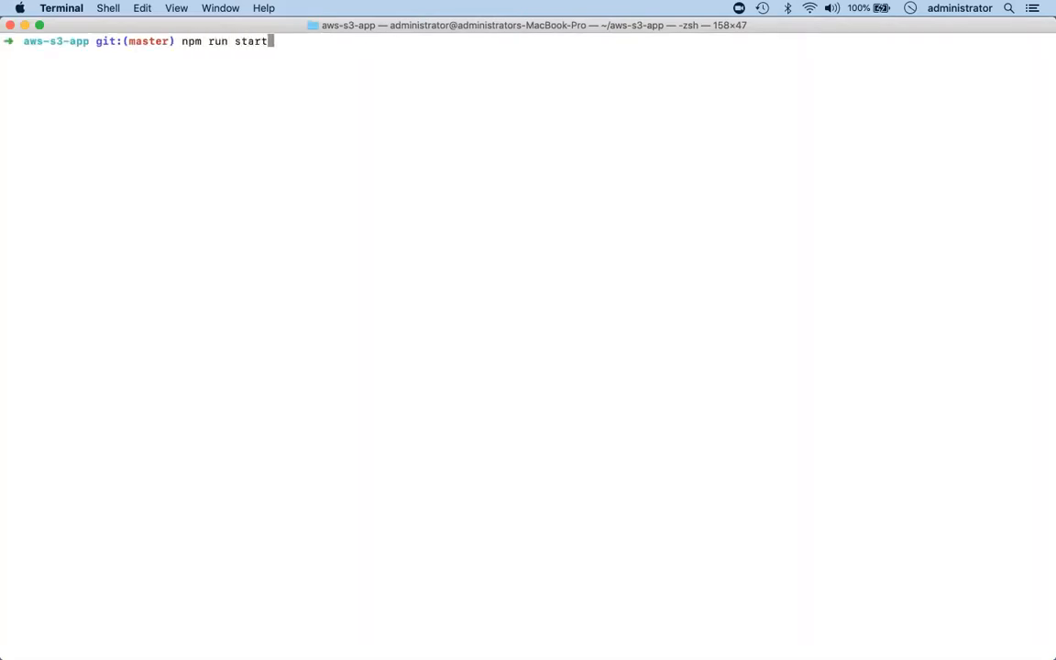
key(BackSpace)
key(BackSpace)
key(BackSpace)
key(BackSpace)
key(BackSpace)
key(BackSpace)
key(BackSpace)
key(BackSpace)
key(BackSpace)
key(BackSpace)
key(BackSpace)
key(BackSpace)
key(BackSpace)
Open the current project folder in Visual Studio Code with "code ." and close the Release Notes.
text(code .)
key(Return)
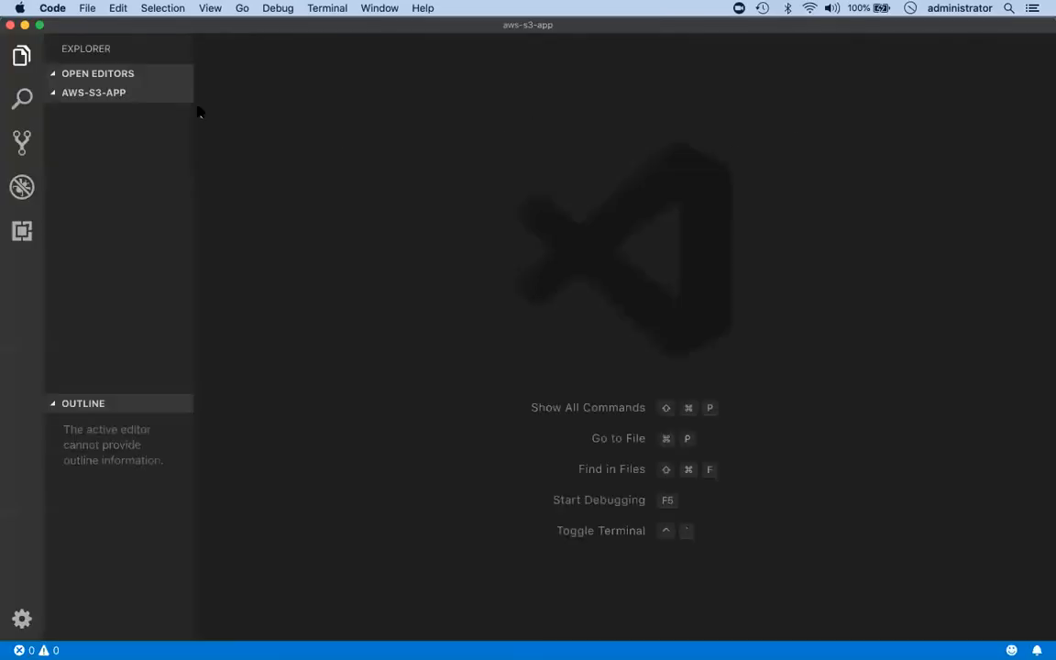
click(286, 49)
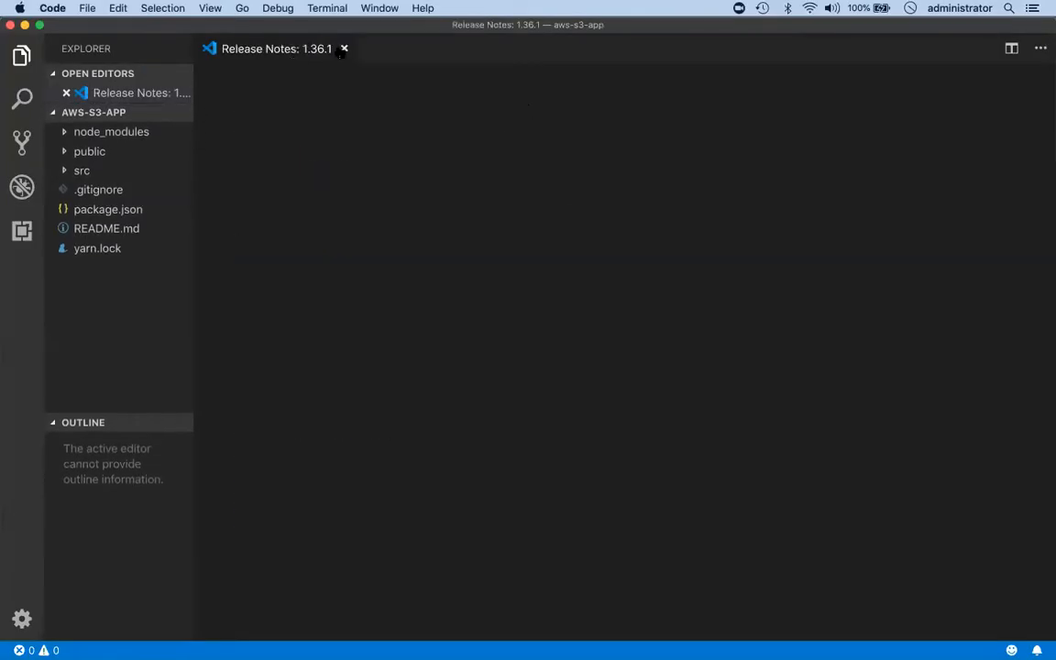
key(super+w)
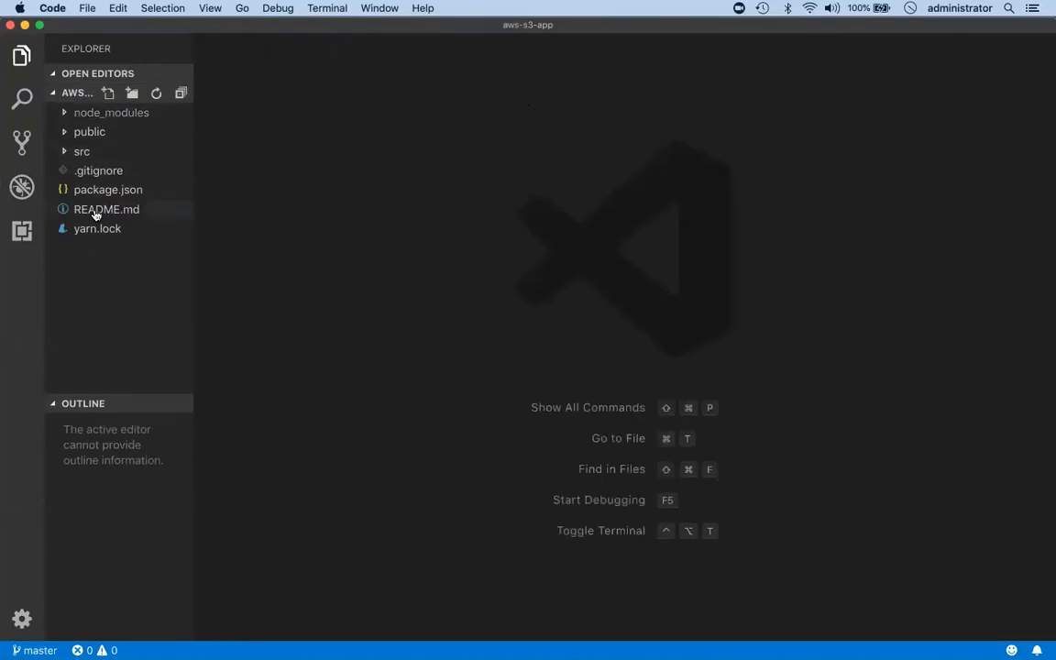
Open package.json and examine the project name and the react, react-dom and react-scripts dependencies.
click(102, 186)
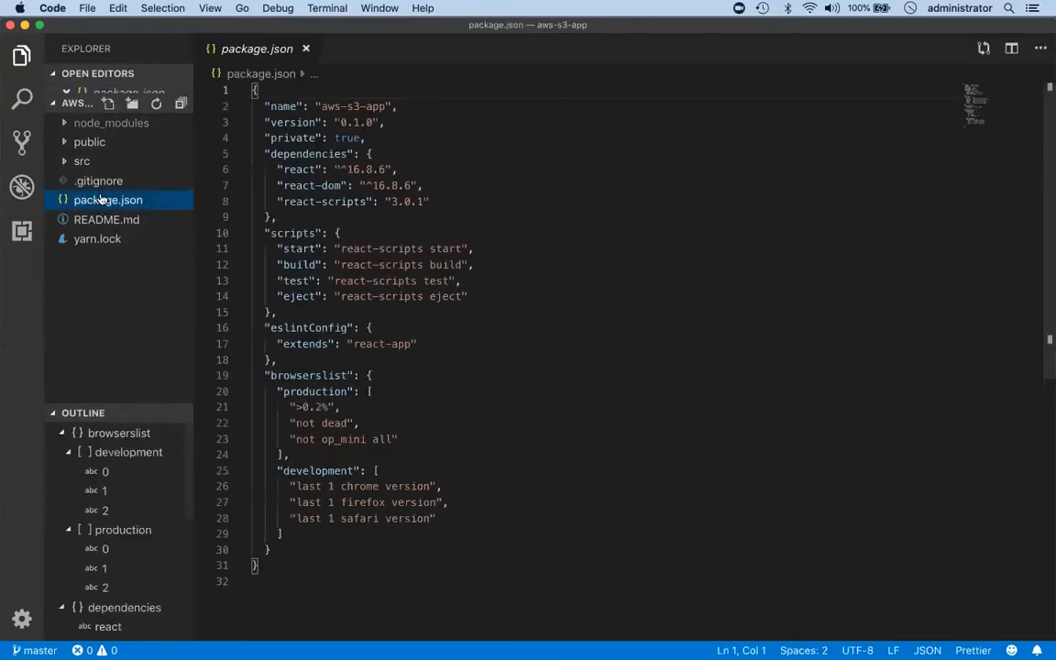
click(324, 106)
drag(324, 106, 382, 106)
scroll(488, 234, down, 1)
drag(264, 142, 274, 203)
click(274, 202)
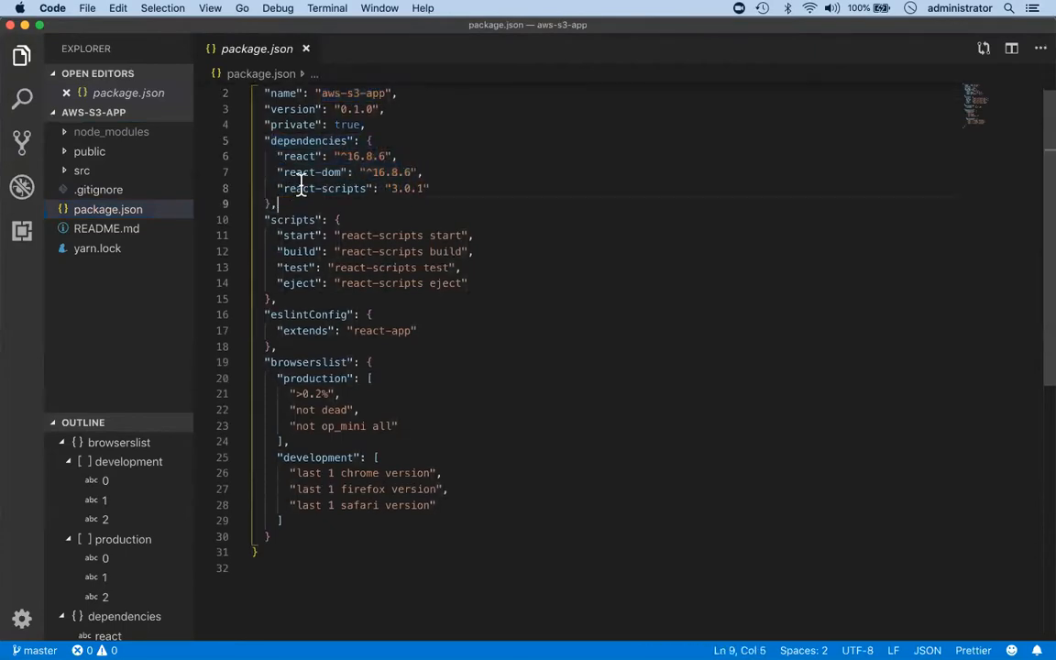
double_click(296, 156)
double_click(296, 173)
double_click(298, 188)
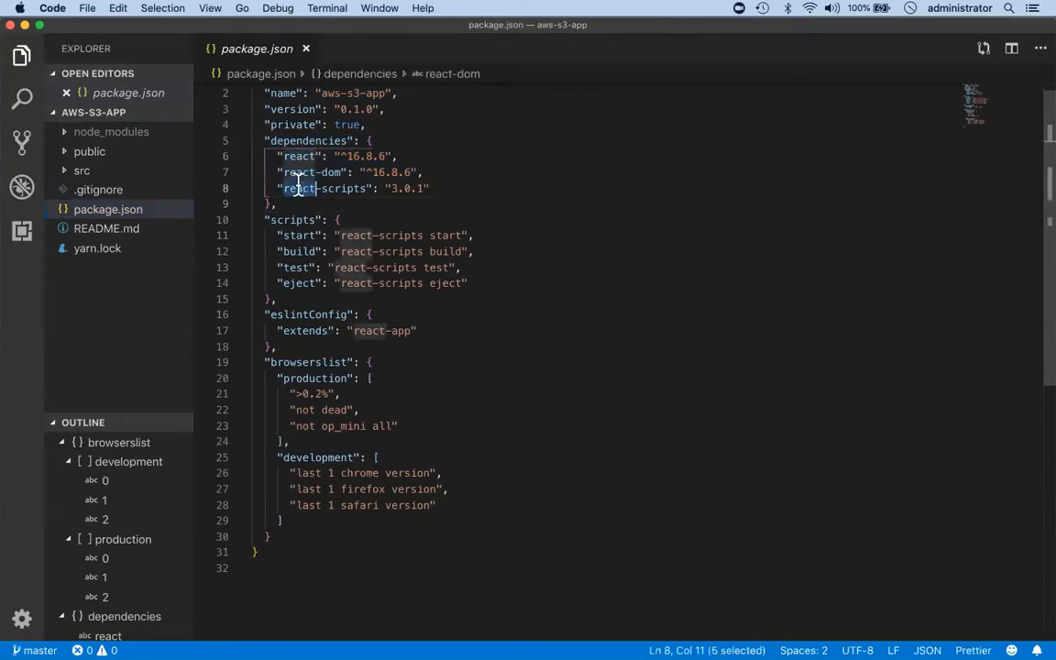
Examine the scripts block in package.json, focusing on the start and build commands.
click(346, 220)
click(264, 220)
drag(264, 220, 268, 298)
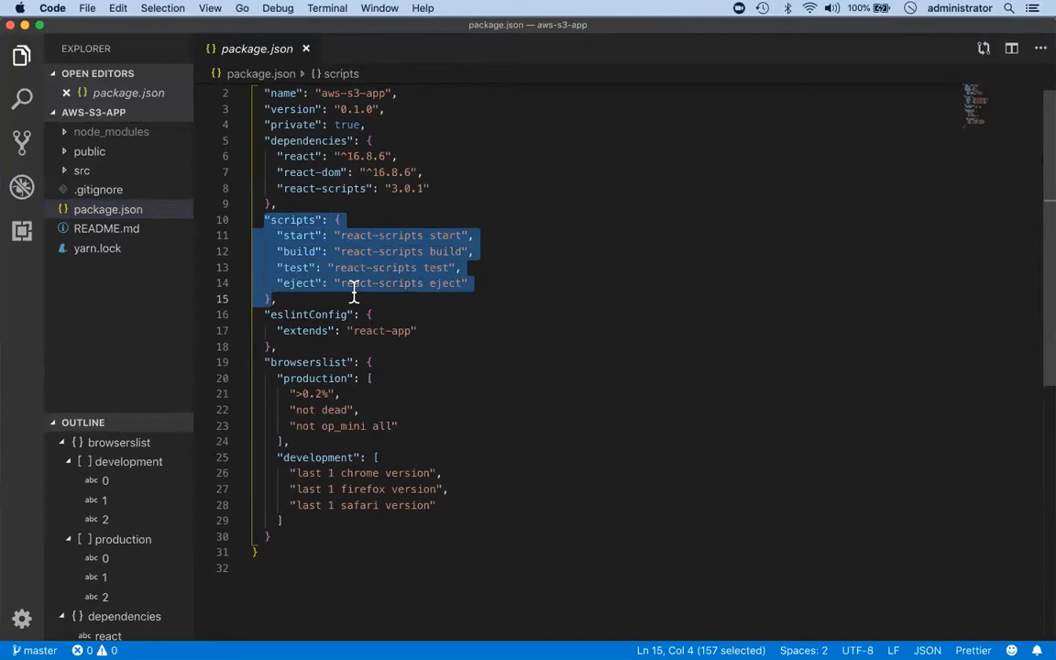
click(321, 236)
double_click(306, 237)
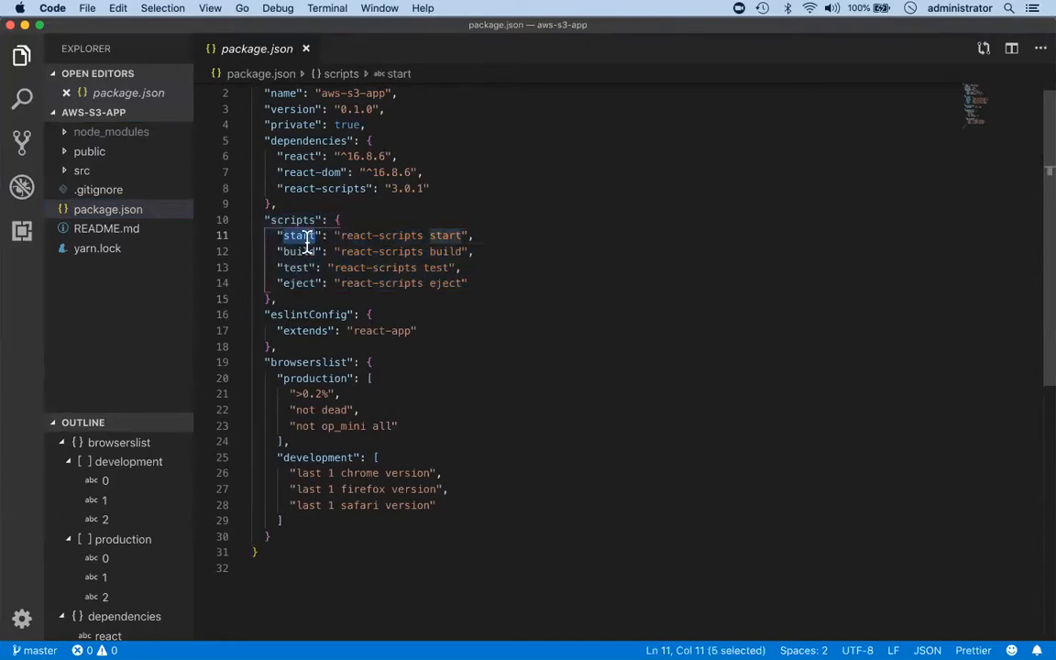
click(488, 237)
click(486, 250)
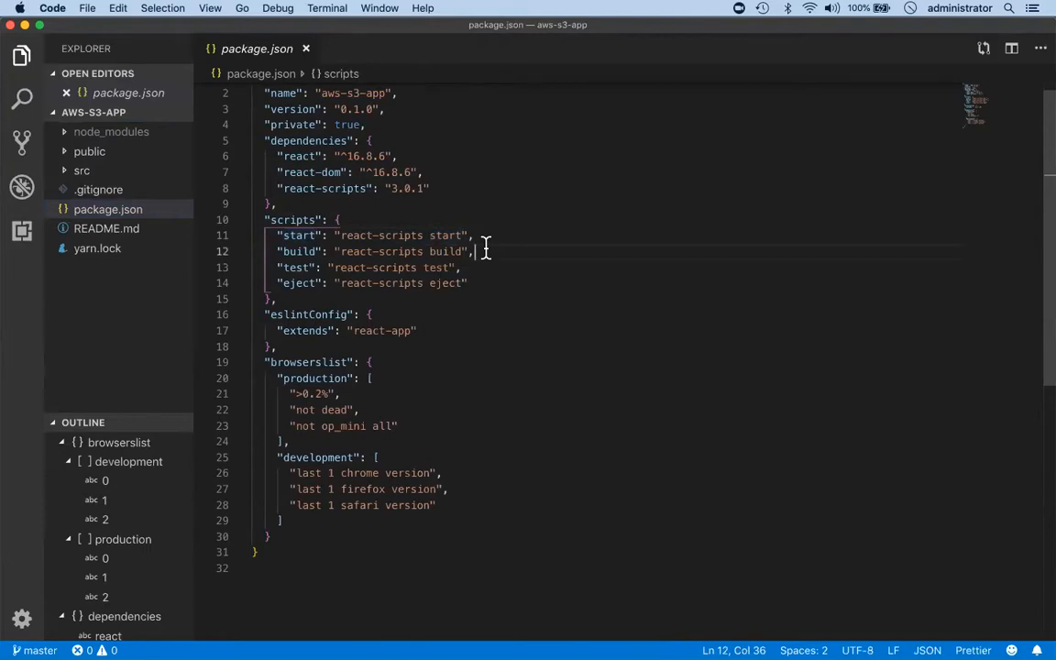
Open and enlarge the integrated terminal, and start the development server with "npm run start".
key(ctrl+grave)
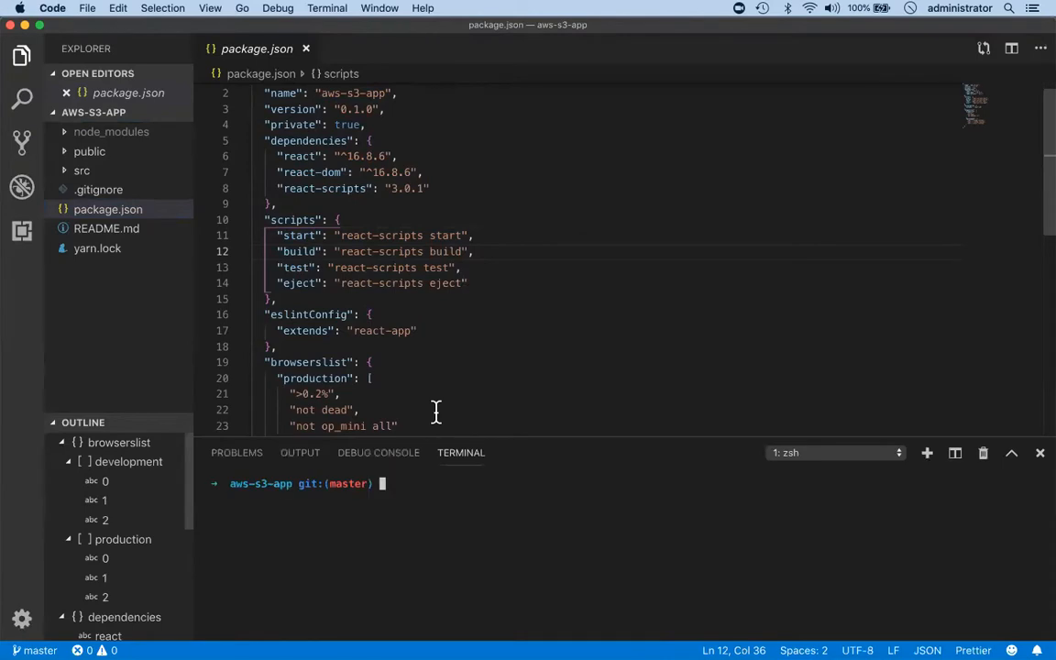
drag(544, 440, 548, 314)
text(npm run start)
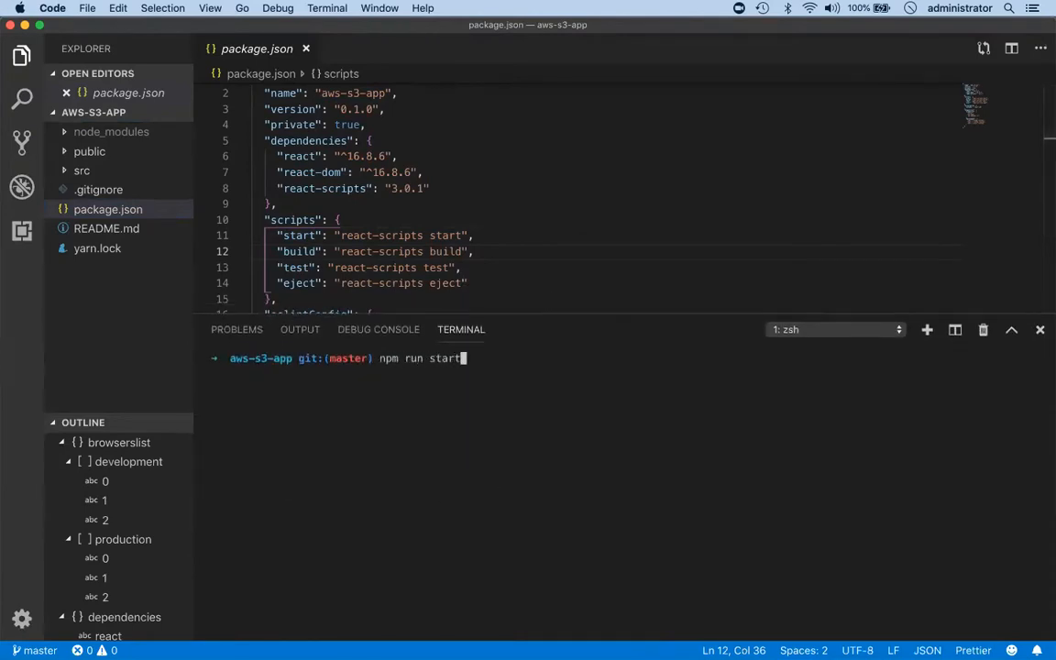
click(314, 238)
double_click(312, 237)
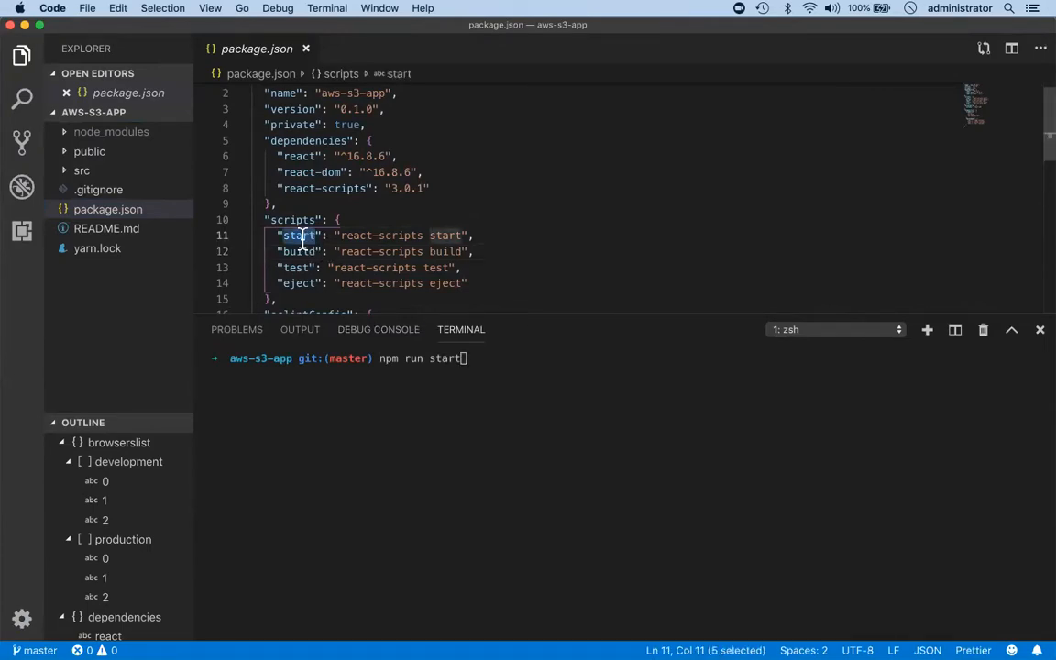
drag(339, 236, 465, 237)
click(496, 395)
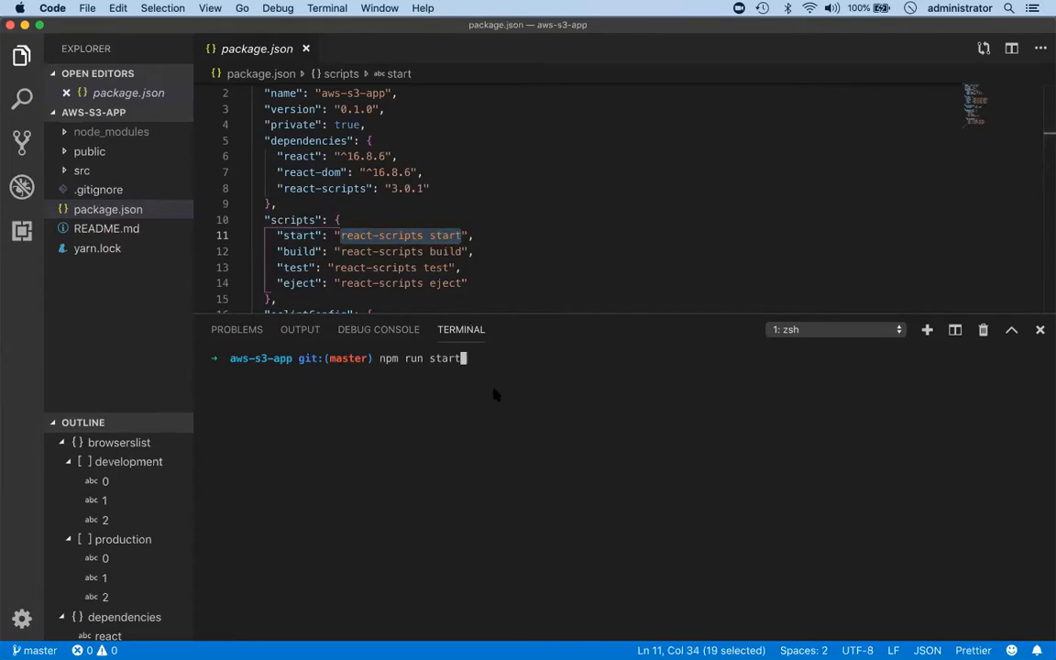
key(Return)
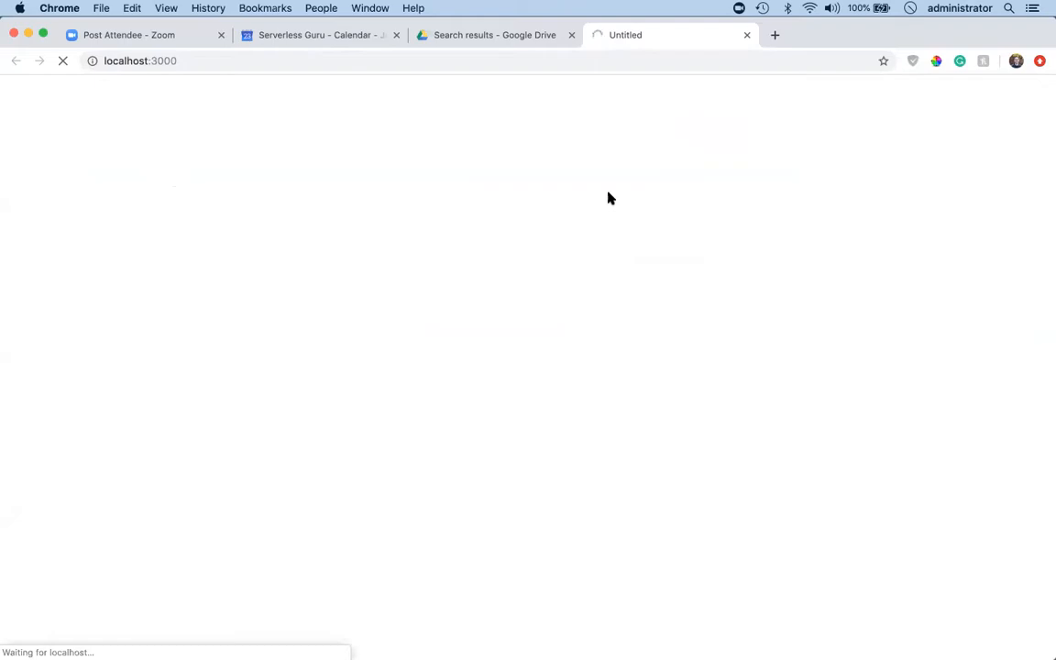
View the running React app at localhost:3000 in Chrome.
key(ctrl+Right)
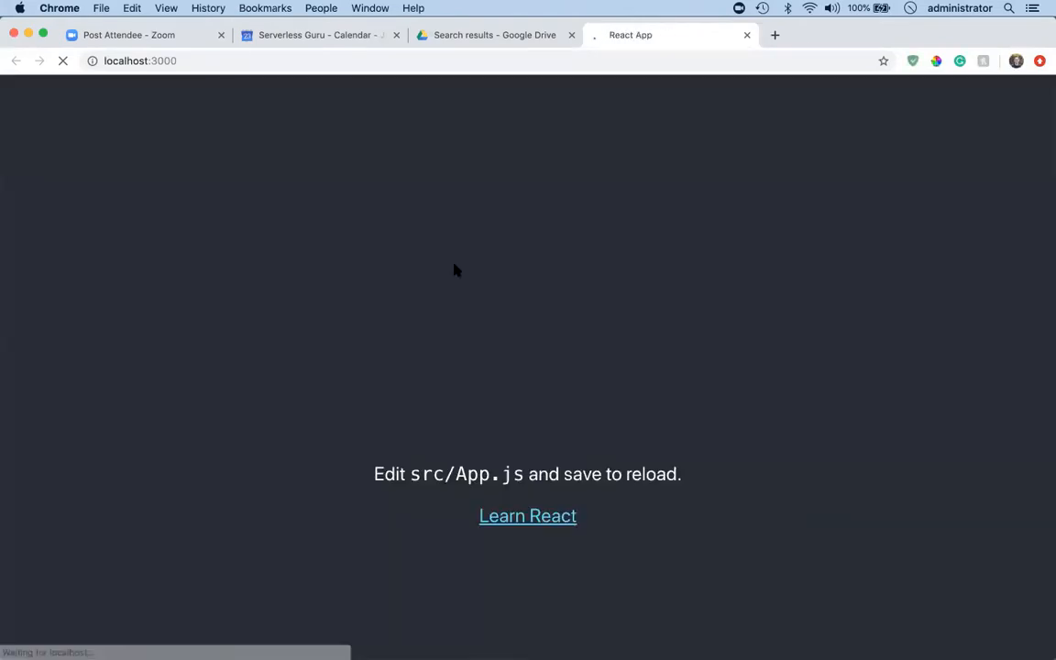
key(ctrl+Right)
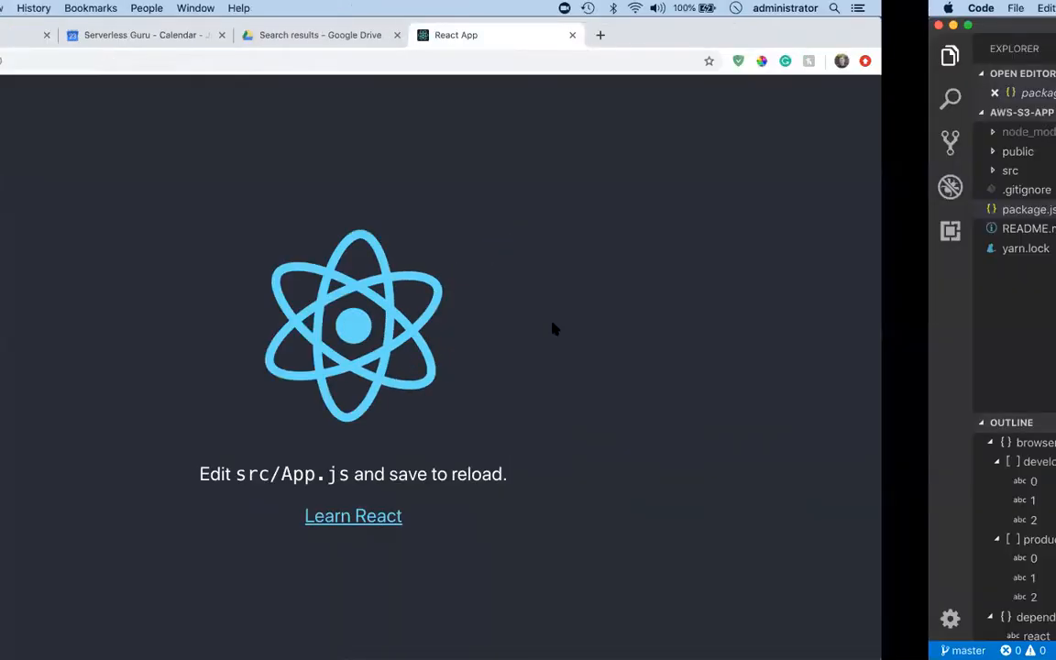
key(ctrl+Left)
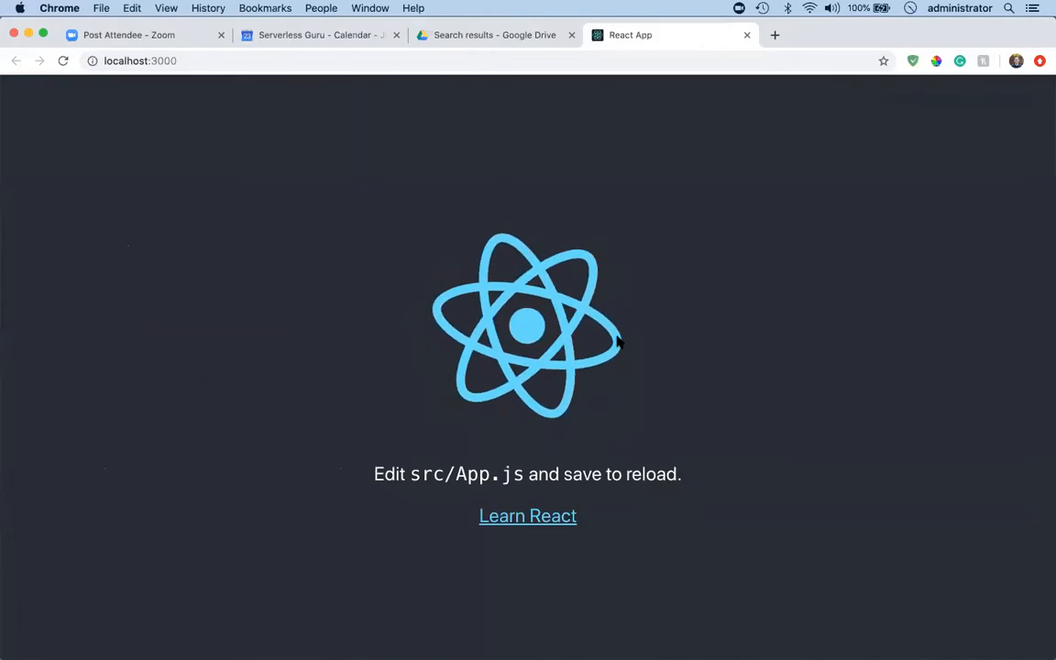
Switch back to Visual Studio Code, stop the development server and clear its terminal.
key(super+Tab)
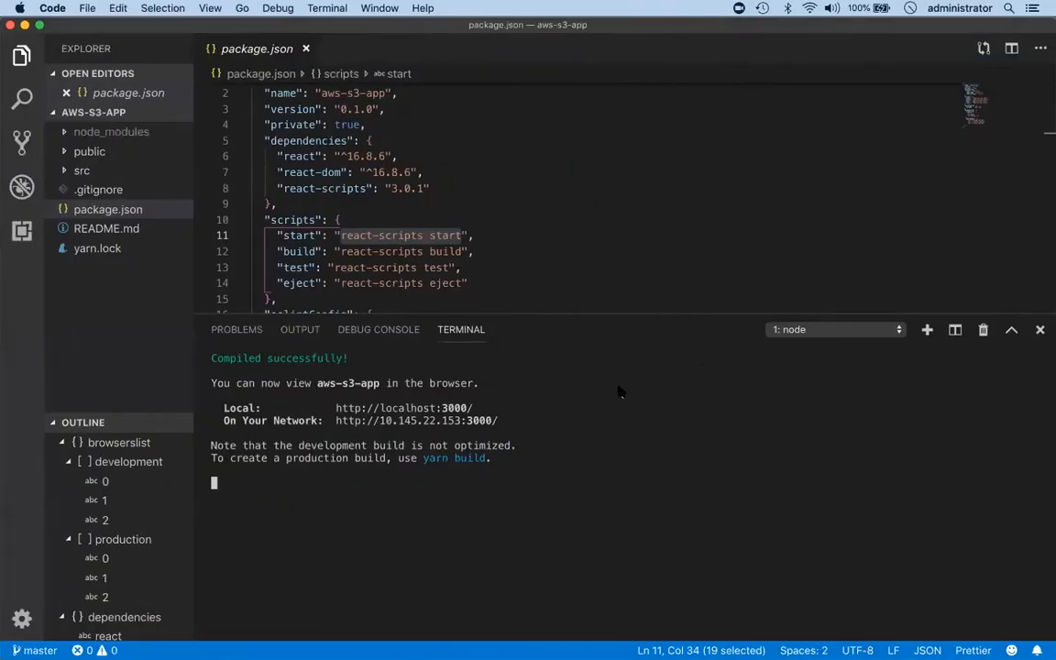
key(ctrl+c)
key(Return)
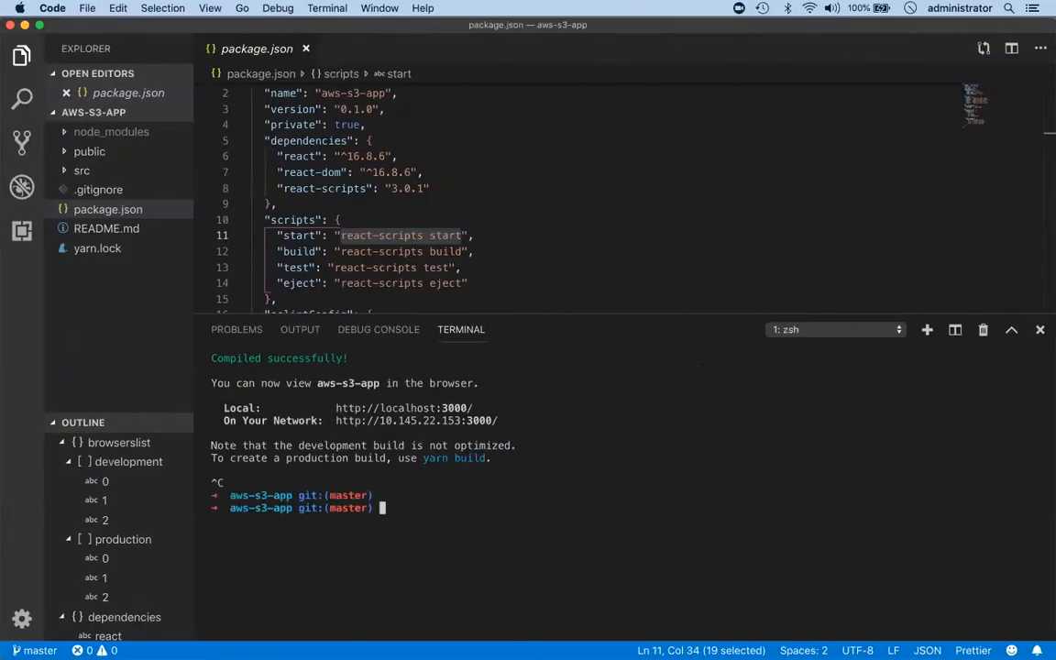
key(super+k)
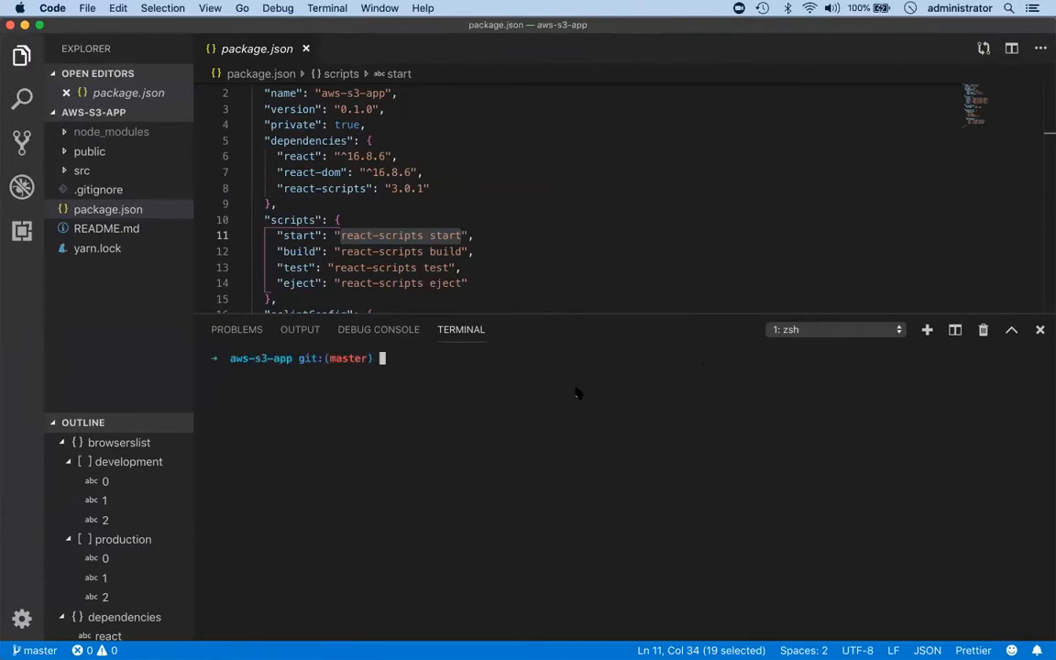
Switch to the S3 console in Chrome and start creating a bucket named aws-s3-app-12345.
key(super+Tab)
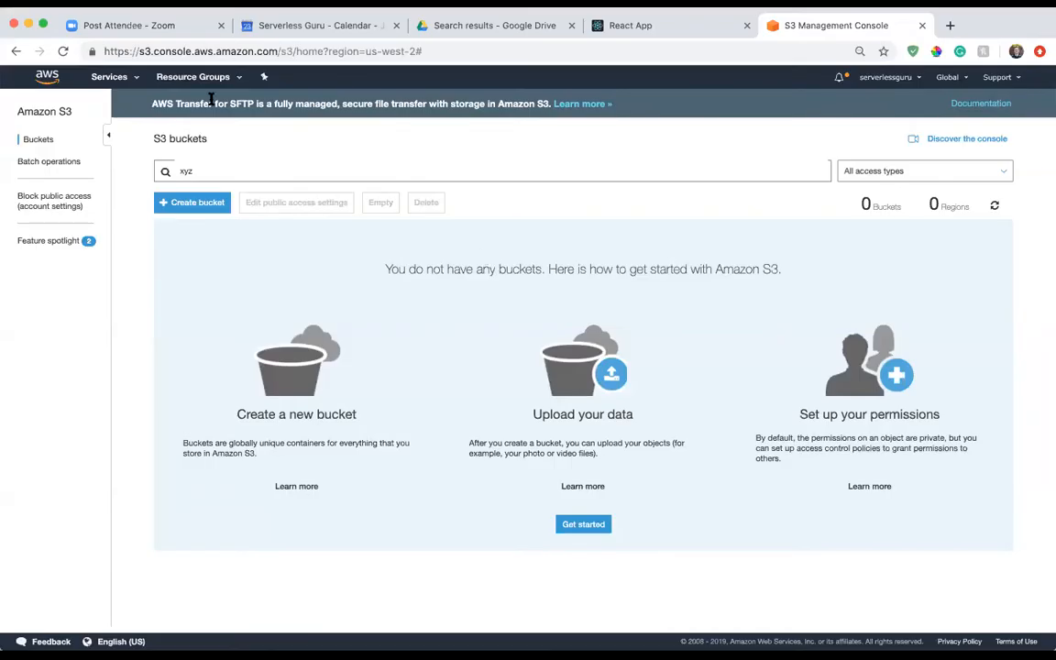
click(210, 209)
text(aw)
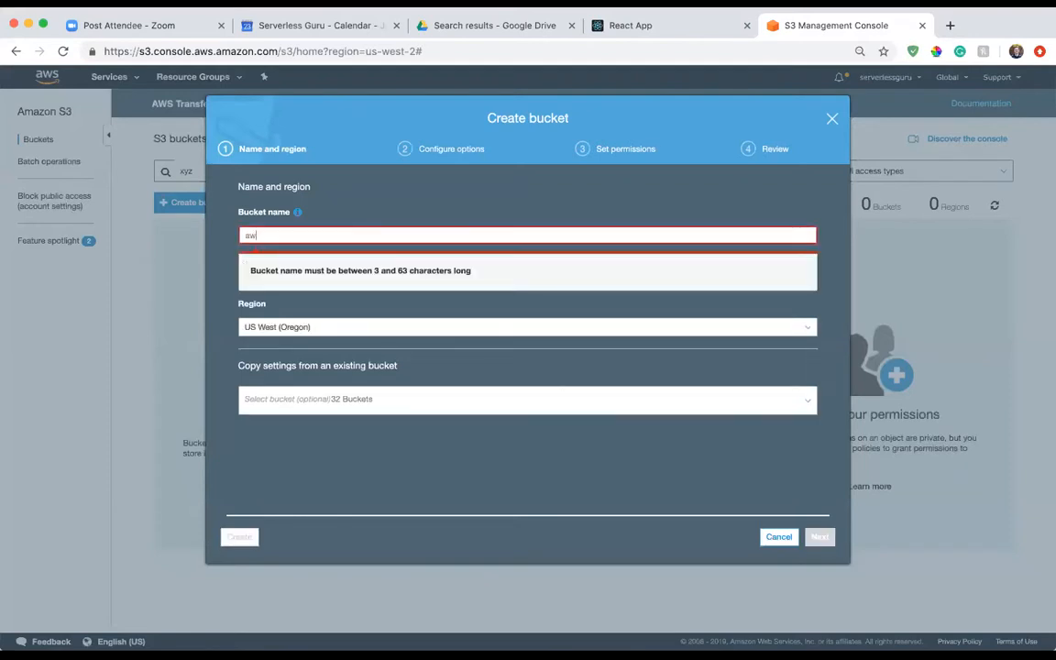
text(s-s3-app-12345)
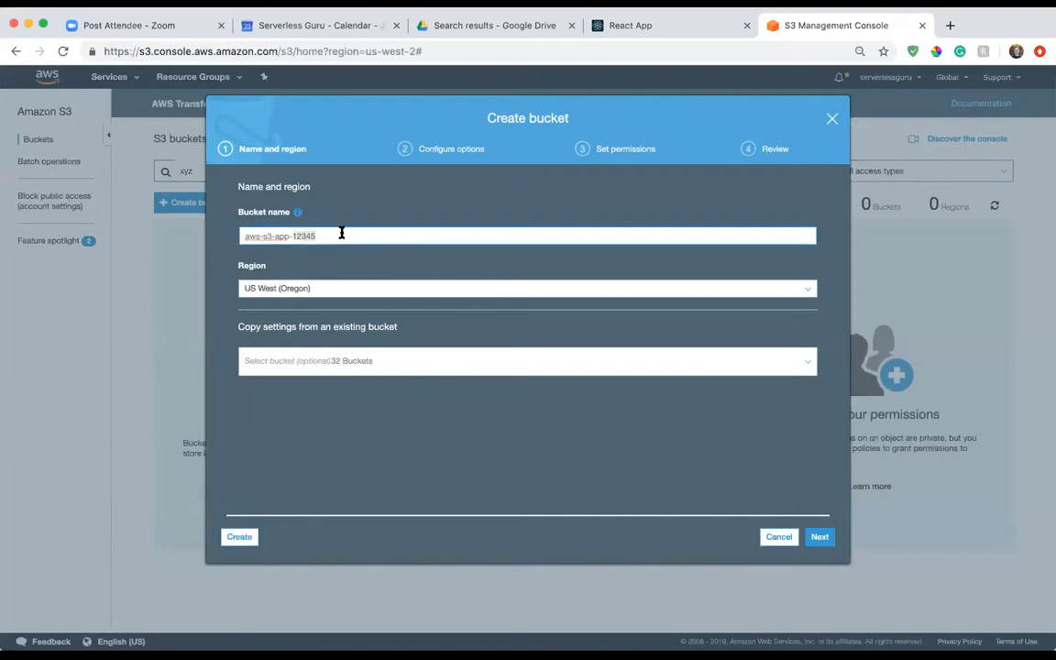
Try "google" as the bucket name, and restore the name aws-s3-app-12345.
triple_click(341, 233)
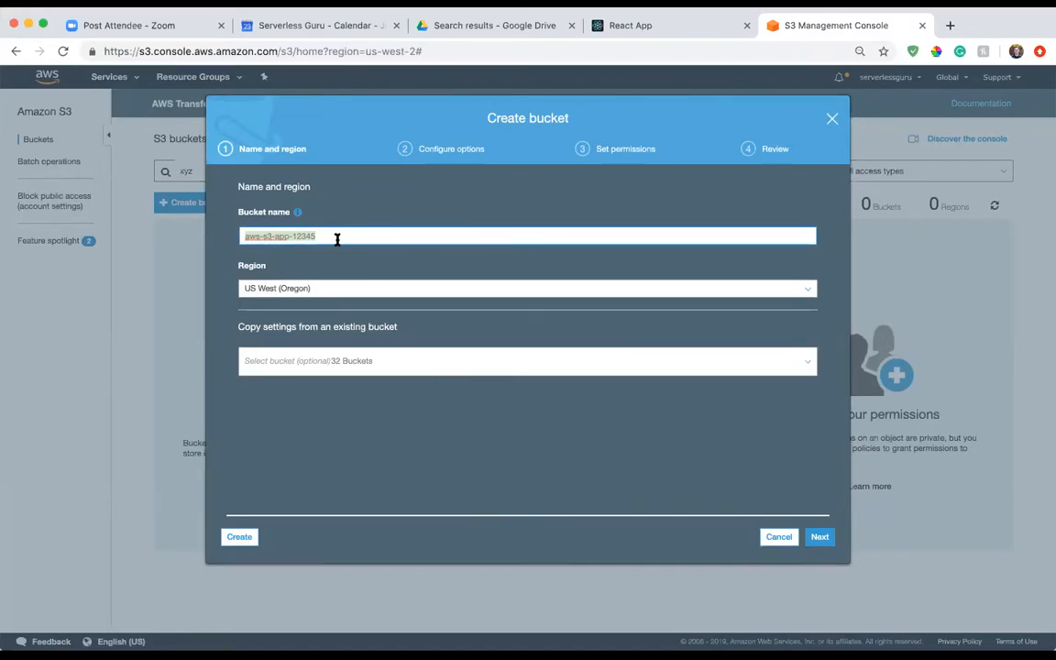
text(google)
key(BackSpace)
key(BackSpace)
key(BackSpace)
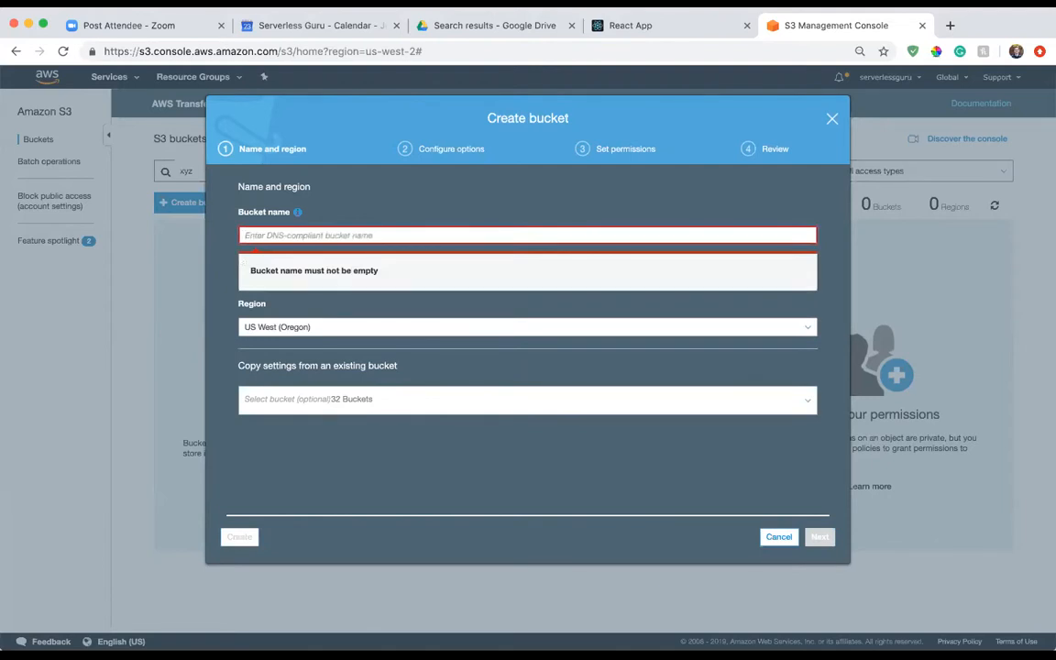
text(aw)
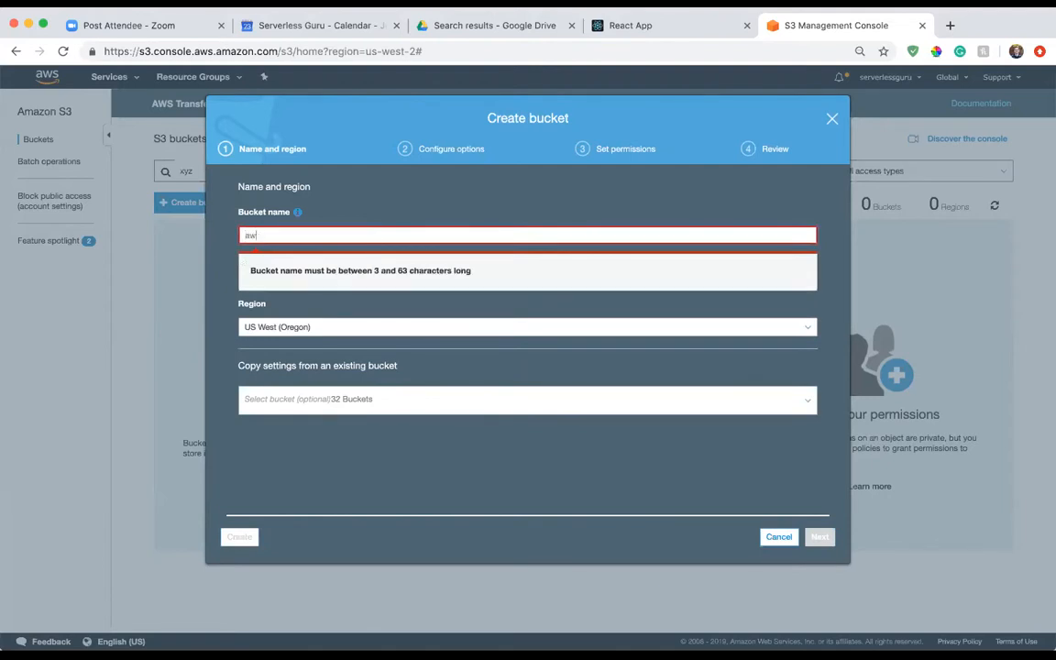
text(s-s3-app-12345)
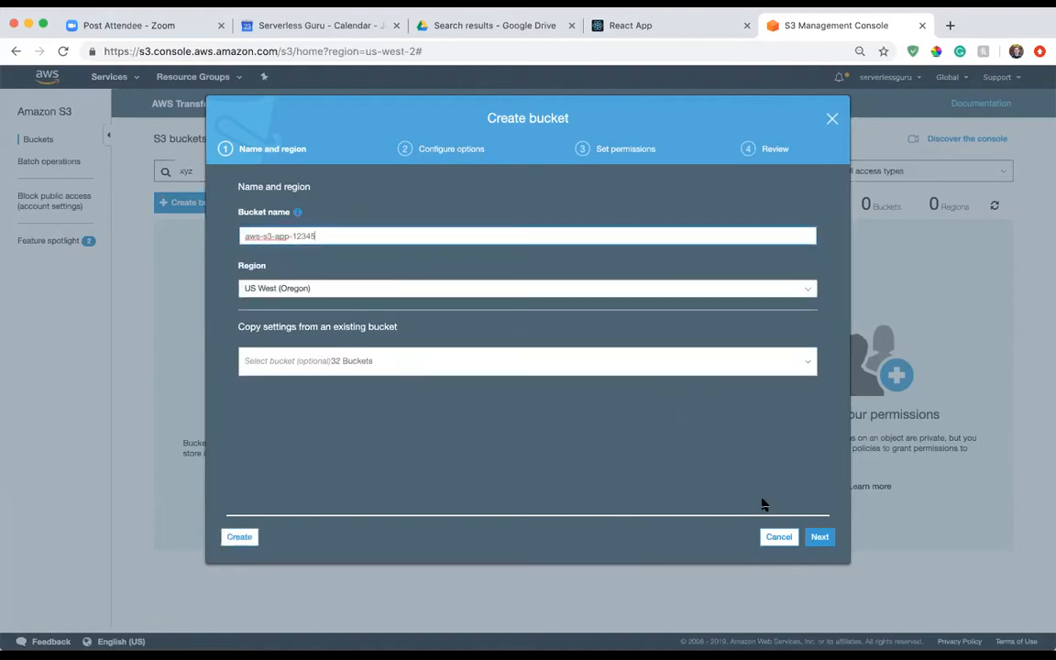
Accept the US West (Oregon) region and the default configuration options, and proceed to the bucket's permissions.
click(815, 535)
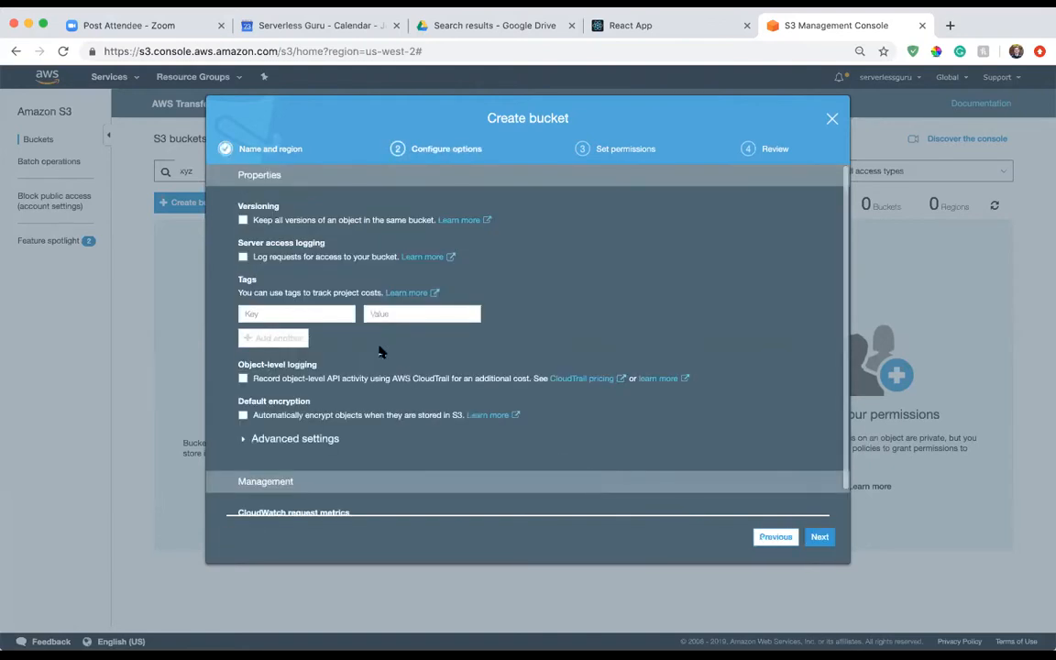
scroll(580, 377, down, 2)
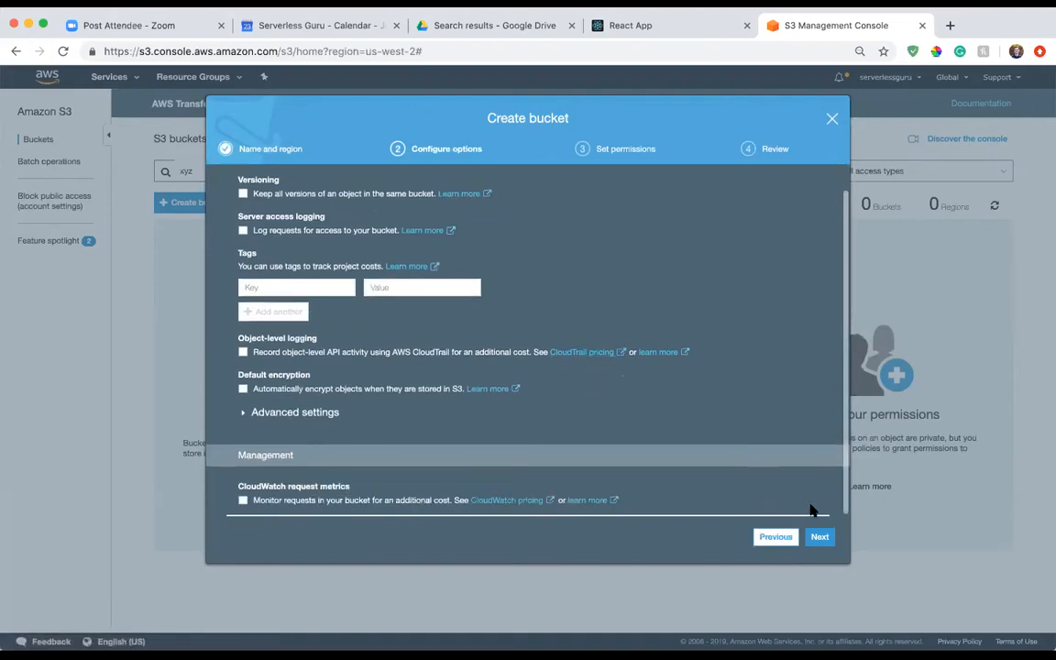
click(819, 538)
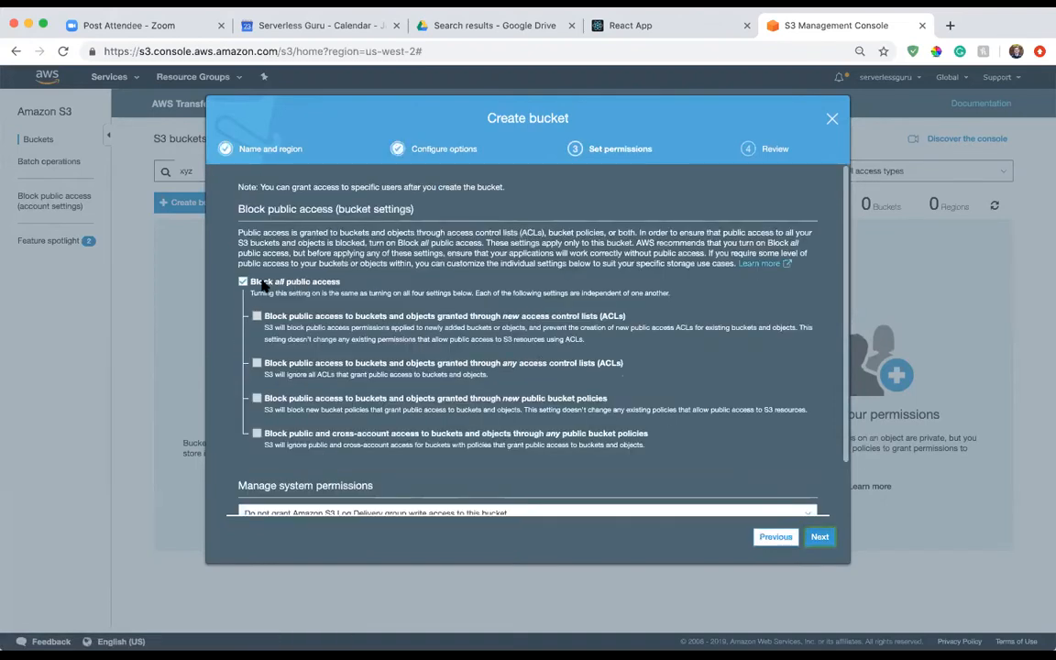
Turn off "Block all public access" for the new bucket.
scroll(298, 261, up, 3)
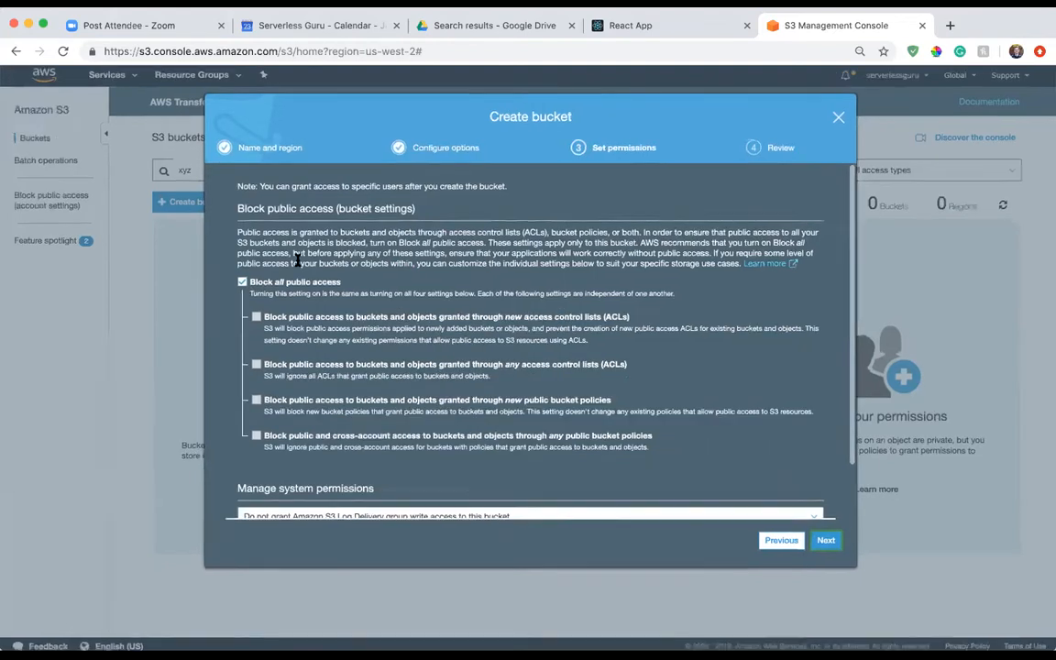
scroll(298, 261, right, 1)
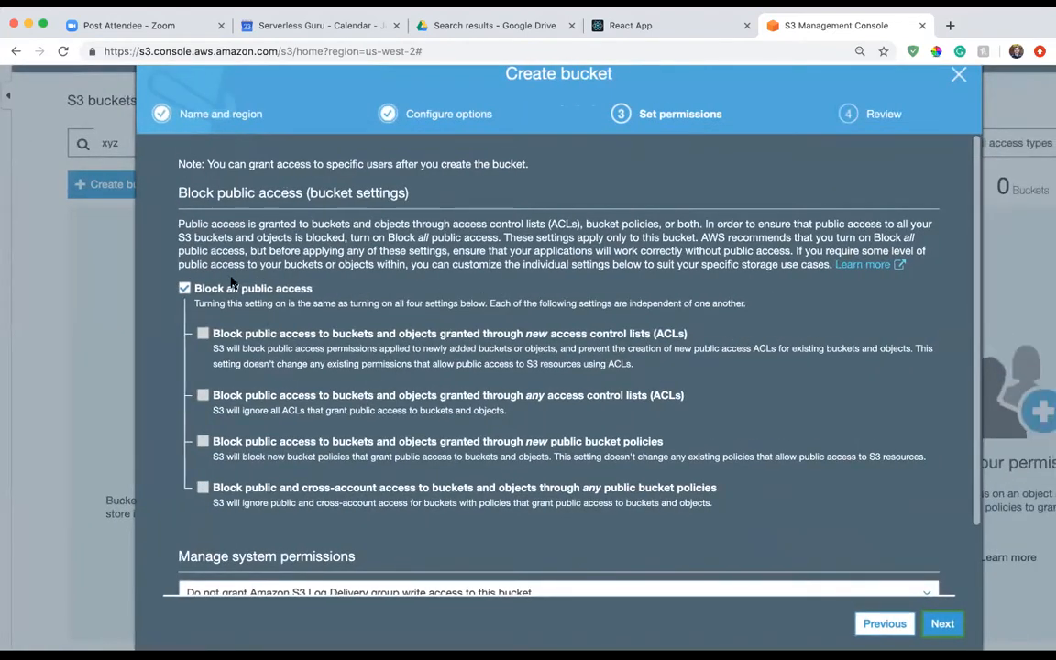
click(184, 288)
scroll(439, 376, down, 3)
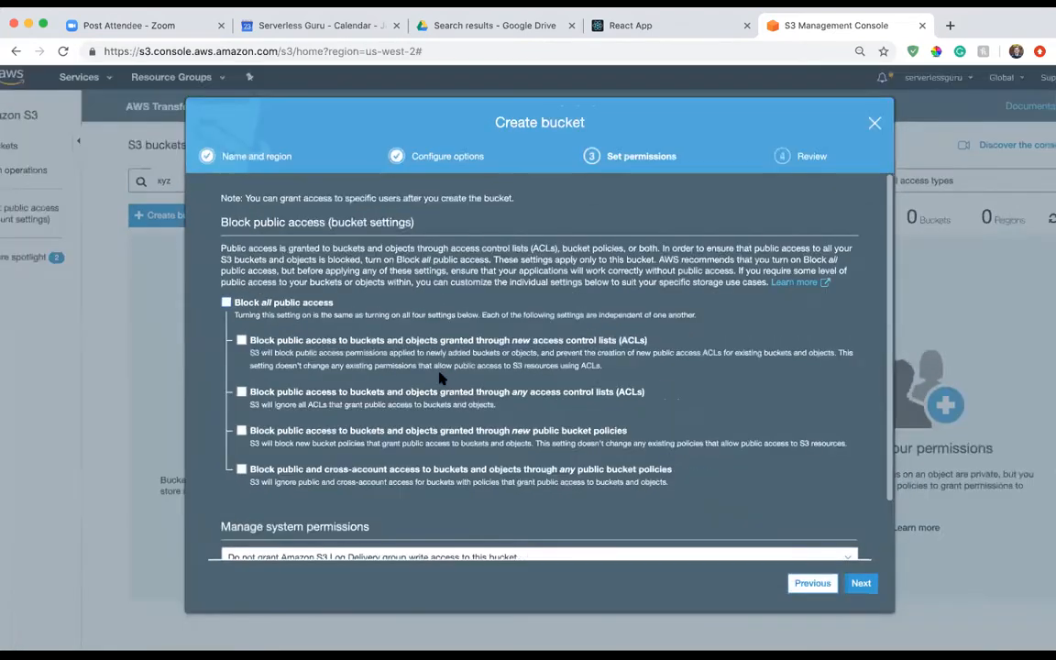
scroll(697, 453, down, 2)
click(722, 458)
click(699, 456)
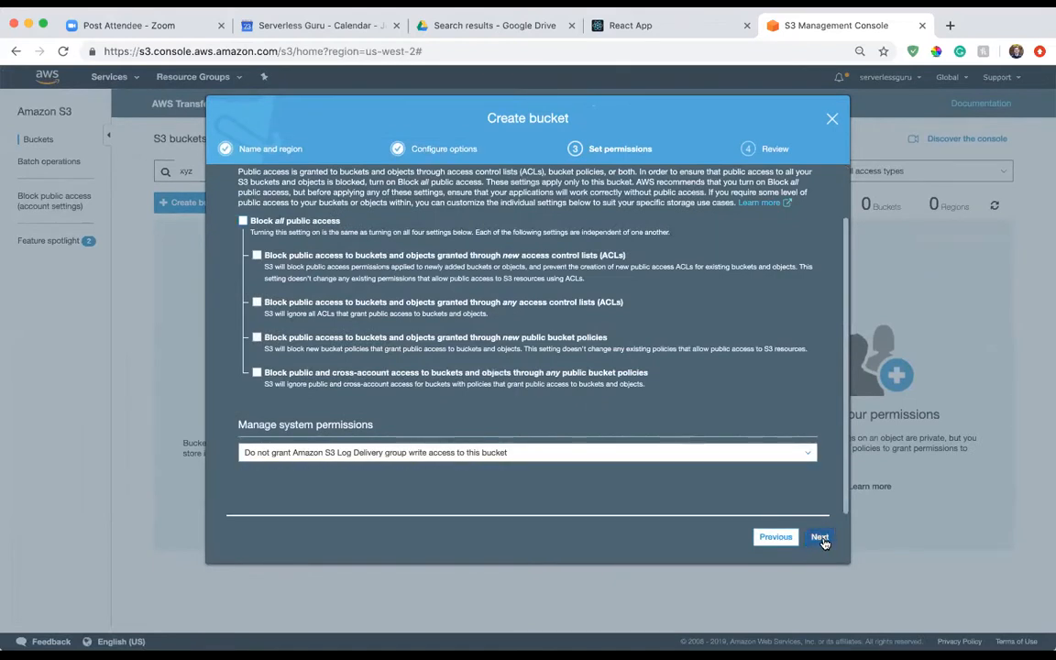
Recheck the bucket's block public access settings, accept the permissions and create the bucket.
scroll(658, 424, up, 2)
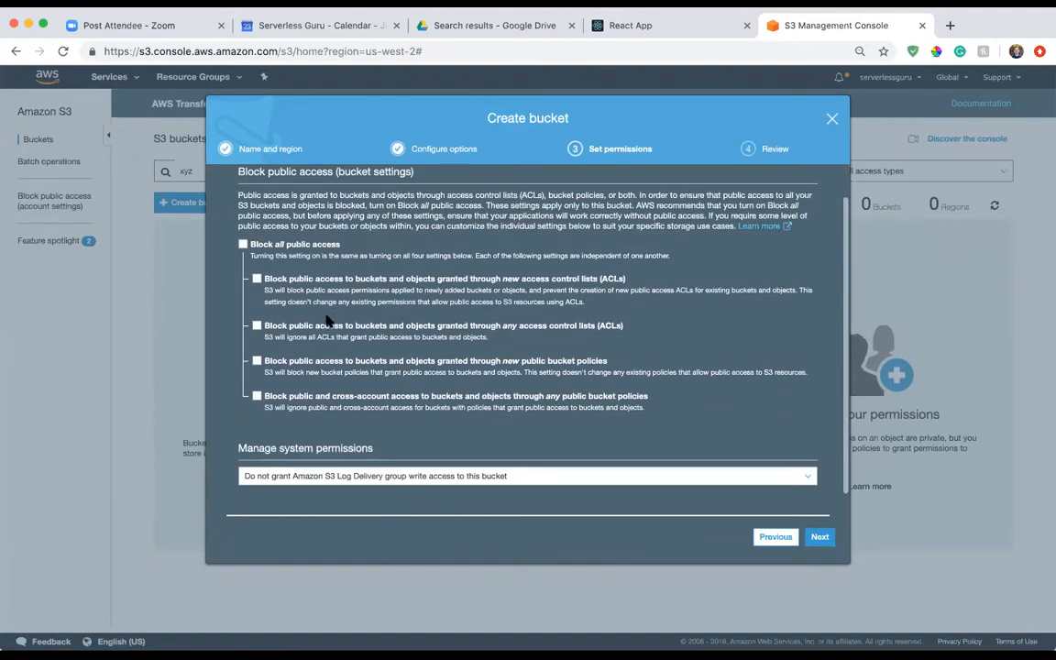
scroll(428, 310, up, 1)
scroll(427, 310, down, 1)
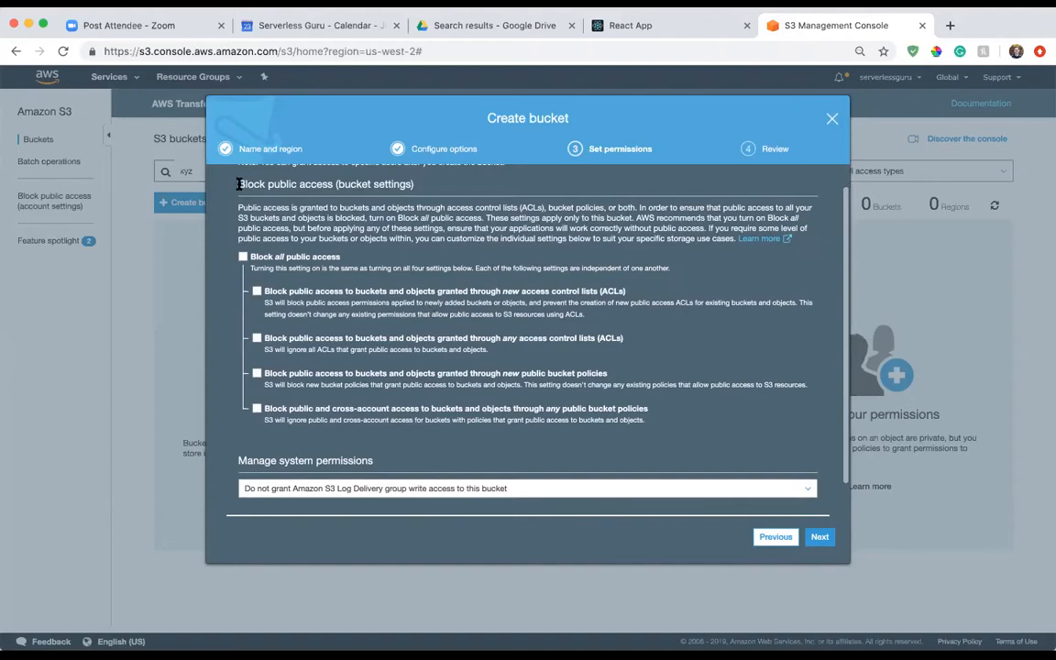
drag(239, 185, 325, 184)
click(294, 201)
click(244, 258)
click(244, 258)
click(820, 537)
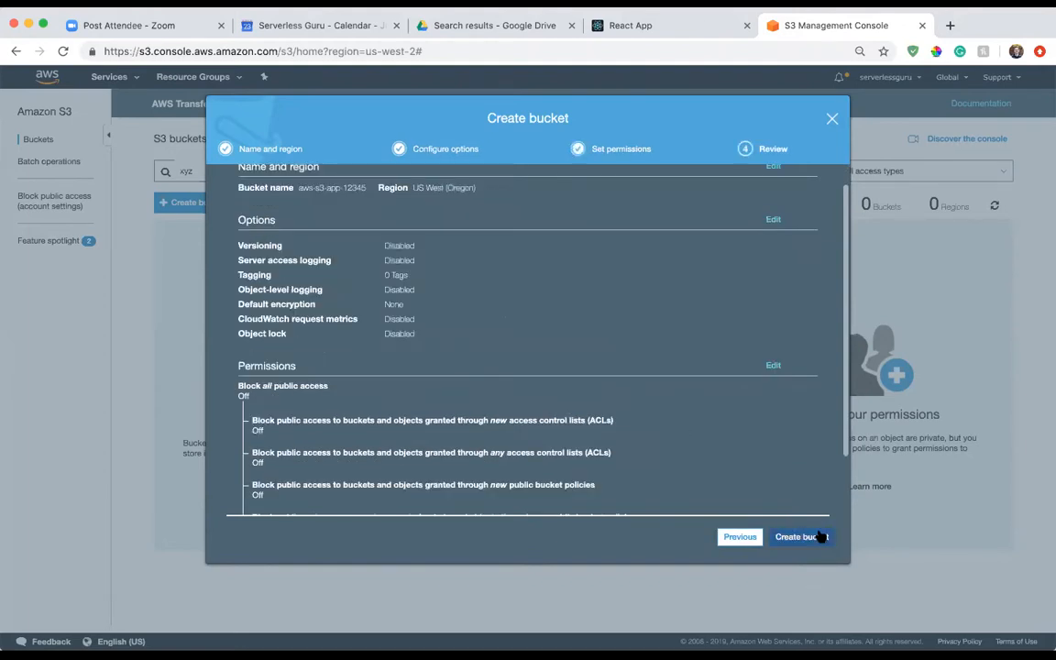
click(818, 538)
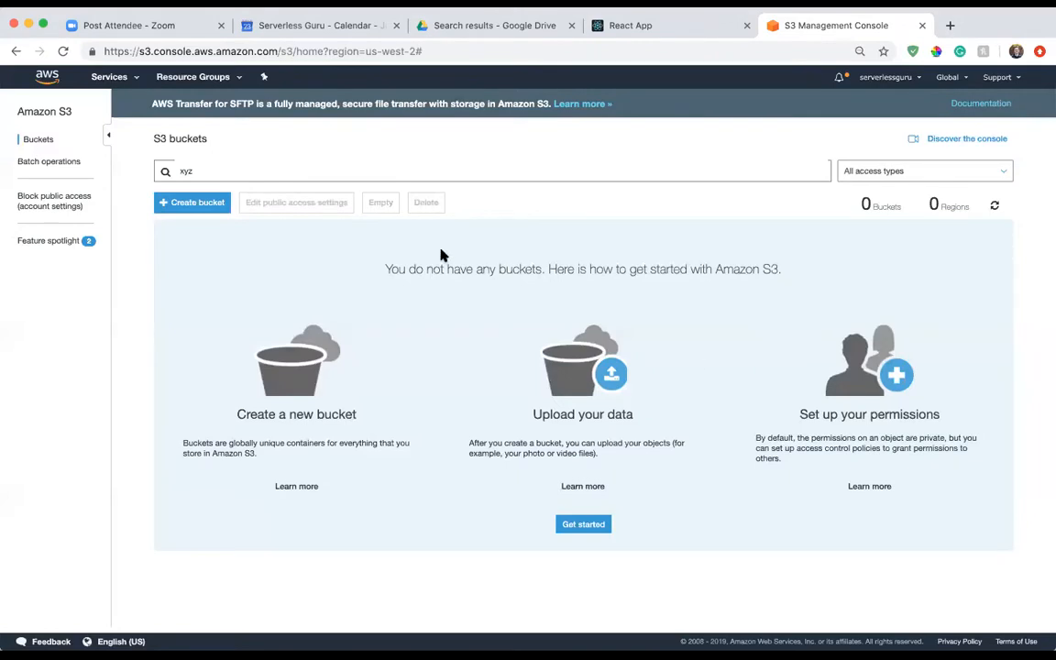
Filter the bucket list by "aws-s3" and open the aws-s3-app-12345 bucket.
click(240, 171)
text(aws-s3)
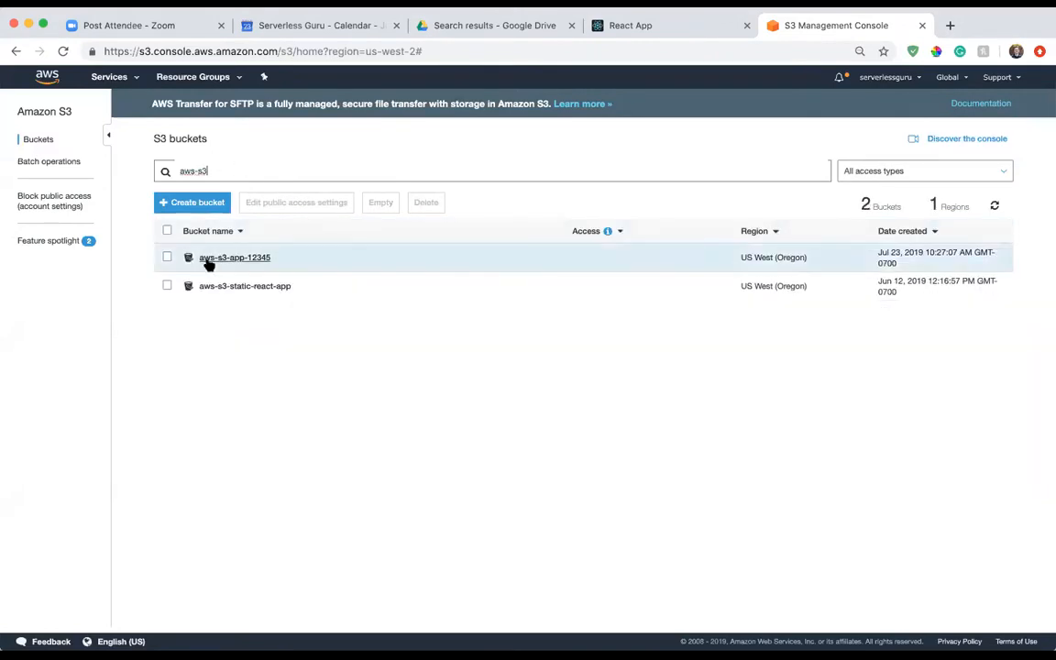
click(207, 260)
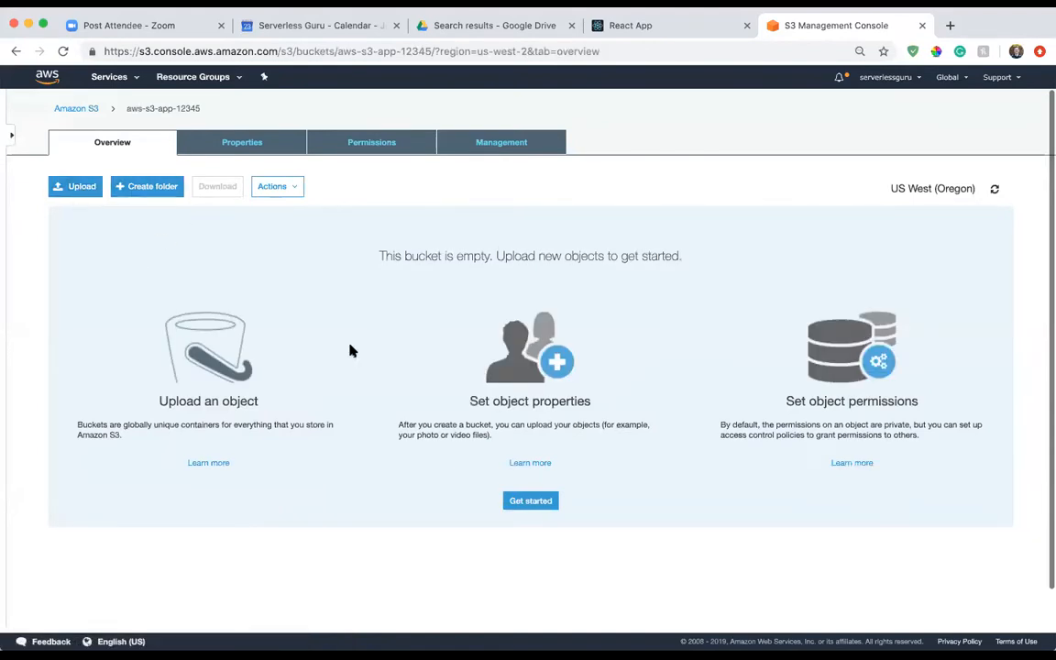
Open the bucket's static website hosting settings and choose to use this bucket to host a website.
click(266, 144)
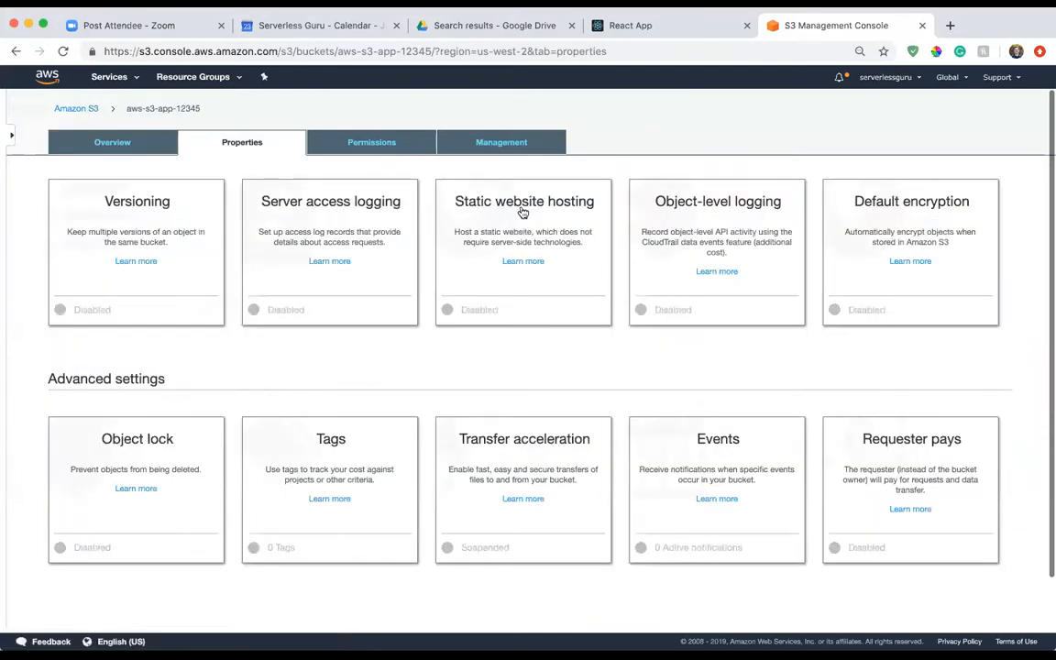
click(524, 212)
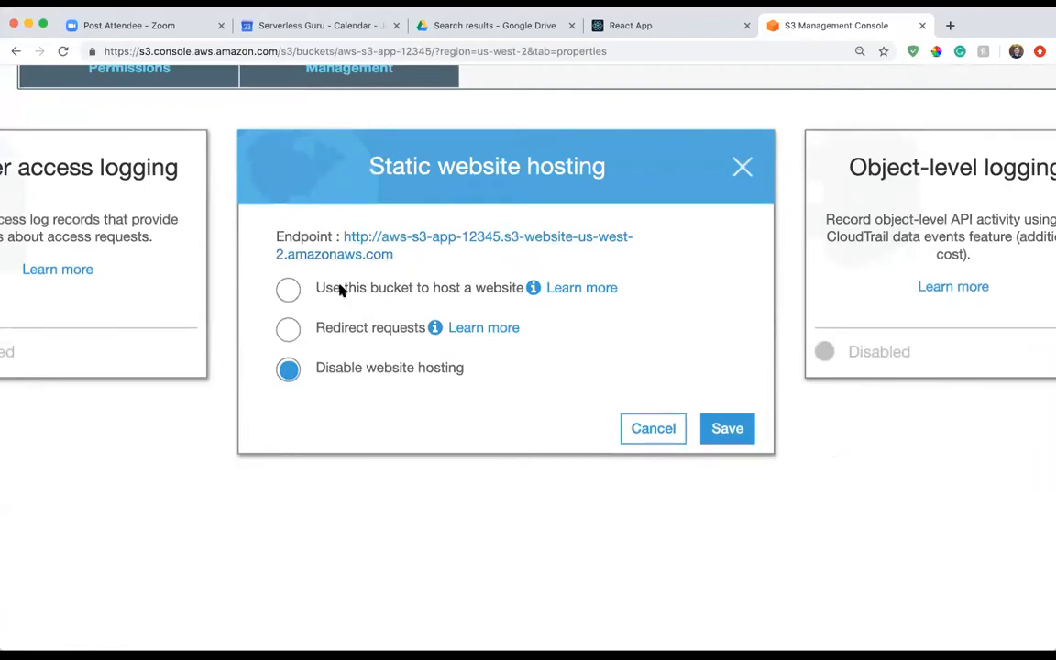
click(287, 291)
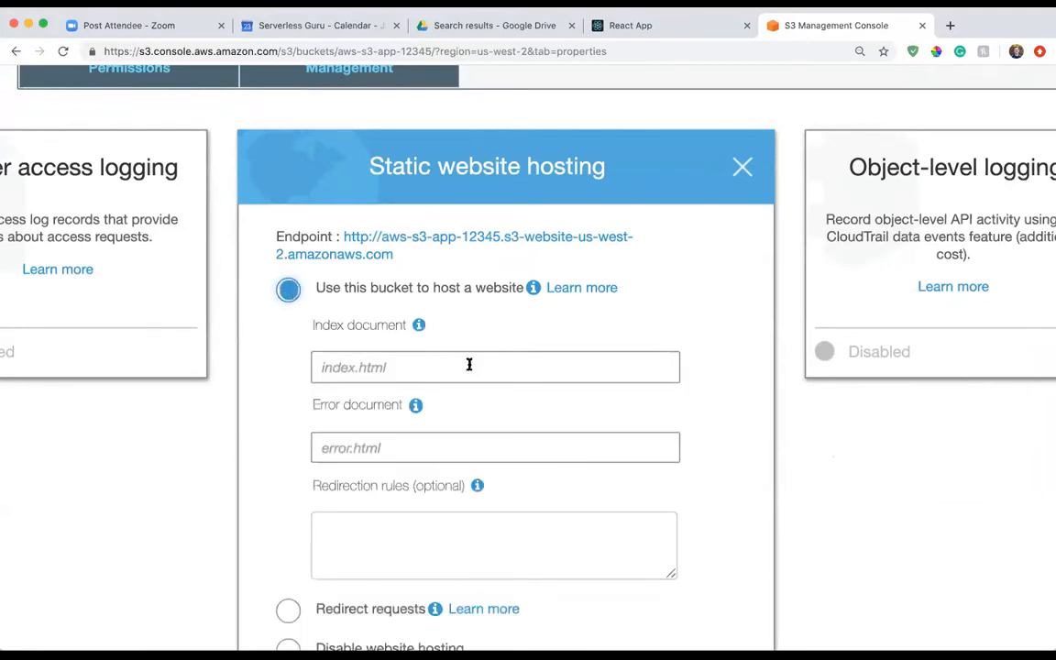
Set both the index document and the error document to index.html, and save the static website hosting settings.
scroll(468, 365, down, 2)
click(395, 294)
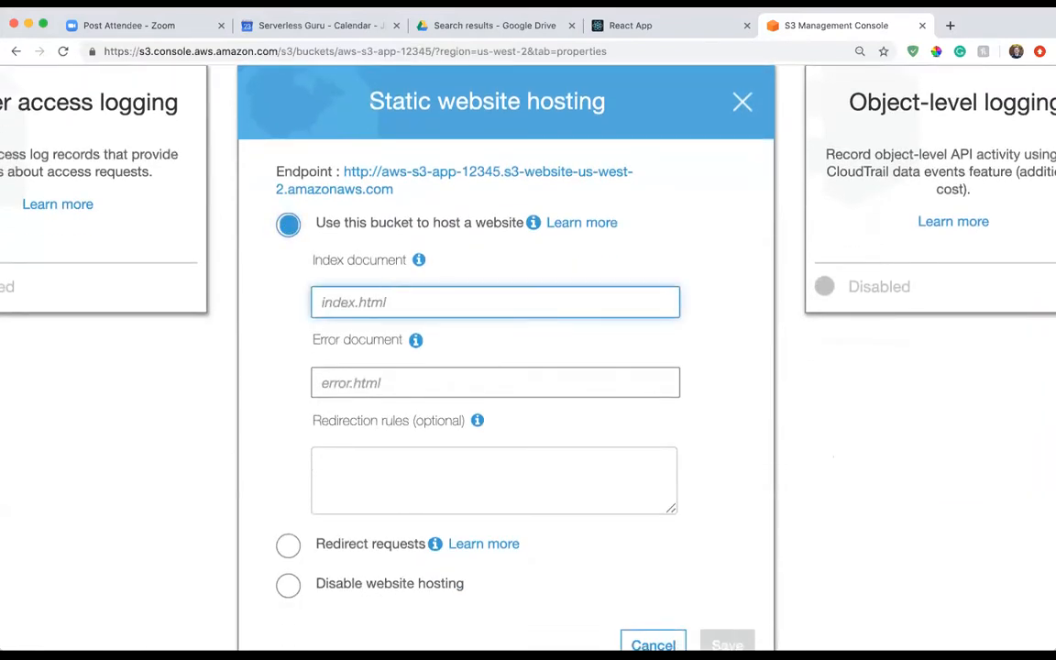
text(index.html)
click(379, 382)
text(index.)
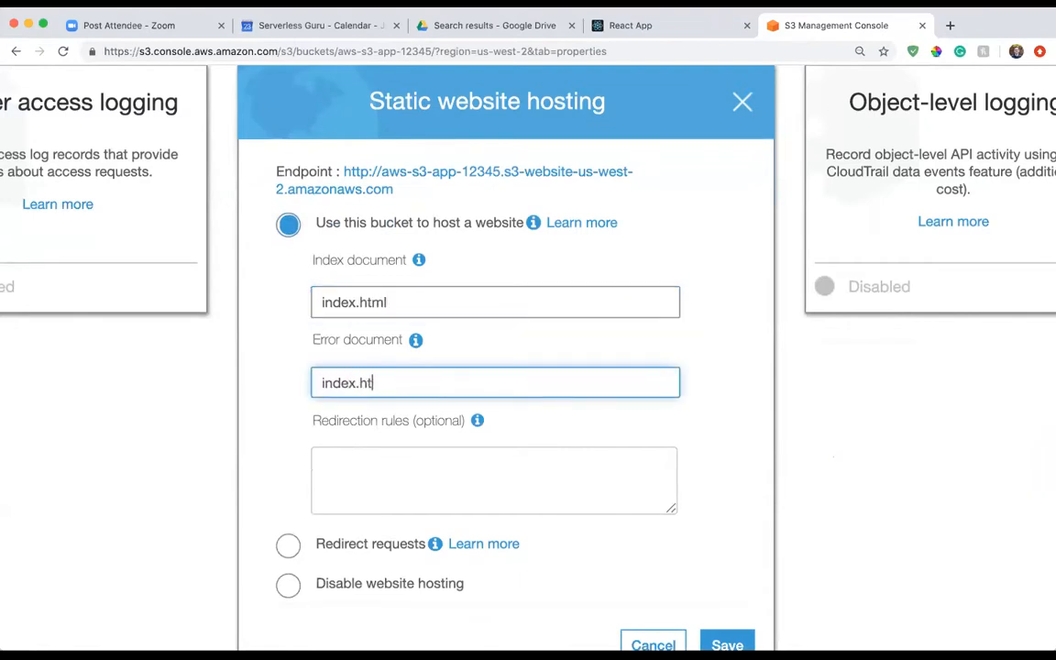
drag(314, 342, 400, 347)
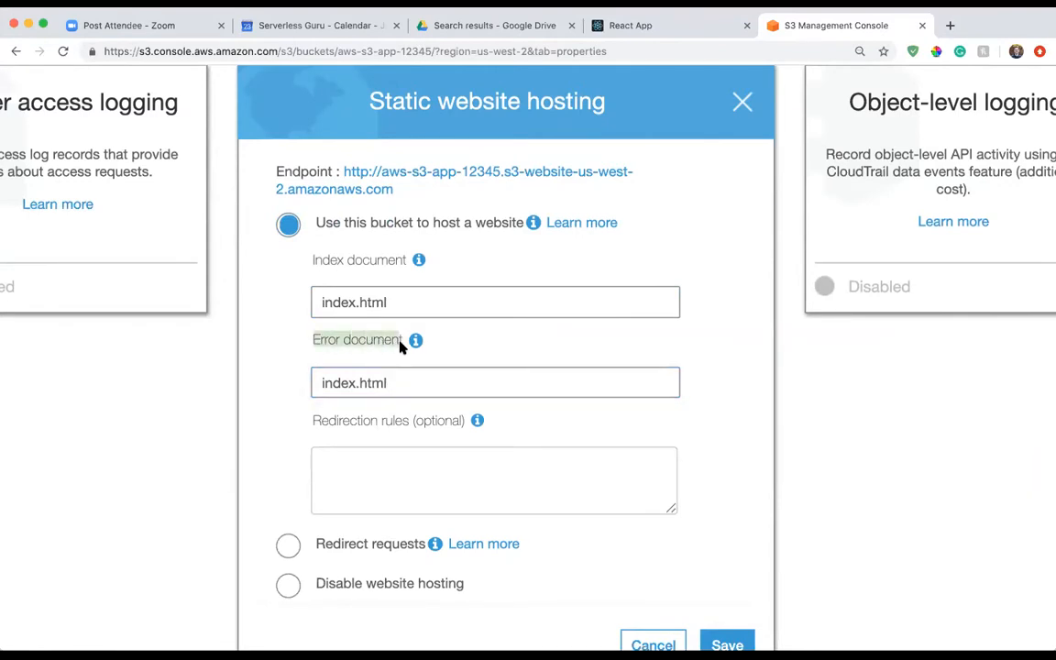
click(488, 326)
click(537, 305)
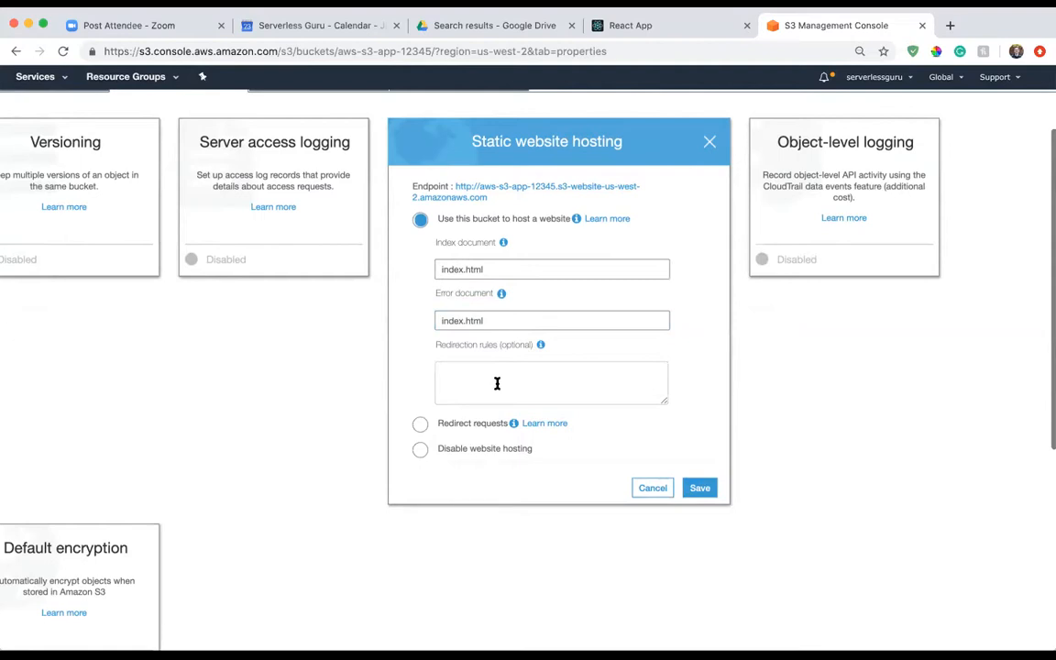
click(690, 487)
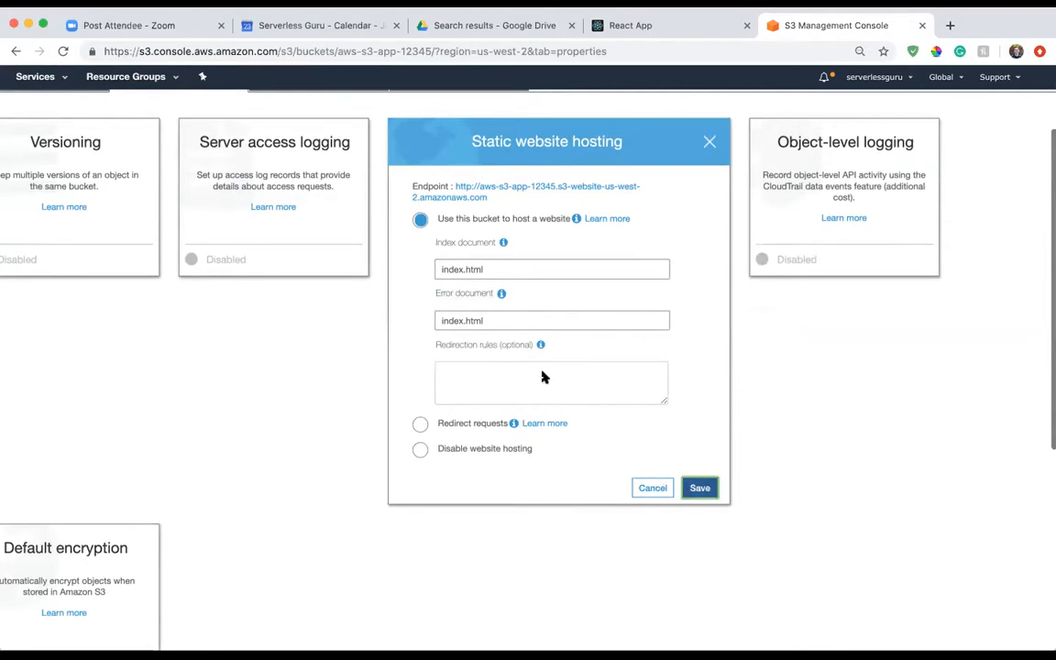
Reopen the static website hosting settings, open the bucket's endpoint URL and examine the response code on the page.
click(431, 169)
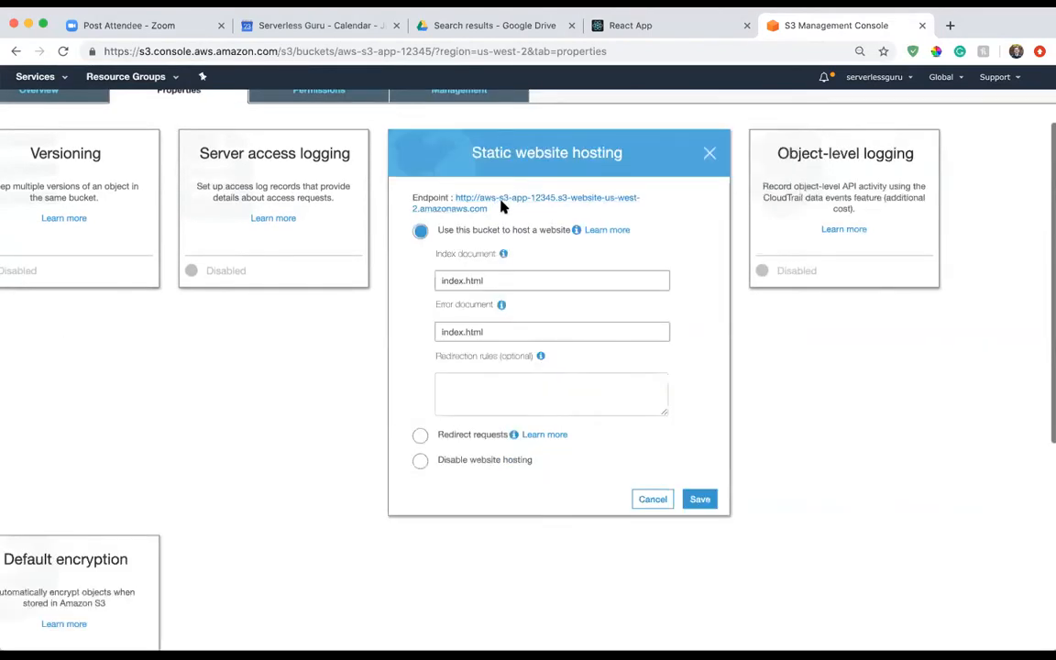
click(503, 209)
click(892, 26)
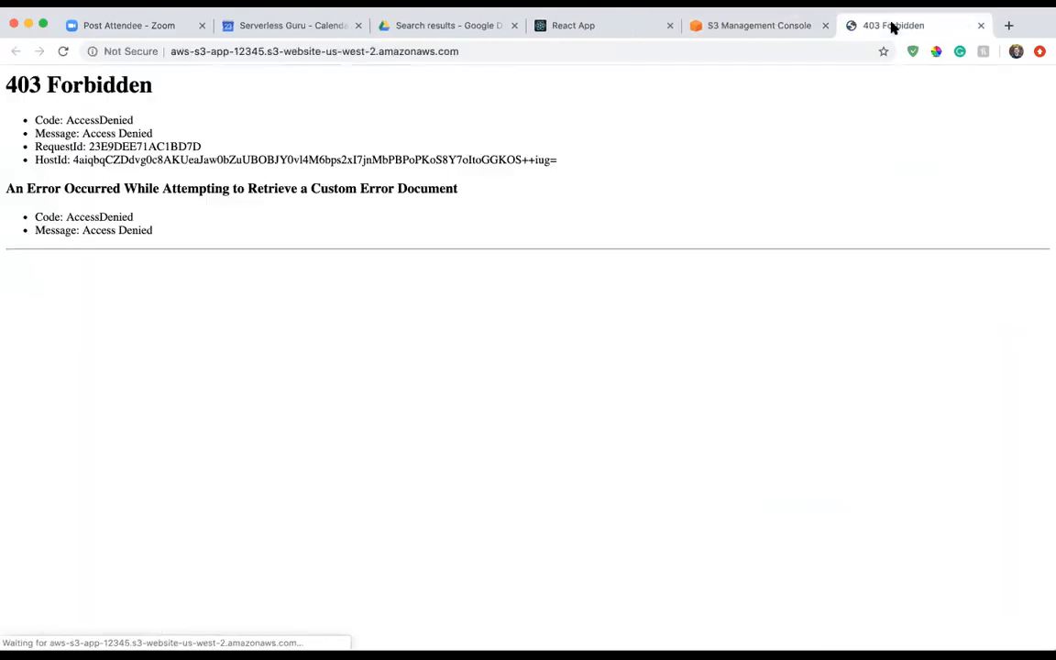
drag(47, 117, 187, 115)
click(181, 113)
double_click(116, 117)
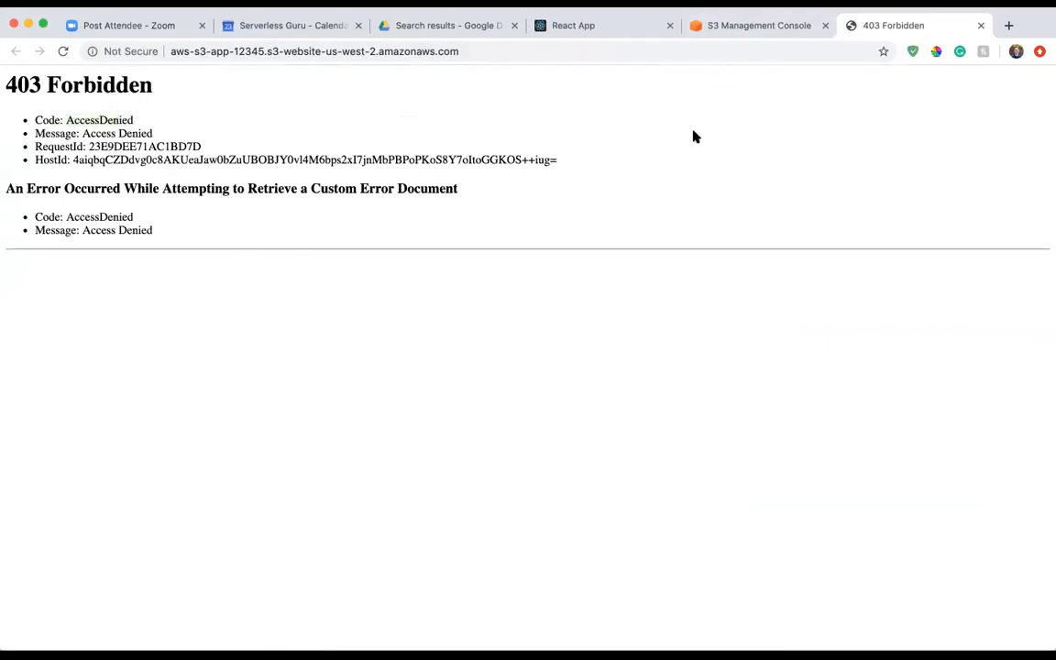
Return to the S3 console, open the bucket policy editor in the bucket's permissions and launch the AWS Policy Generator.
click(719, 29)
scroll(483, 180, up, 2)
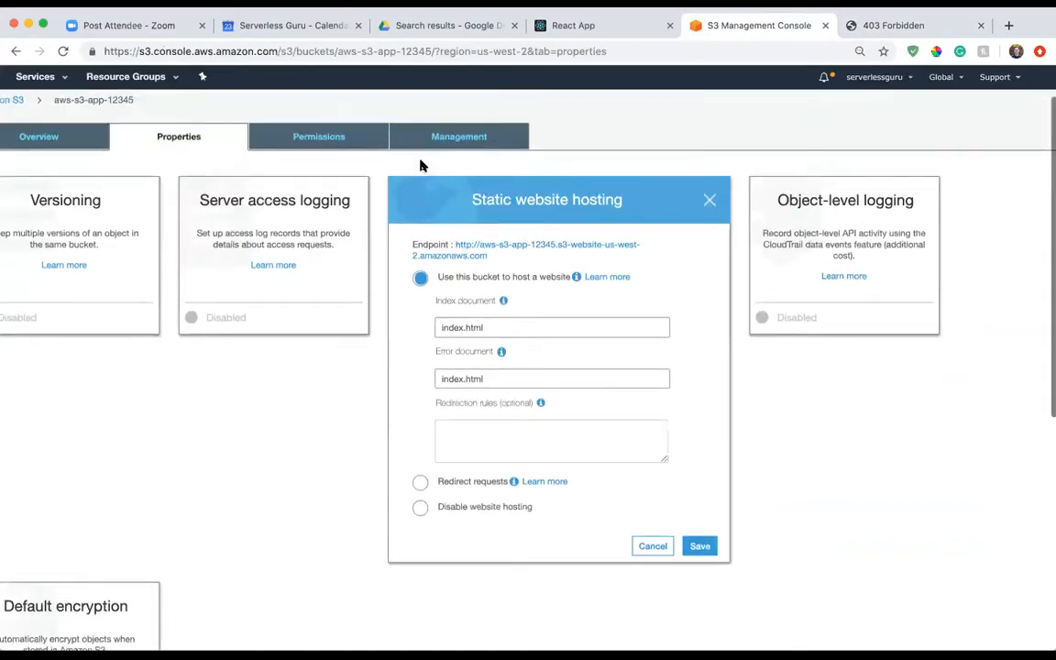
click(319, 145)
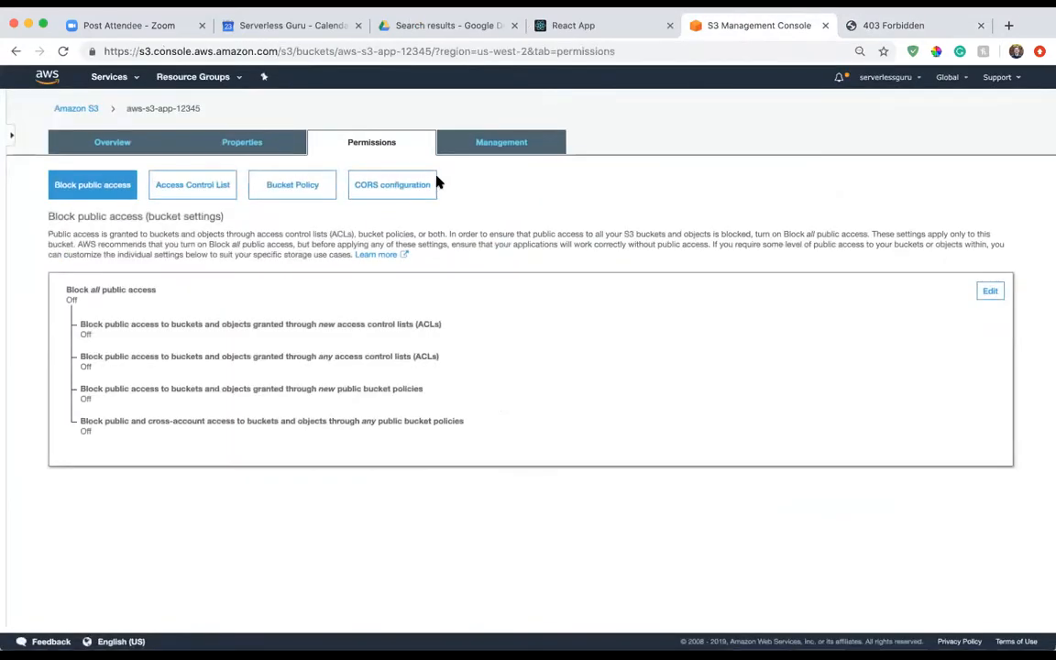
click(286, 183)
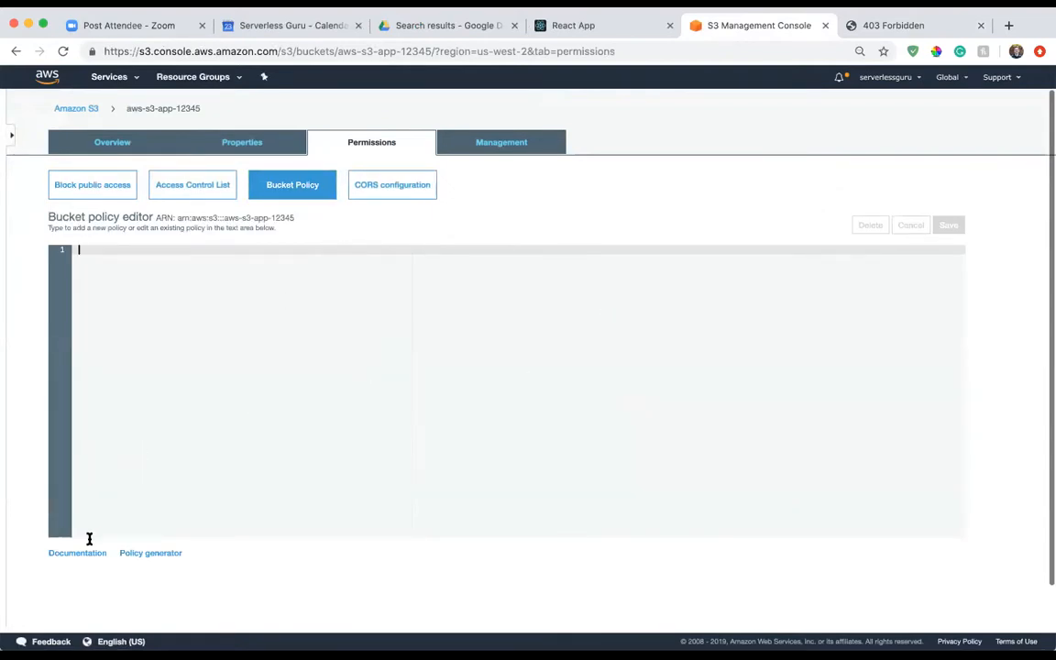
click(155, 553)
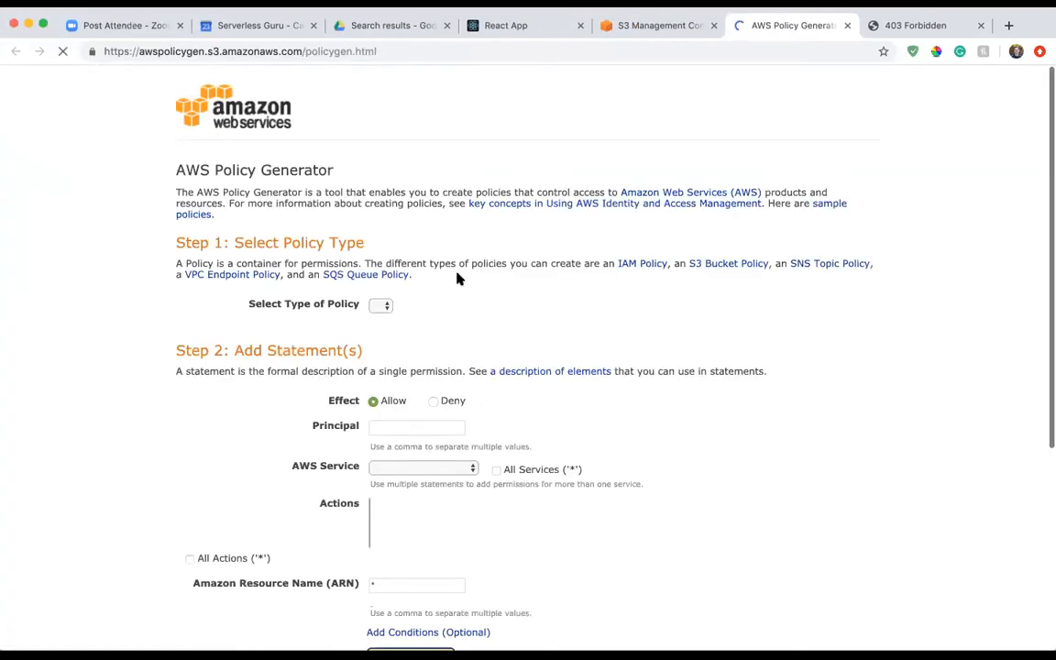
Set the policy type to S3 Bucket Policy and enter * as the principal for the Allow statement.
scroll(422, 238, down, 3)
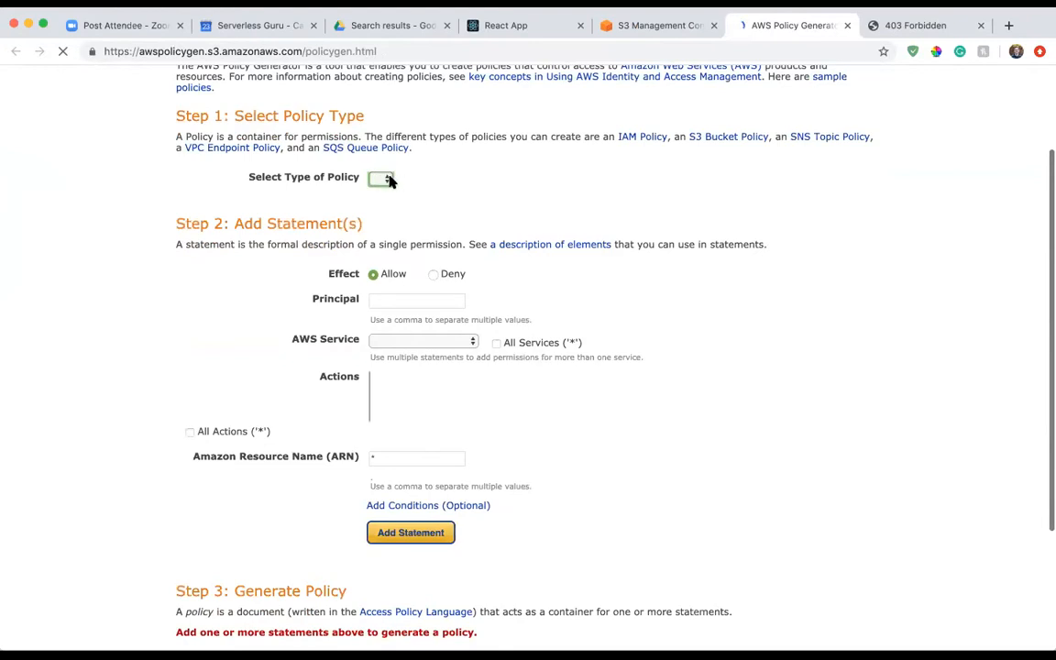
click(429, 178)
click(442, 190)
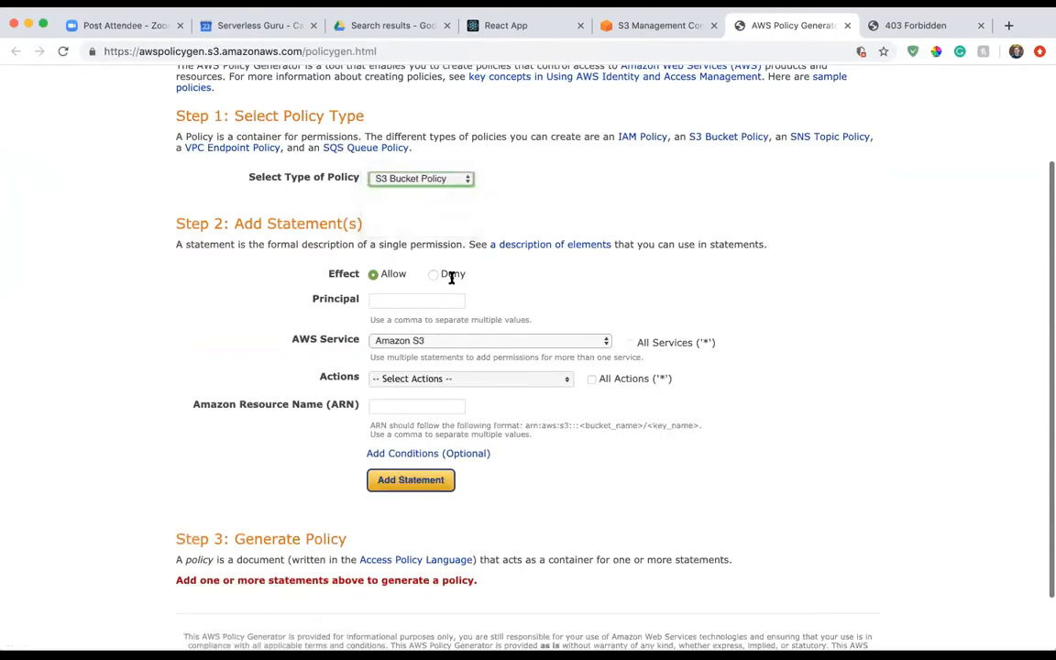
click(403, 298)
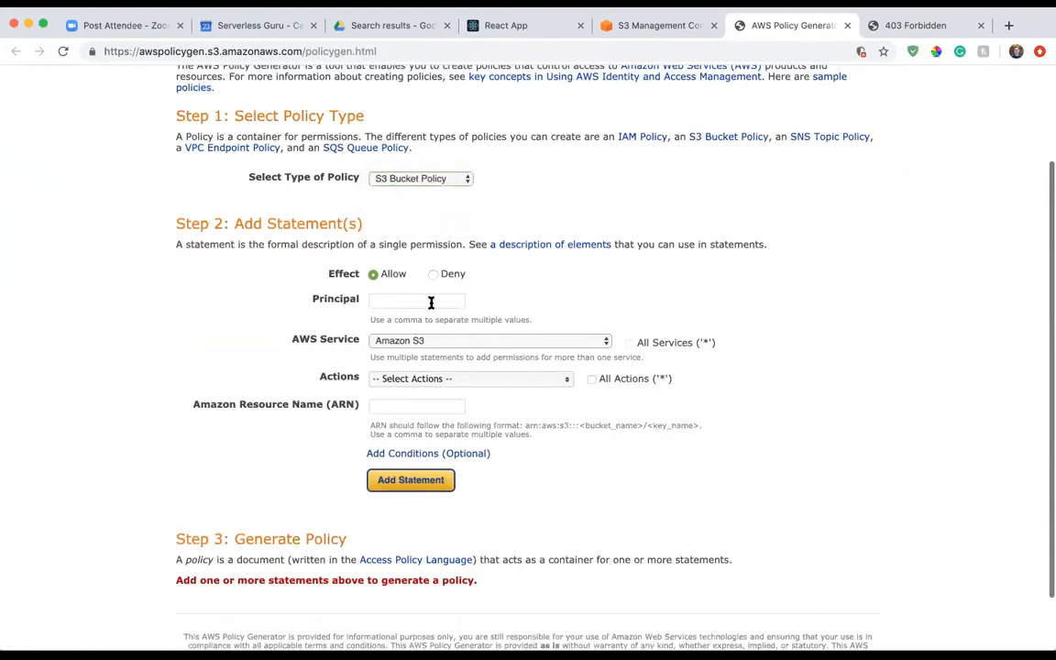
text(*)
key(Return)
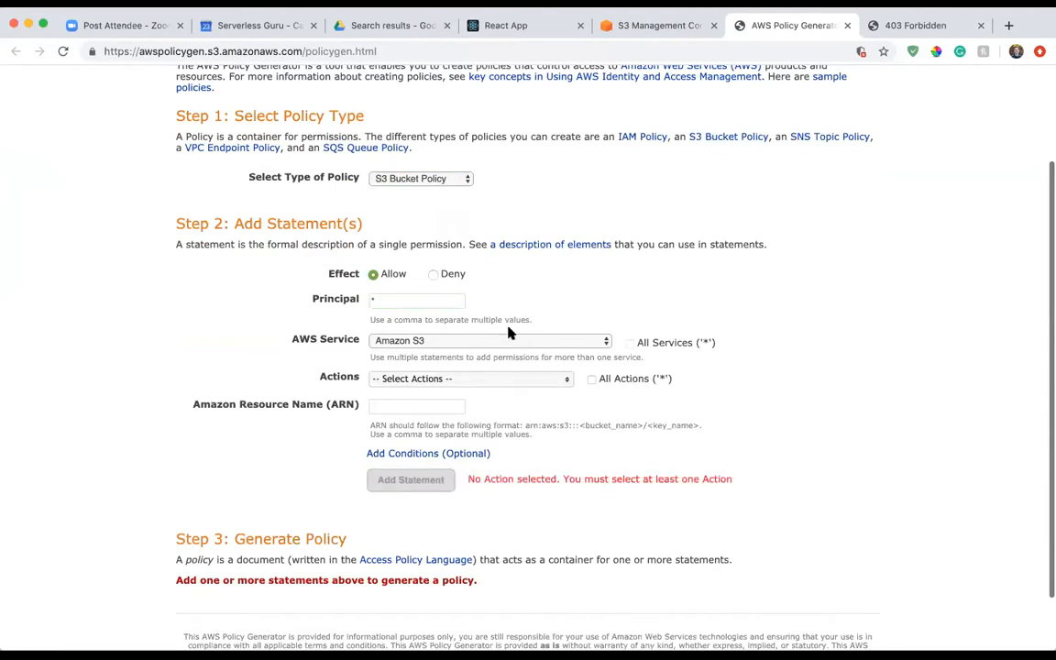
Select the GetObject action for the Amazon S3 statement.
scroll(518, 289, down, 1)
scroll(523, 284, down, 3)
click(502, 312)
scroll(447, 380, down, 5)
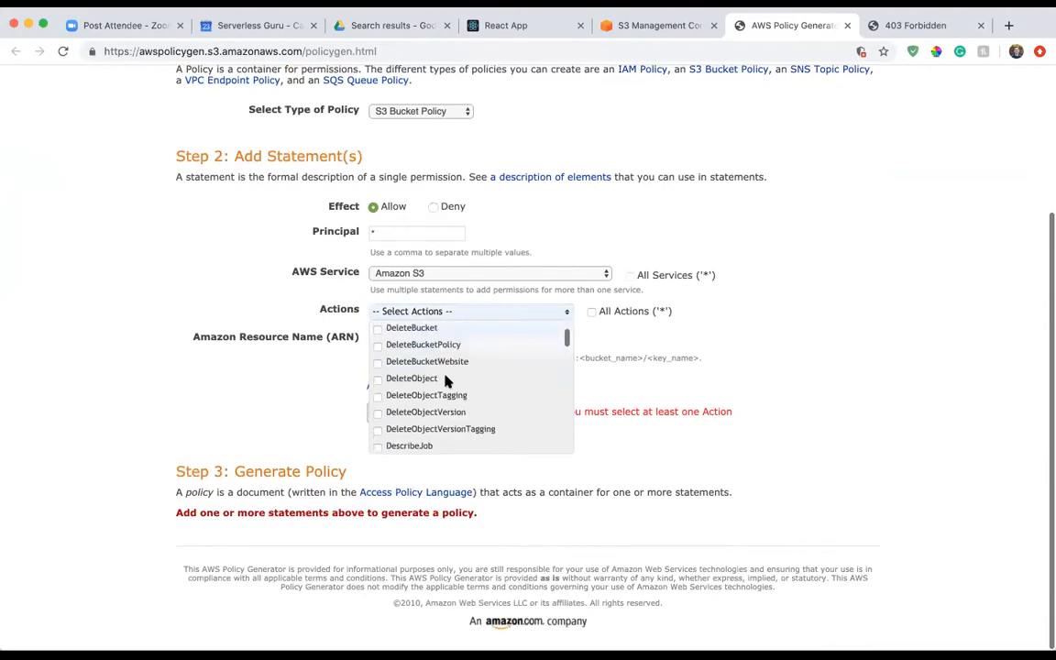
scroll(437, 418, down, 5)
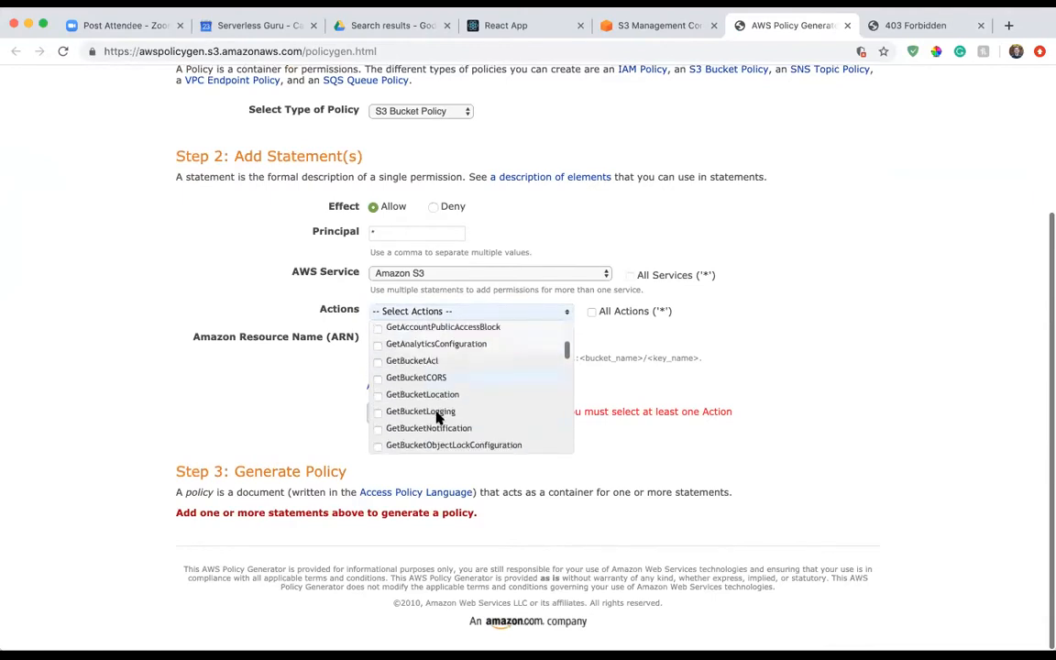
scroll(437, 419, down, 3)
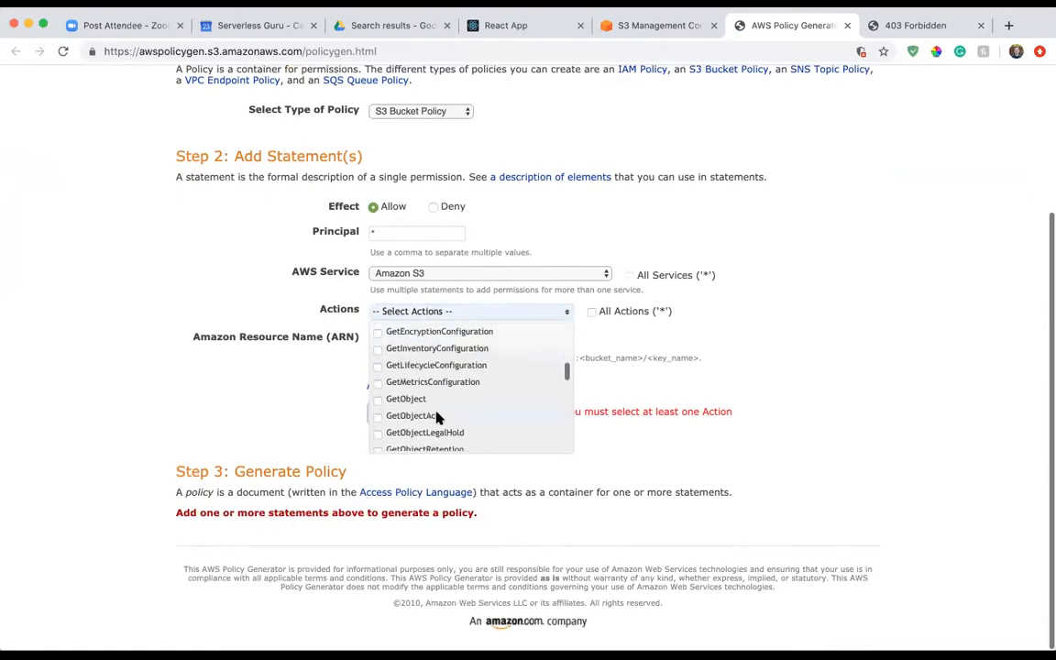
click(415, 399)
click(693, 238)
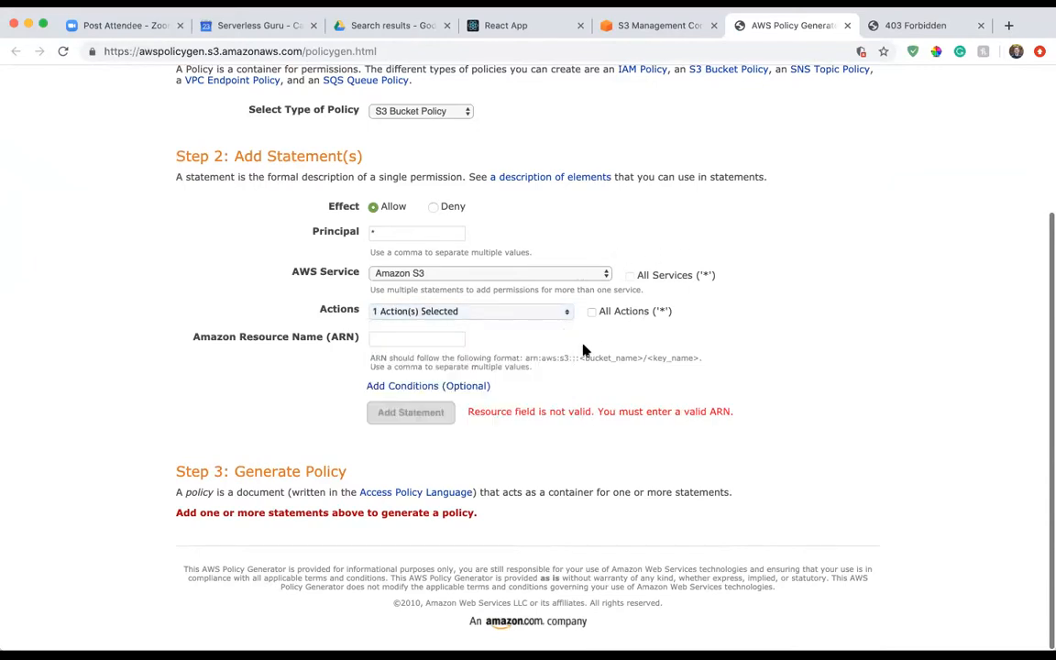
Copy the bucket's ARN arn:aws:s3:::aws-s3-app-12345 from the S3 console into the statement's resource name and add the statement.
click(392, 341)
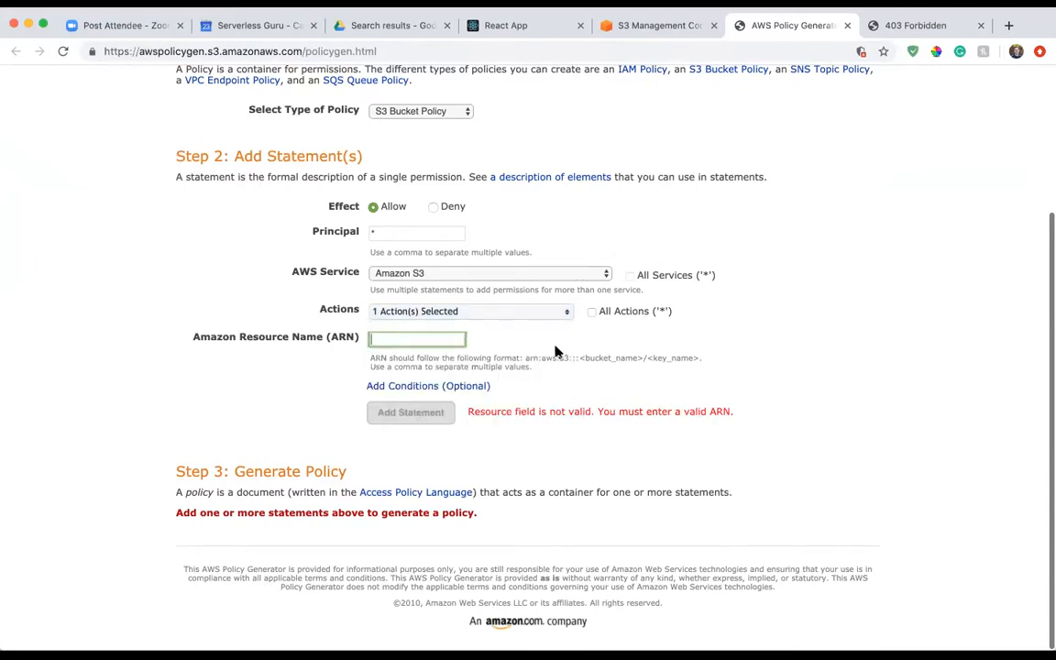
scroll(524, 357, up, 3)
scroll(524, 359, down, 3)
click(652, 27)
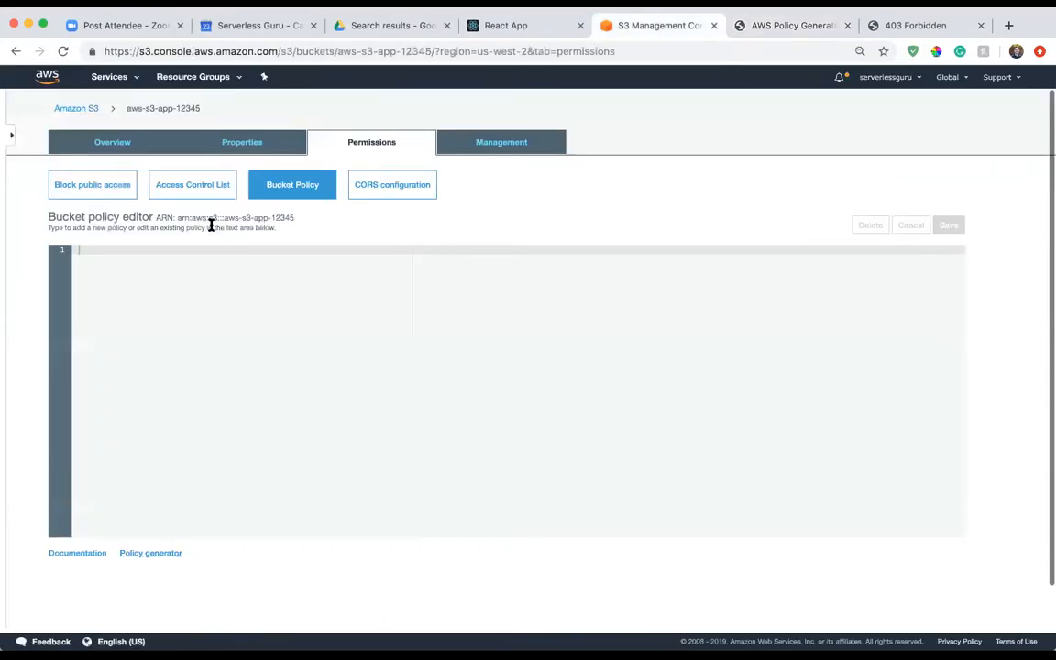
drag(177, 218, 294, 218)
key(super+c)
click(726, 27)
click(443, 341)
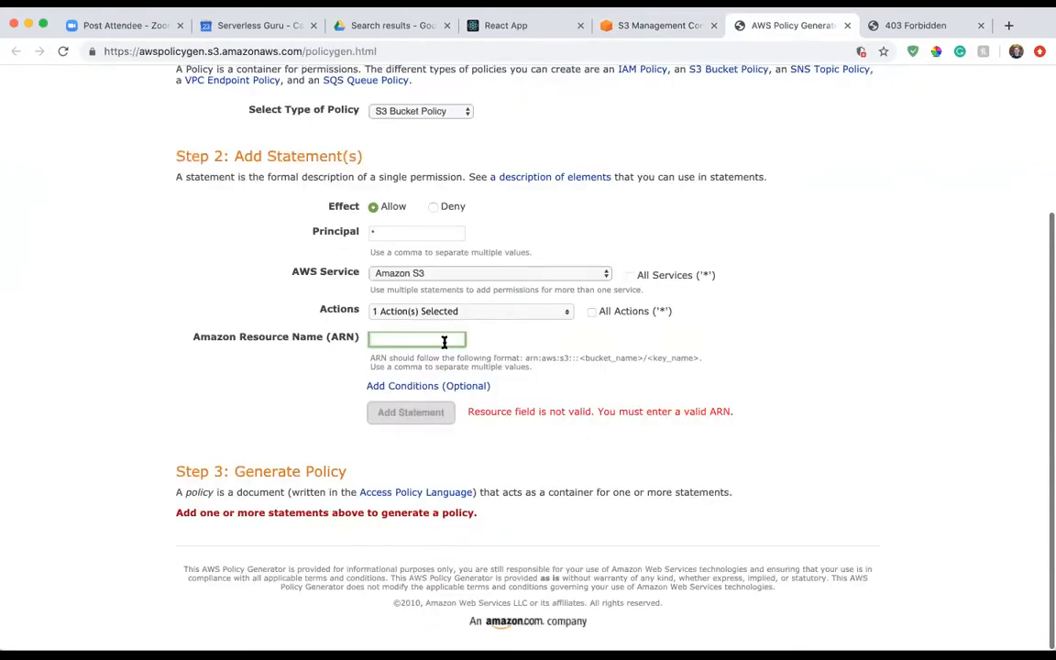
key(super+v)
click(434, 414)
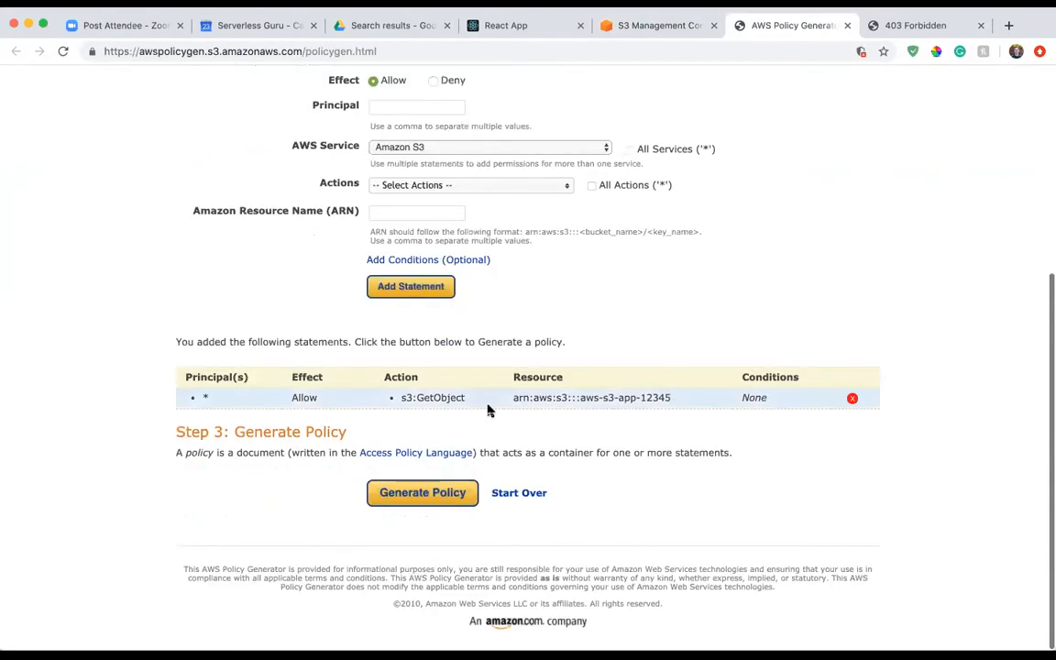
Generate the policy, copy its JSON into the S3 bucket policy editor and try to save it.
click(447, 493)
drag(267, 404, 254, 252)
key(super+c)
click(655, 26)
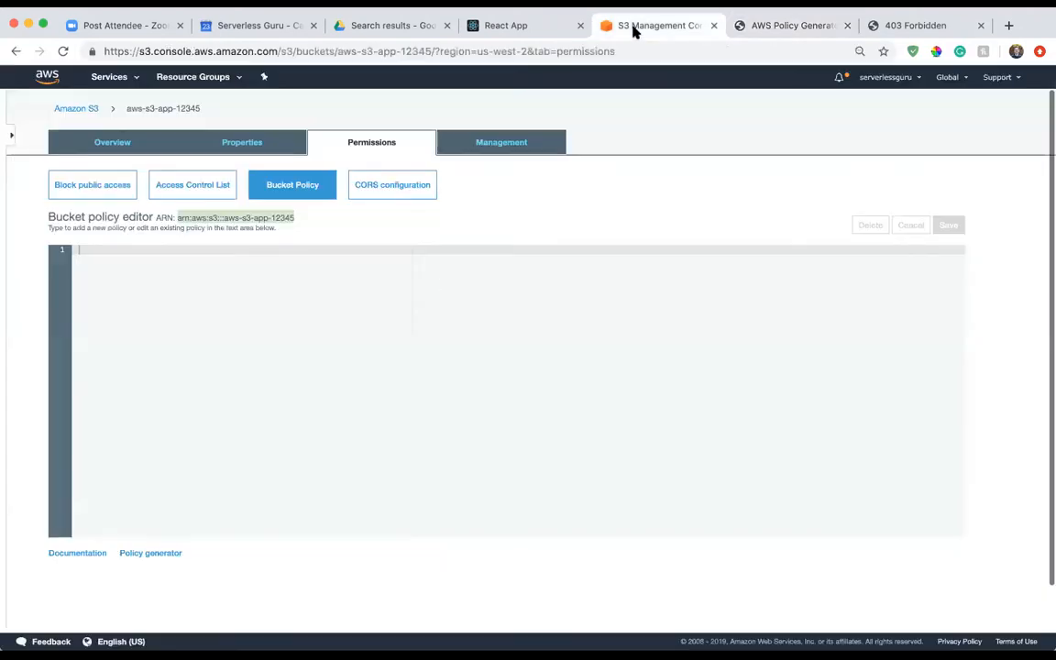
key(super+v)
click(950, 227)
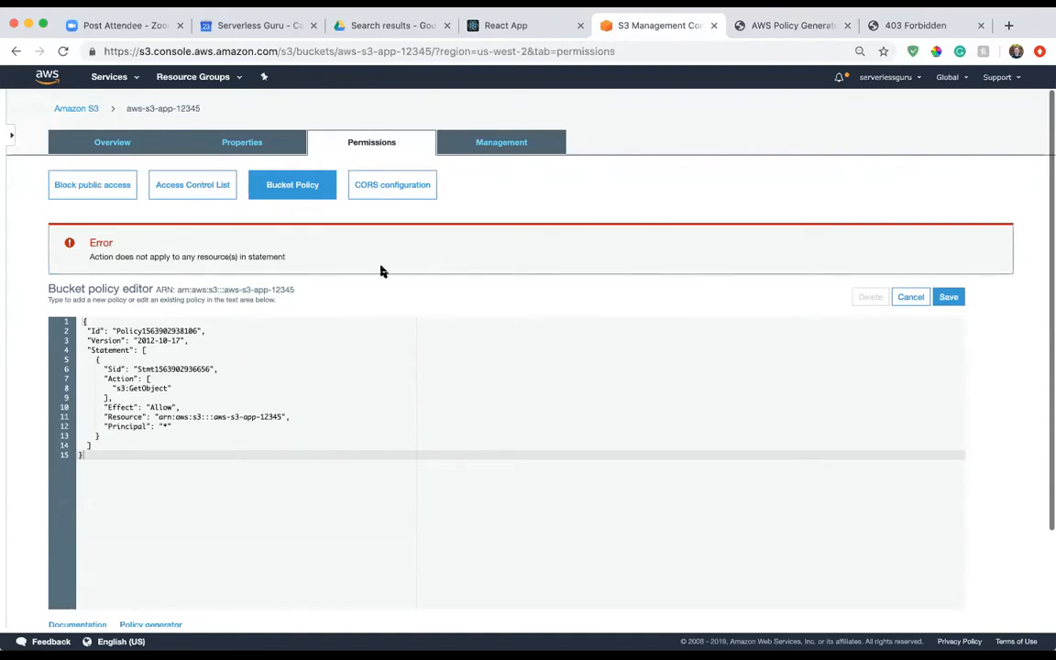
Examine the Action, Effect, Resource and Principal lines of the pasted bucket policy against the save error.
click(239, 388)
click(255, 410)
click(324, 419)
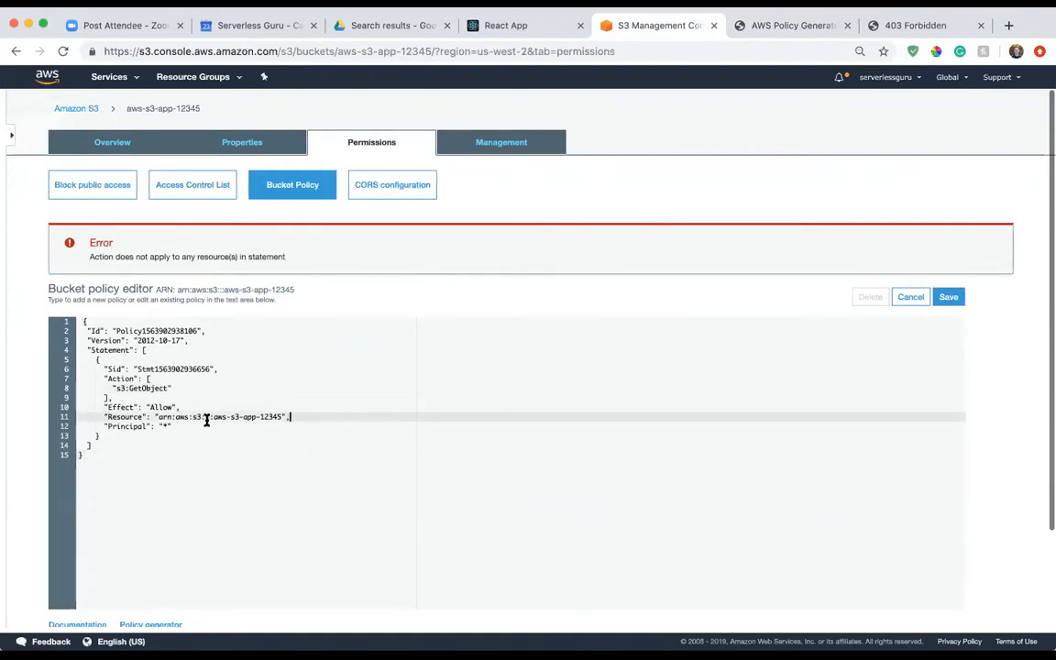
click(192, 424)
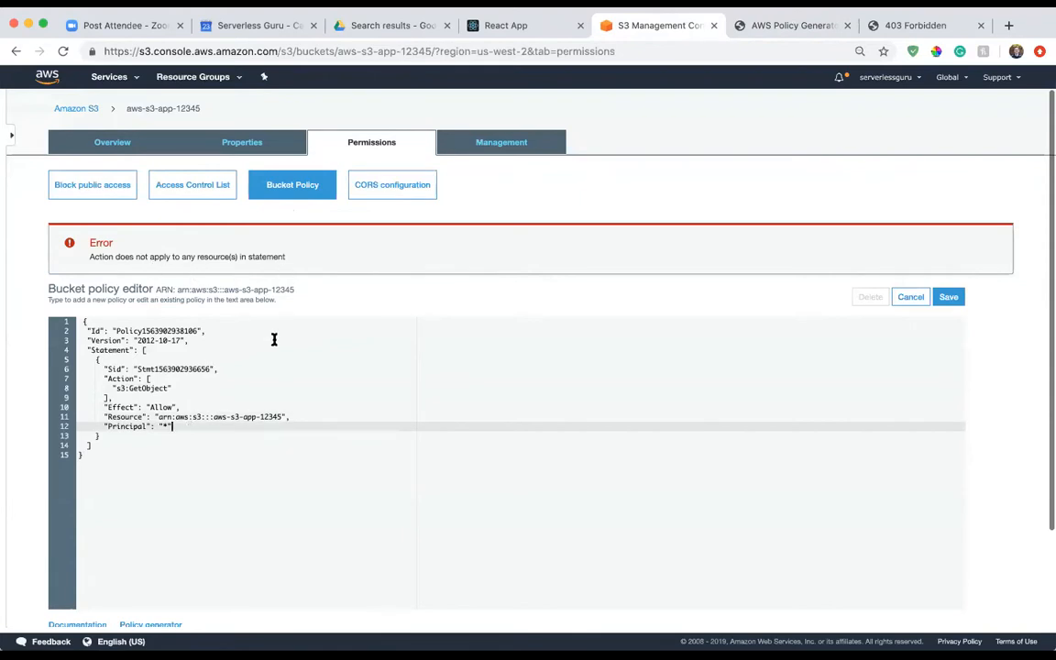
scroll(273, 337, down, 1)
scroll(274, 340, down, 1)
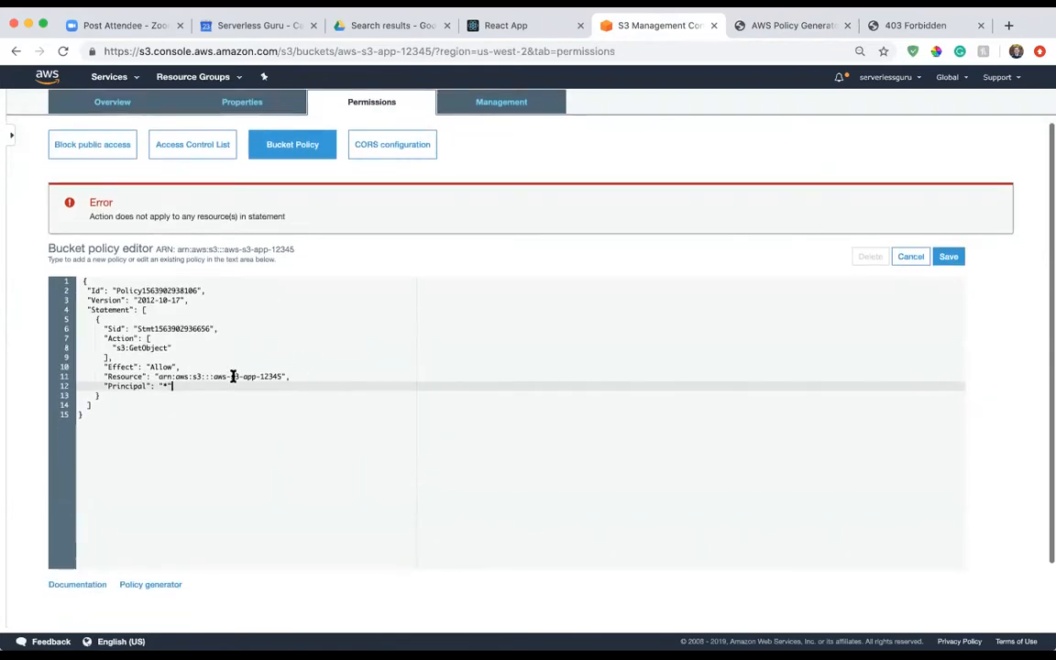
click(160, 357)
click(183, 366)
click(196, 386)
Delete the Principal line from the bucket policy and try to save it again.
drag(194, 385, 70, 385)
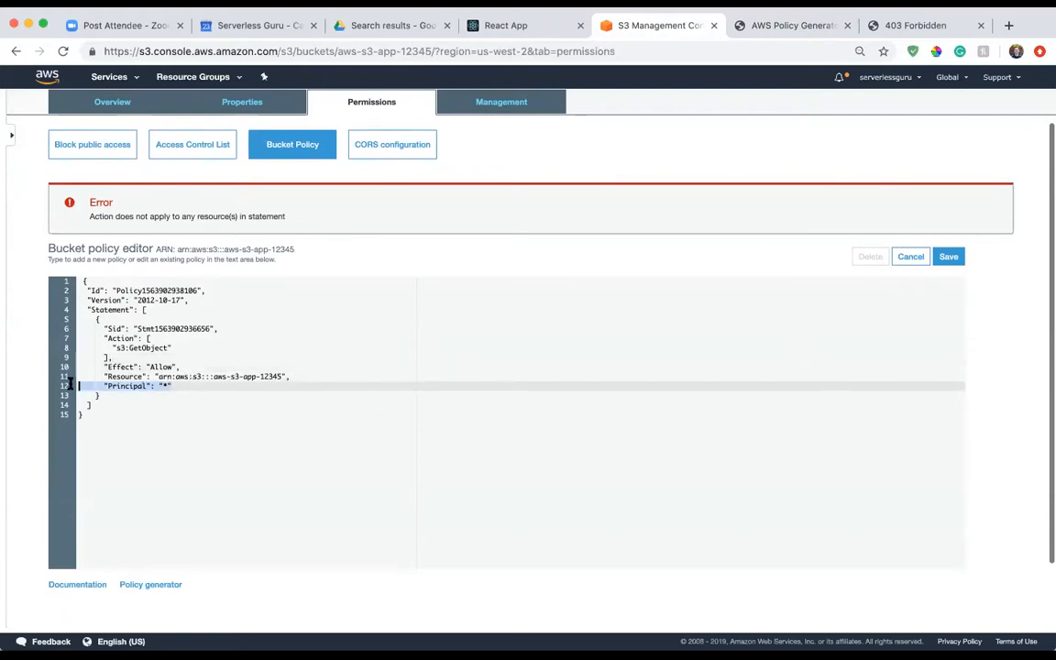
key(BackSpace)
key(BackSpace)
click(951, 256)
Open the Serverless Guru publication at medium.com/serverlessguru in a new browser tab.
key(super+t)
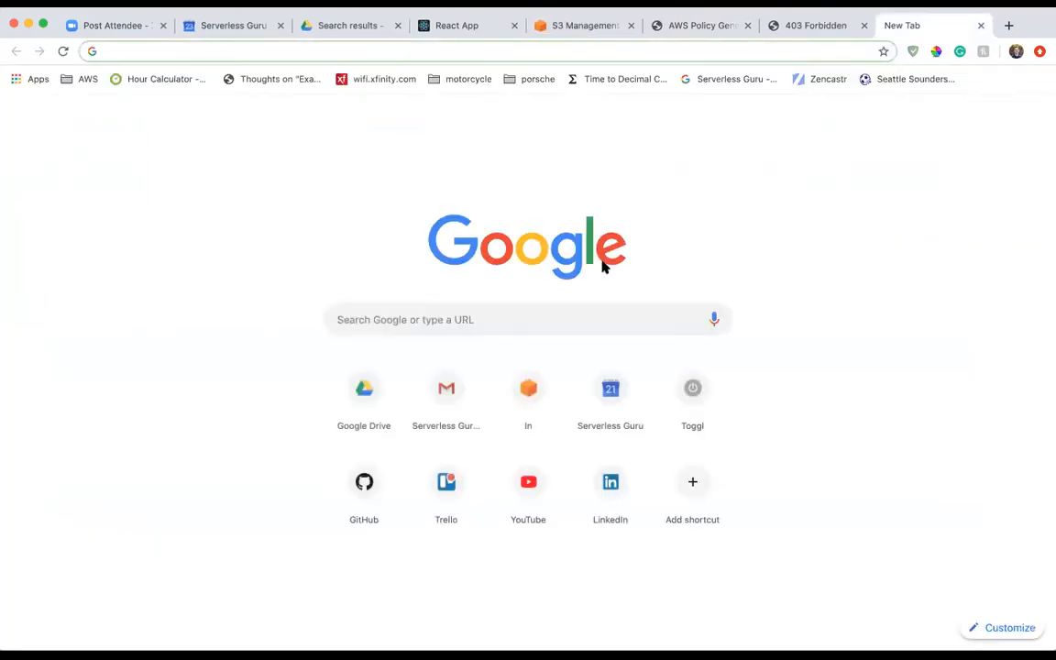
text(medium.com/serverlessgu)
key(Return)
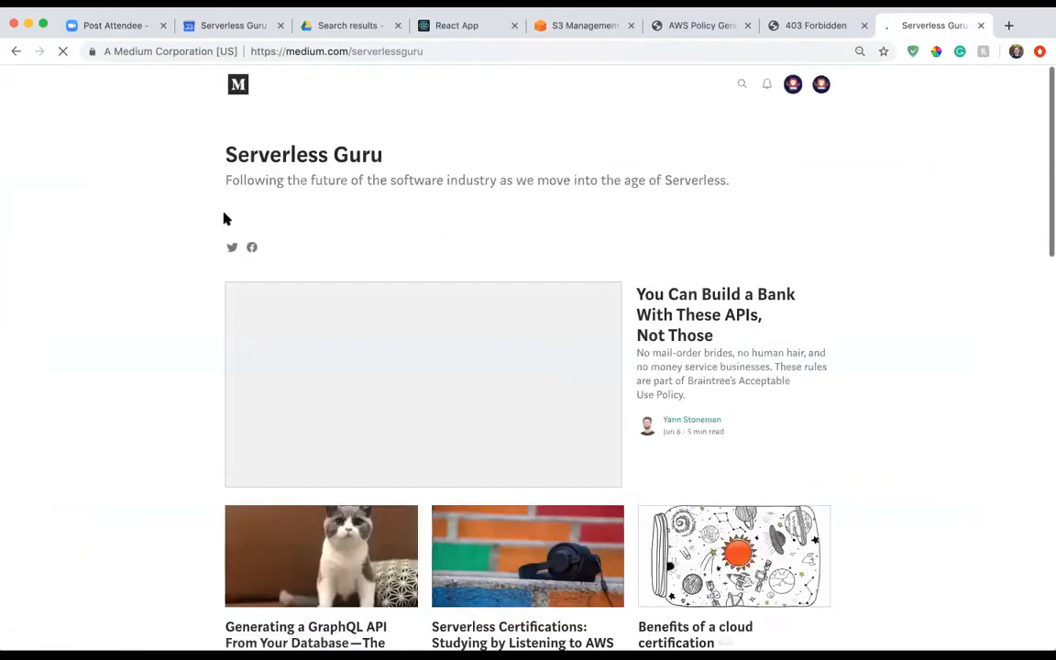
Search the publication page for "react" and go through the matching articles.
scroll(172, 252, down, 10)
key(ctrl+f)
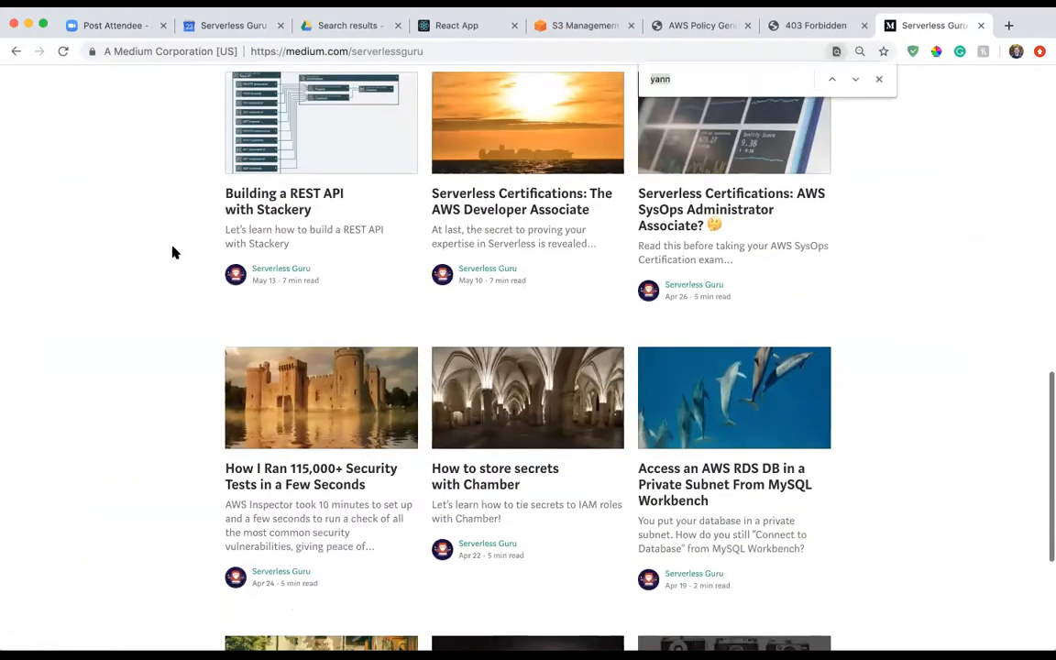
text(reacts)
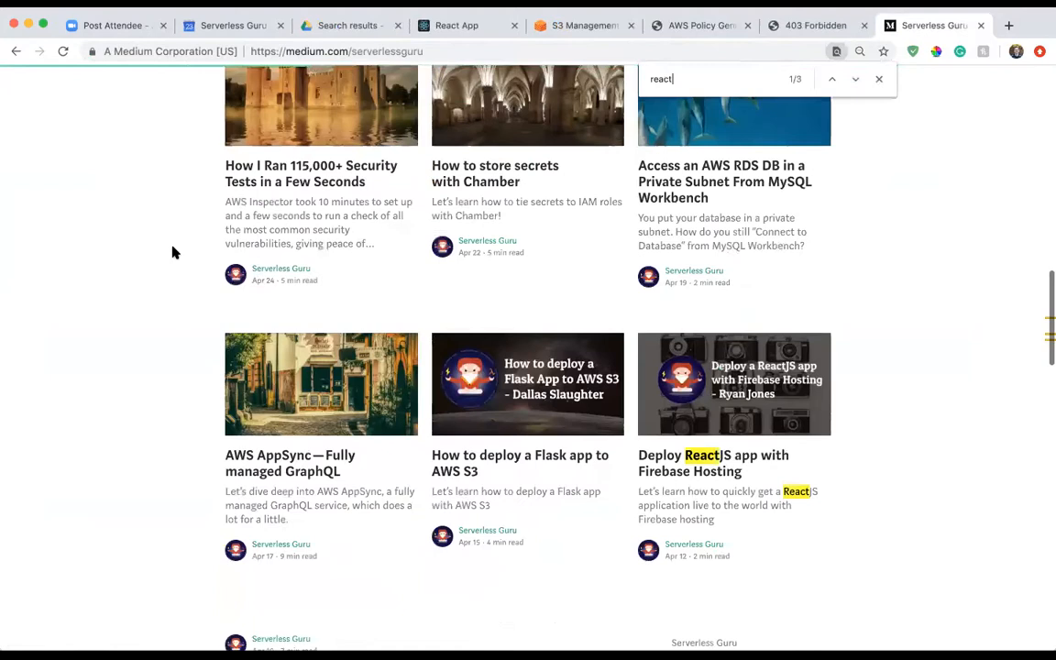
key(BackSpace)
key(Return)
key(Return)
key(Return)
key(Return)
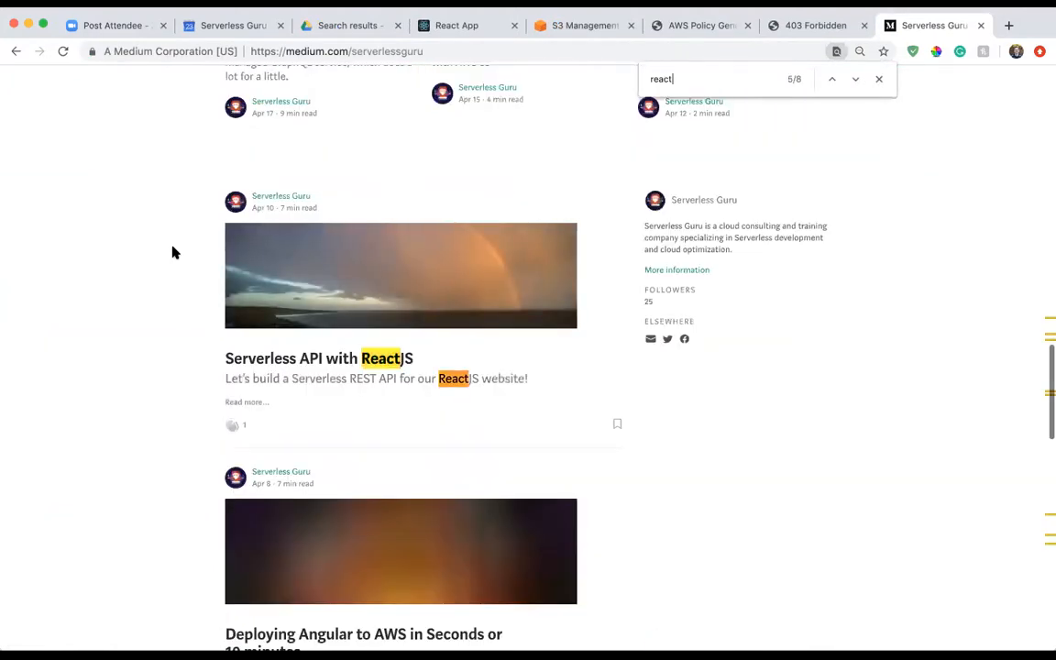
key(Return)
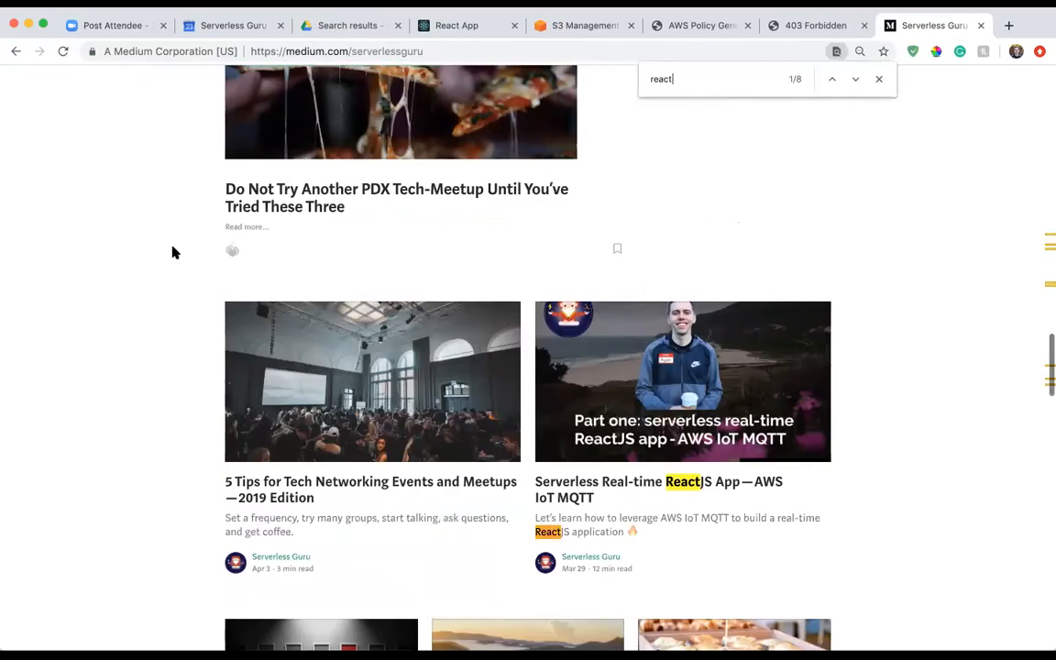
key(Return)
key(Return)
key(Return)
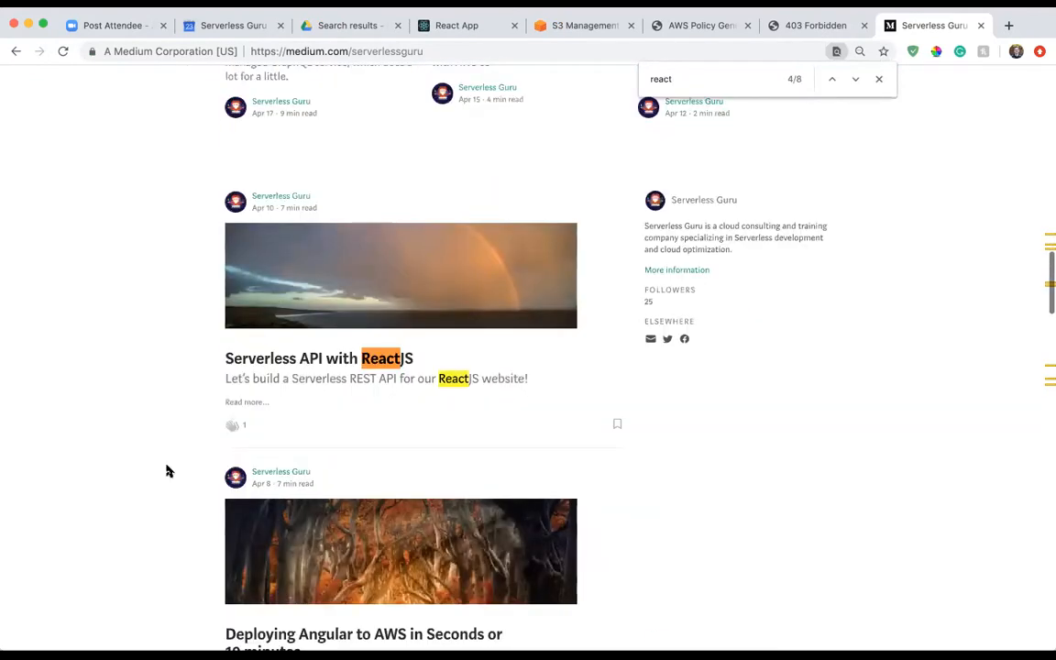
Find the article "Deploy ReactJS App with S3 Static Hosting" near the end of the page and open it.
scroll(166, 471, down, 15)
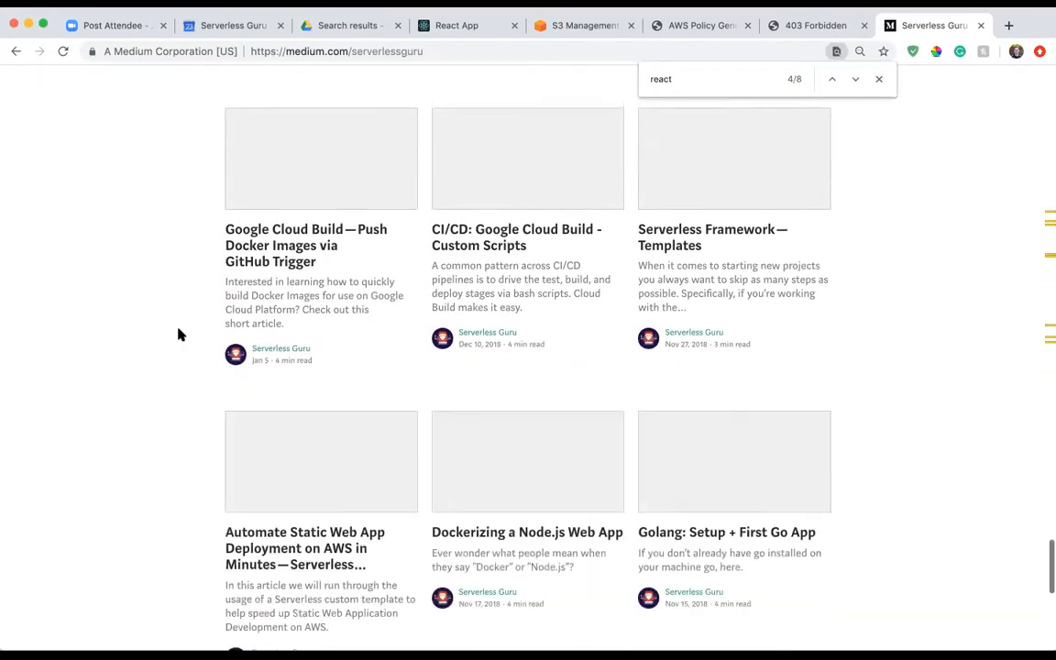
scroll(184, 385, down, 5)
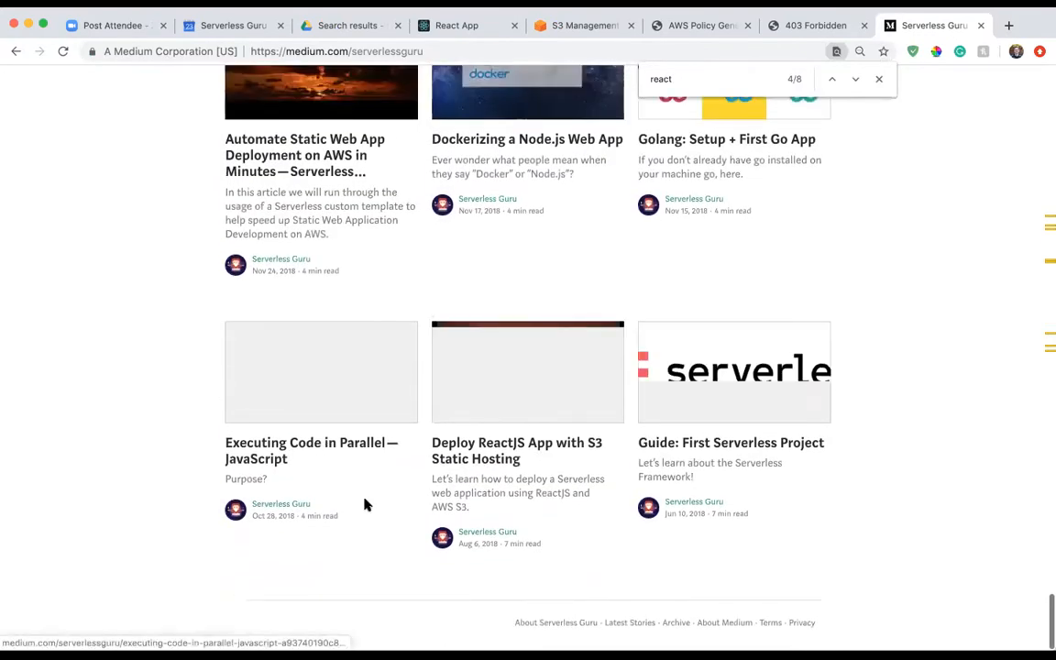
click(537, 478)
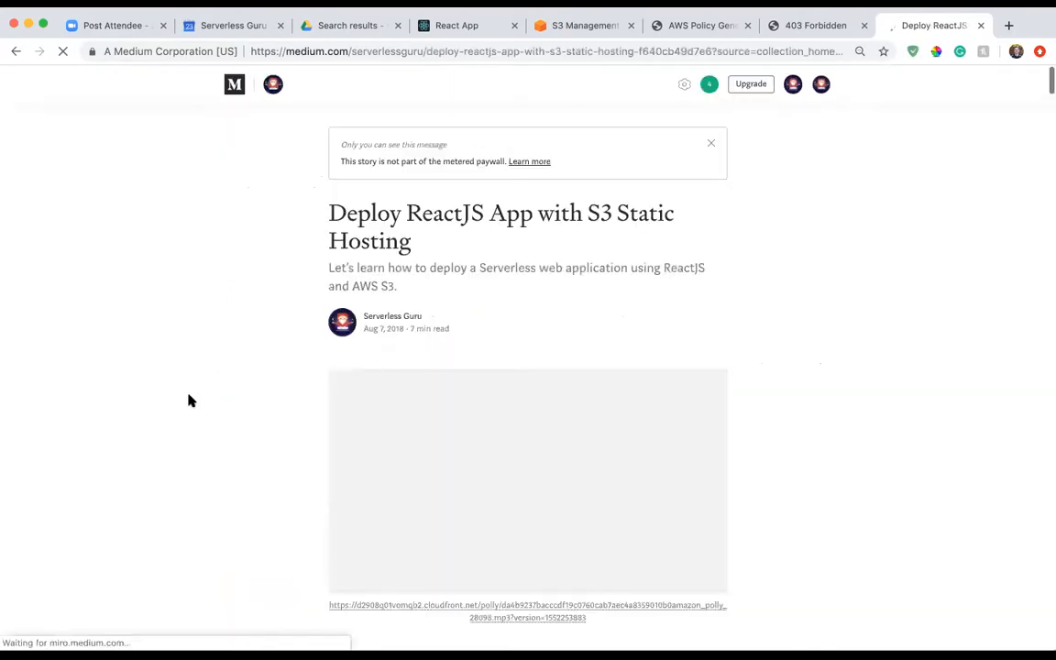
Skim the article from its introduction down to the S3 bucket creation and static hosting instructions.
scroll(190, 401, down, 10)
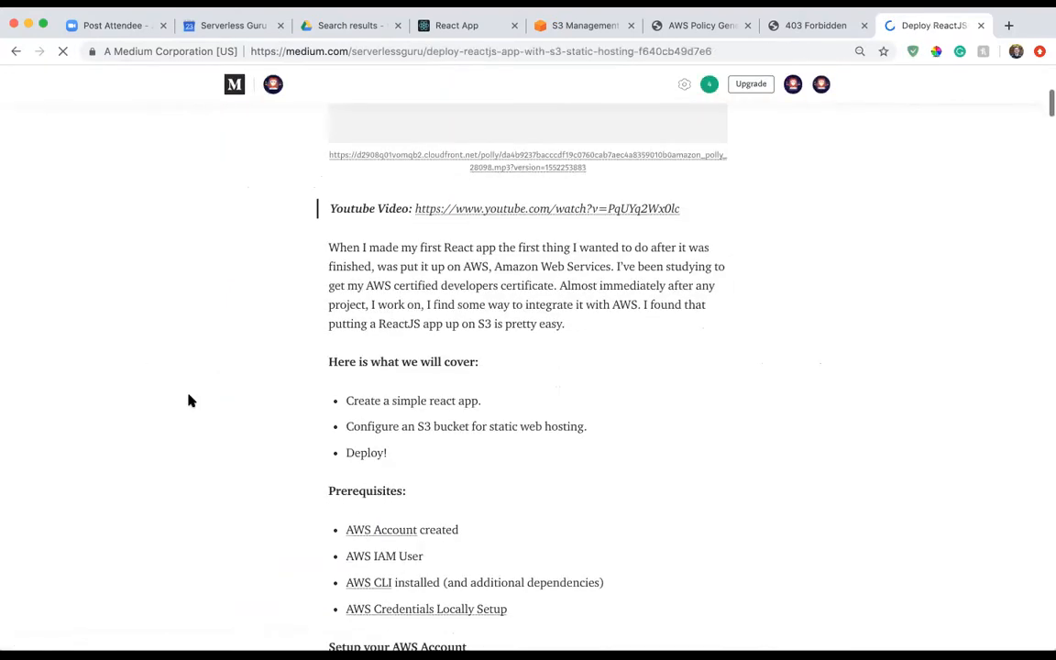
scroll(190, 401, down, 5)
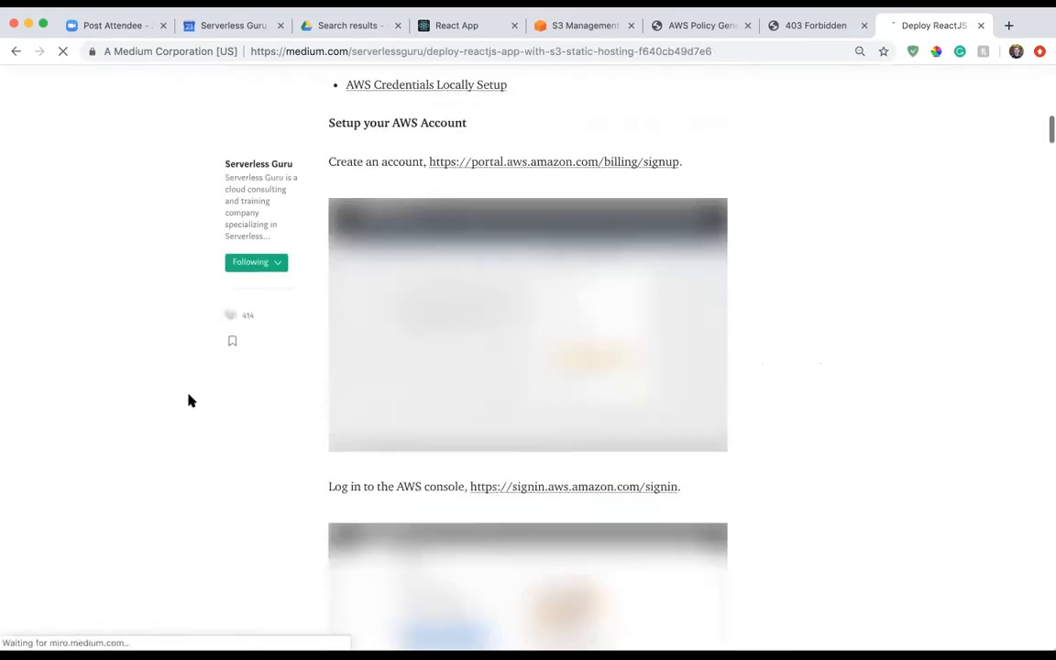
scroll(189, 401, down, 20)
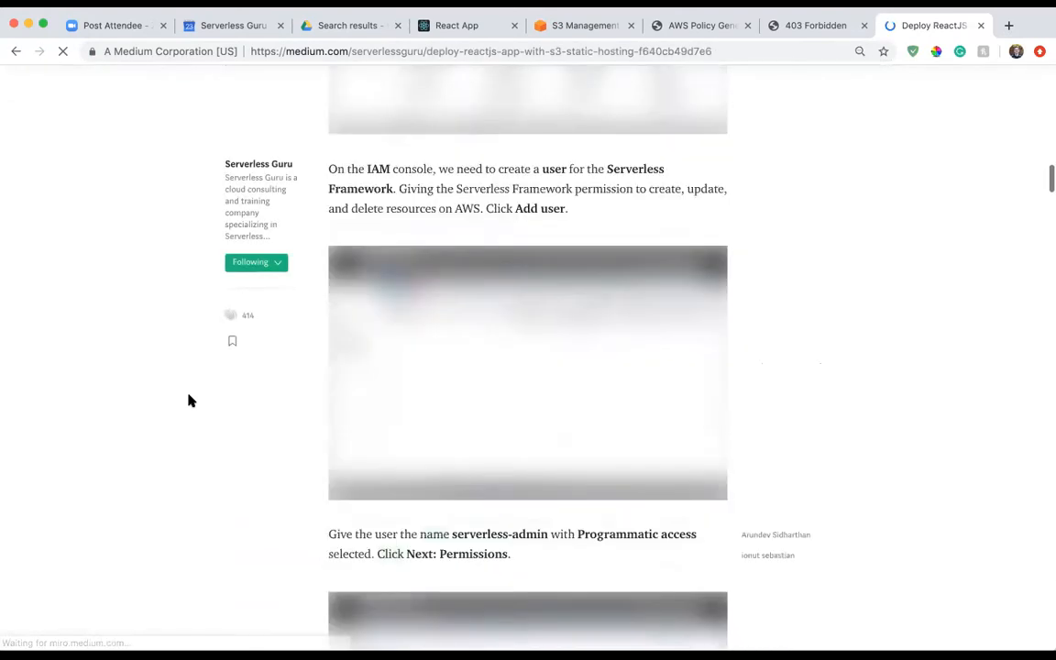
scroll(190, 401, down, 20)
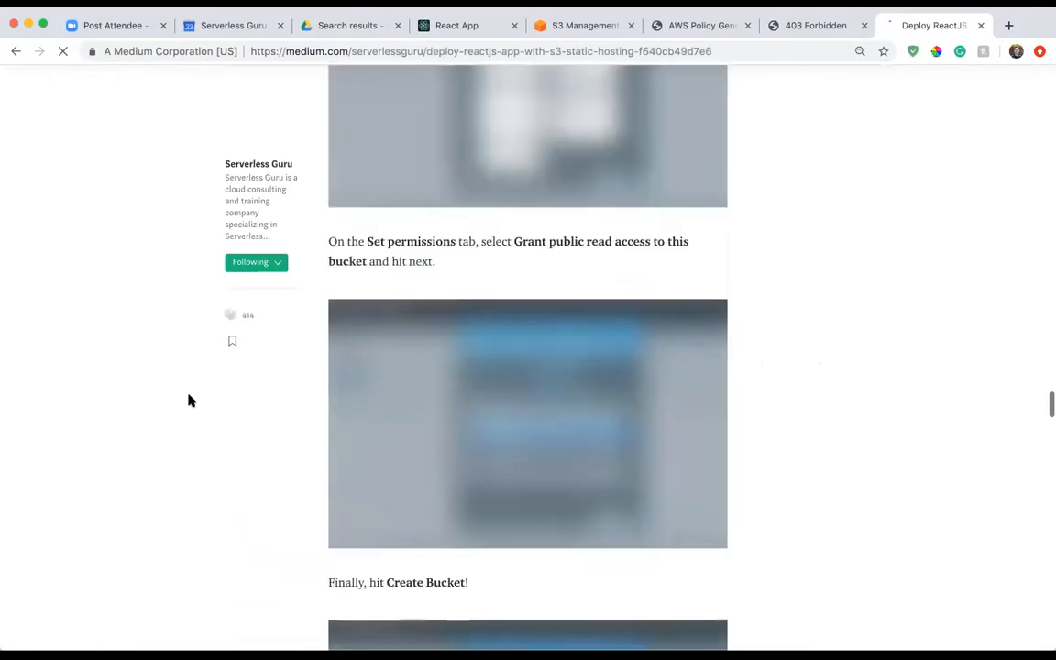
scroll(190, 401, down, 10)
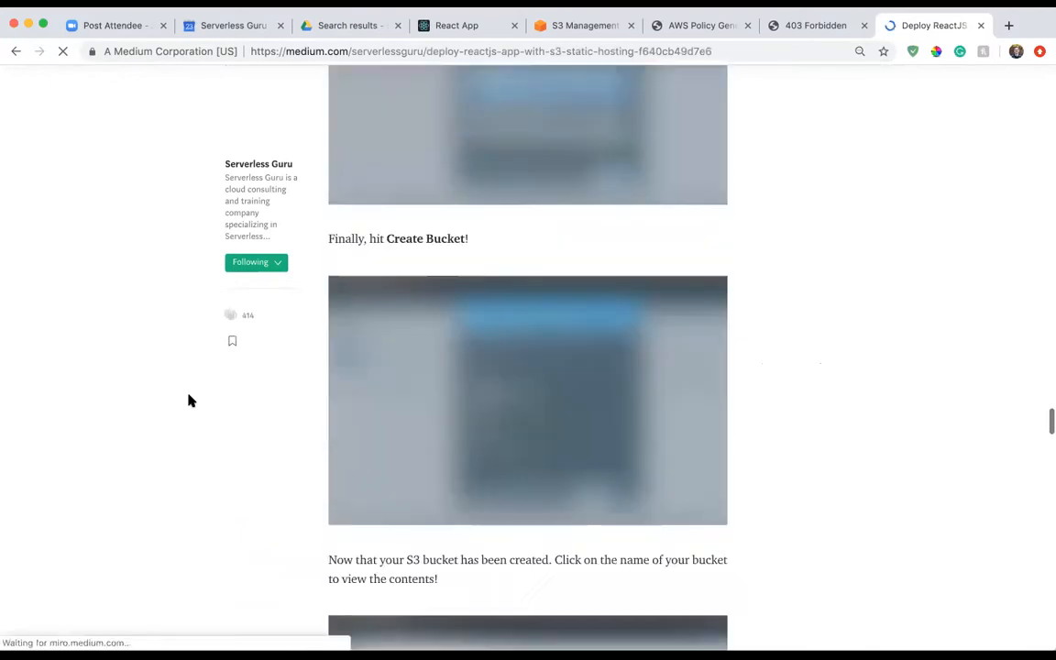
scroll(190, 401, up, 2)
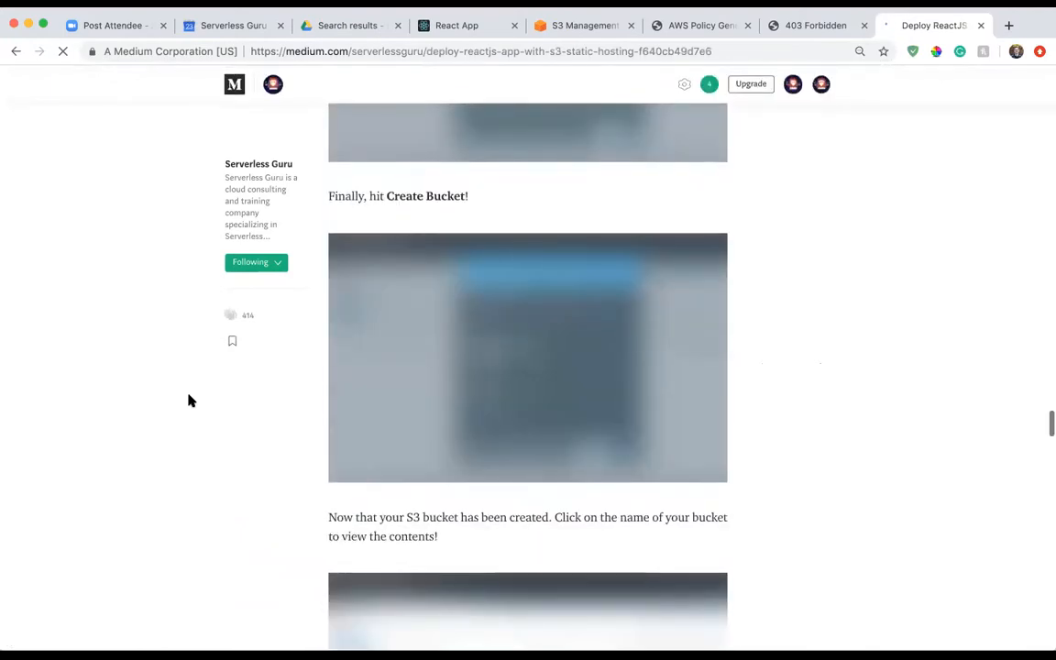
scroll(190, 420, down, 10)
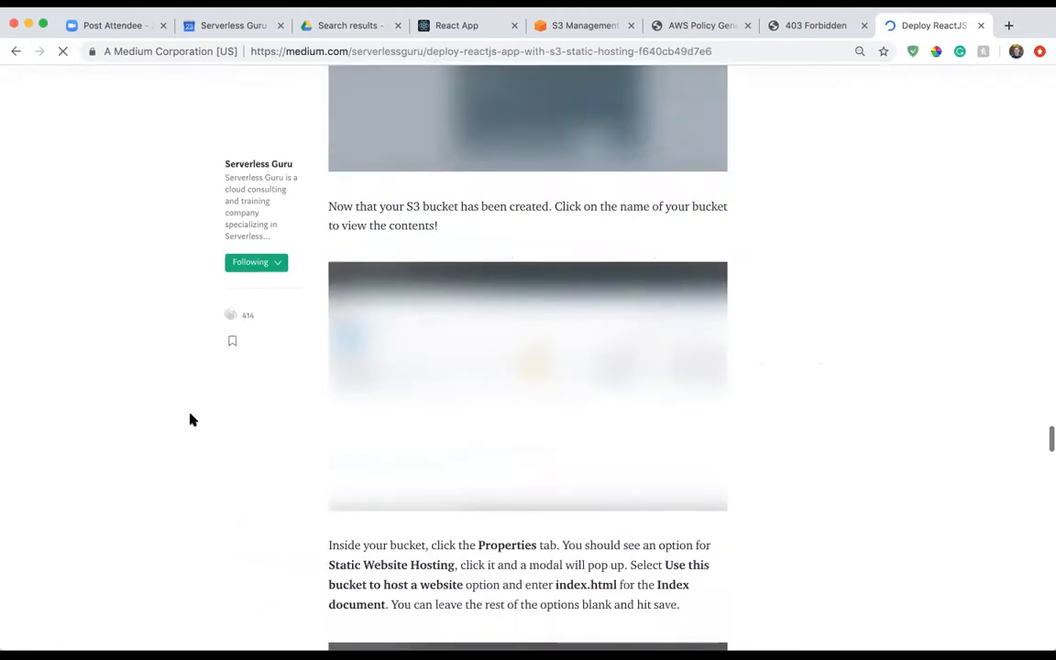
scroll(190, 420, down, 4)
scroll(190, 420, up, 20)
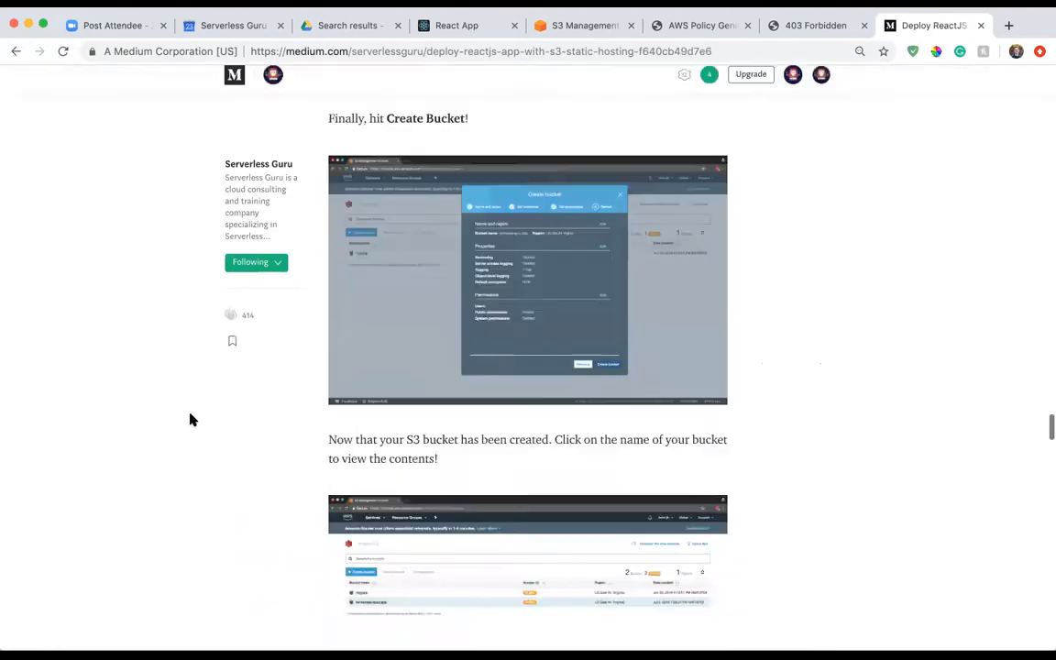
Go back over the article's sections on AWS CLI setup, dependencies and Step 1, creation of the app.
scroll(189, 420, up, 7)
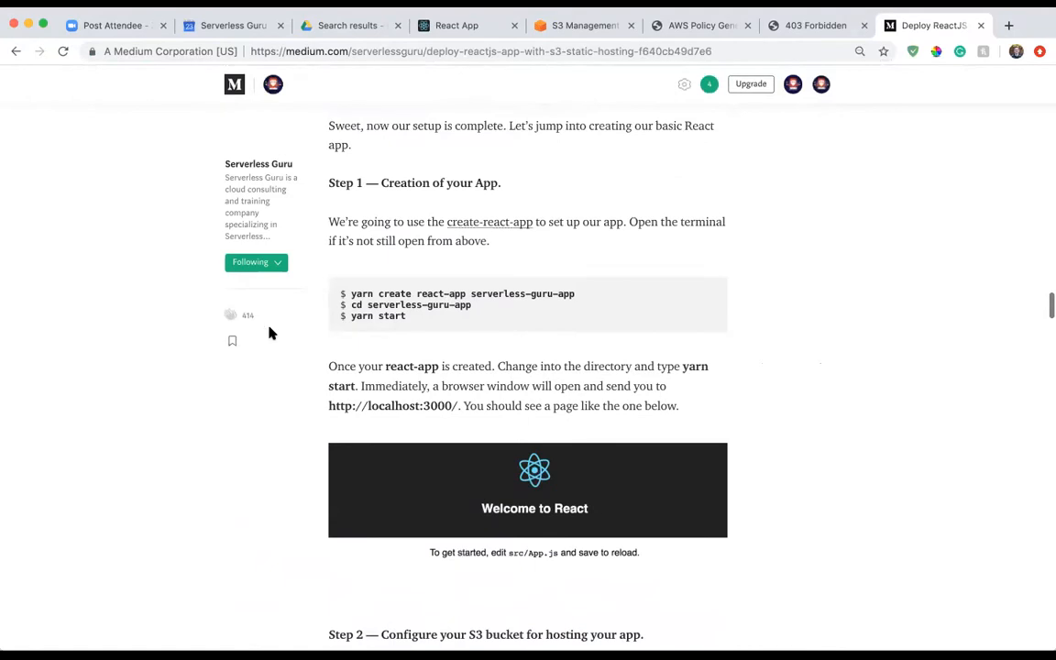
scroll(271, 333, up, 15)
scroll(271, 333, up, 1)
scroll(408, 309, up, 8)
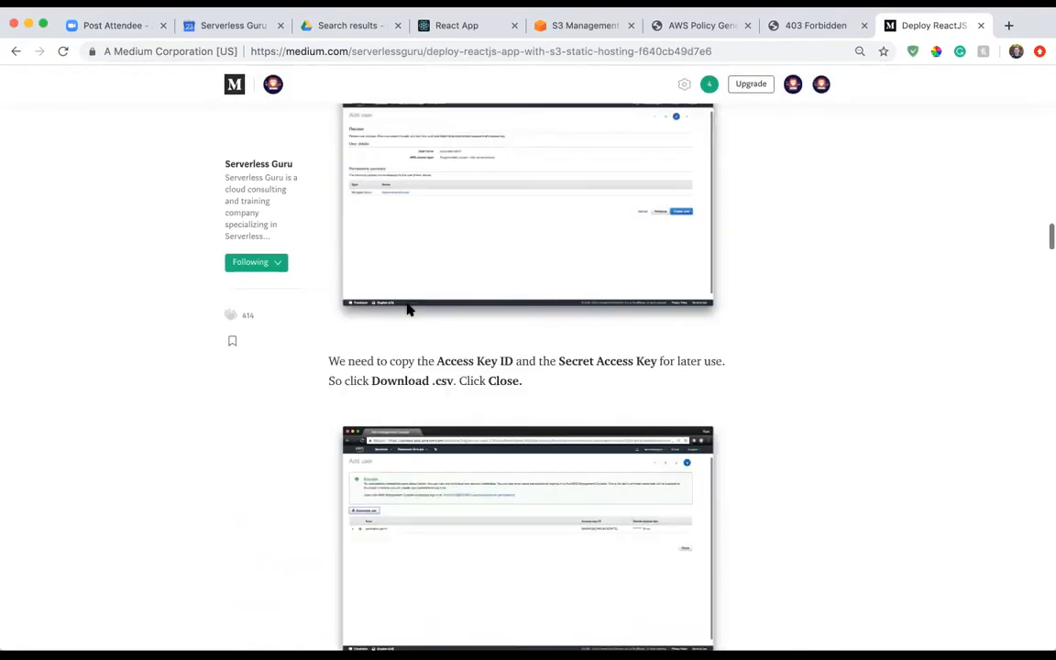
scroll(429, 282, up, 3)
scroll(427, 277, down, 3)
scroll(426, 277, up, 3)
scroll(427, 278, down, 17)
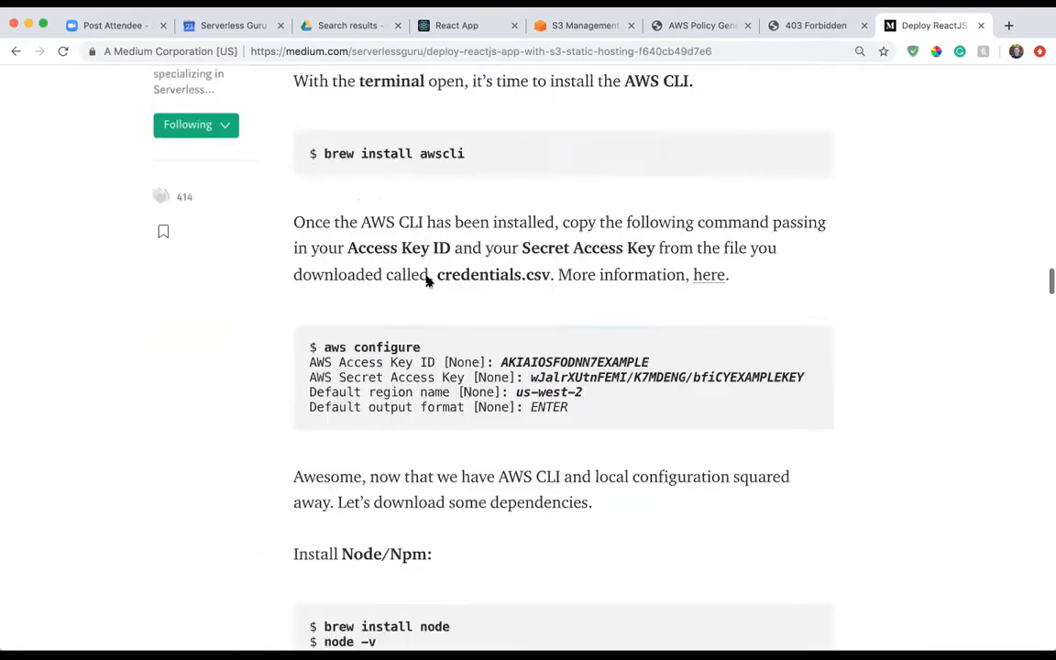
scroll(418, 294, up, 2)
scroll(417, 298, down, 4)
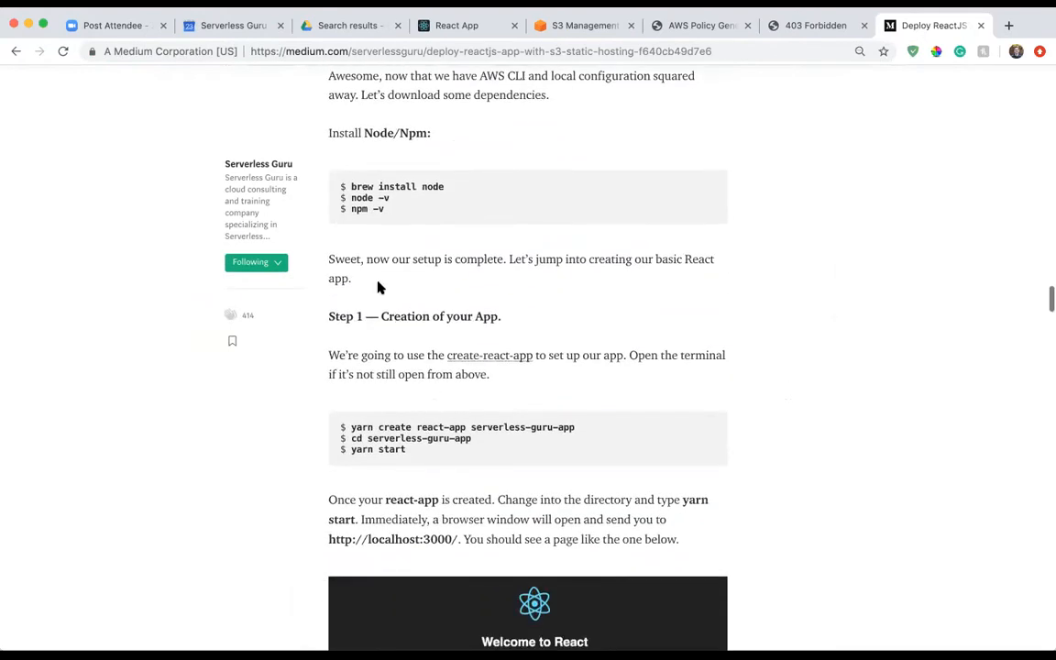
scroll(430, 251, down, 4)
drag(396, 233, 444, 245)
click(446, 259)
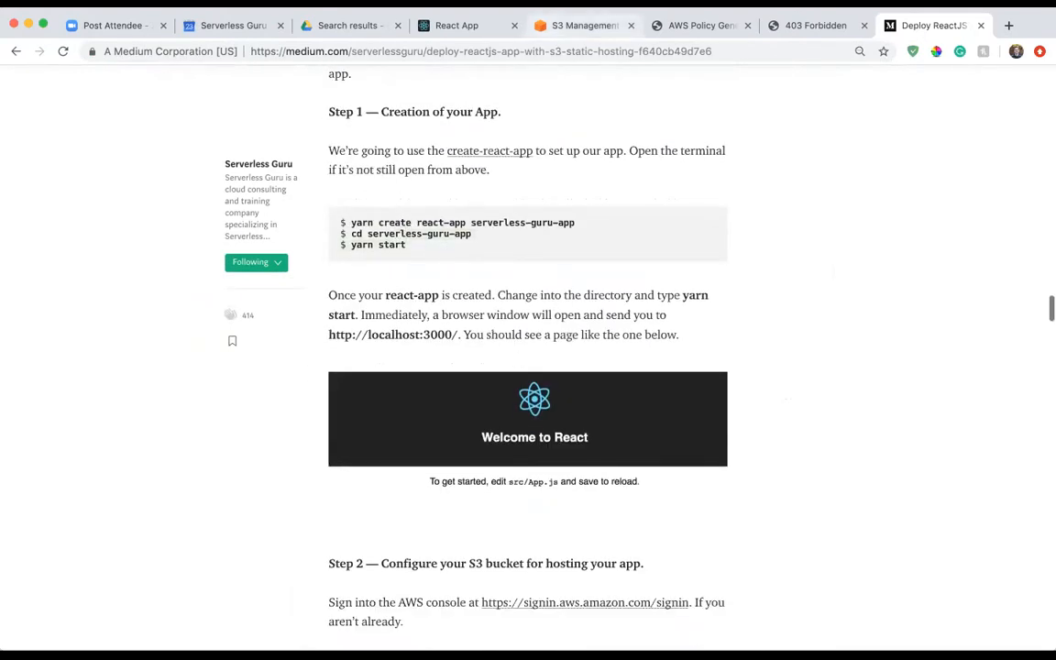
Find the AllowPublicReadAccess sample bucket policy in the article and copy its complete JSON.
scroll(404, 297, down, 10)
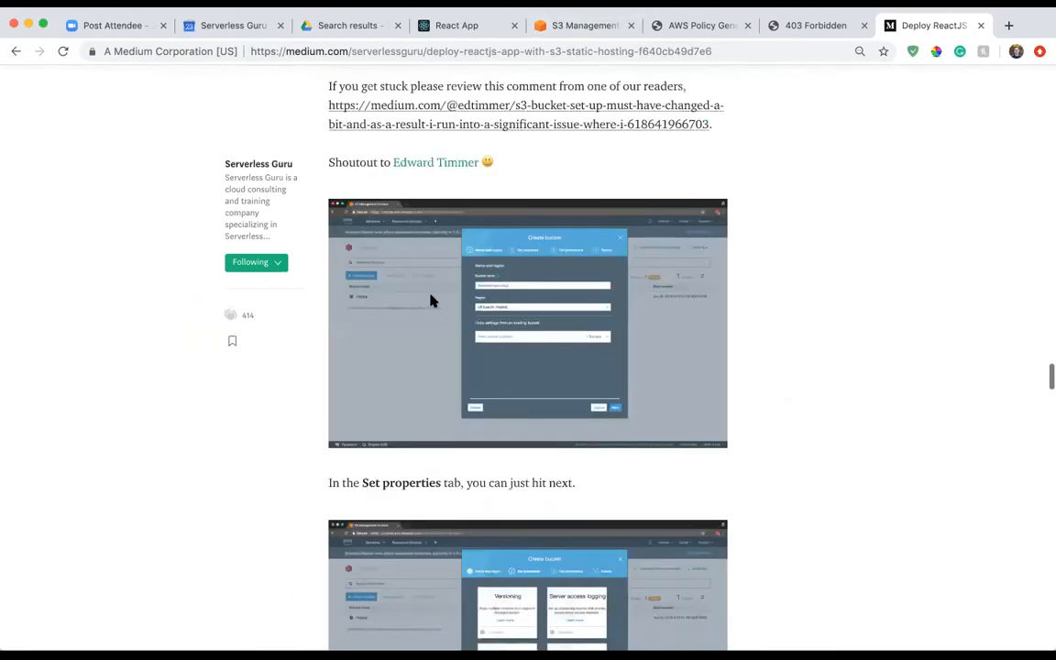
scroll(430, 301, down, 15)
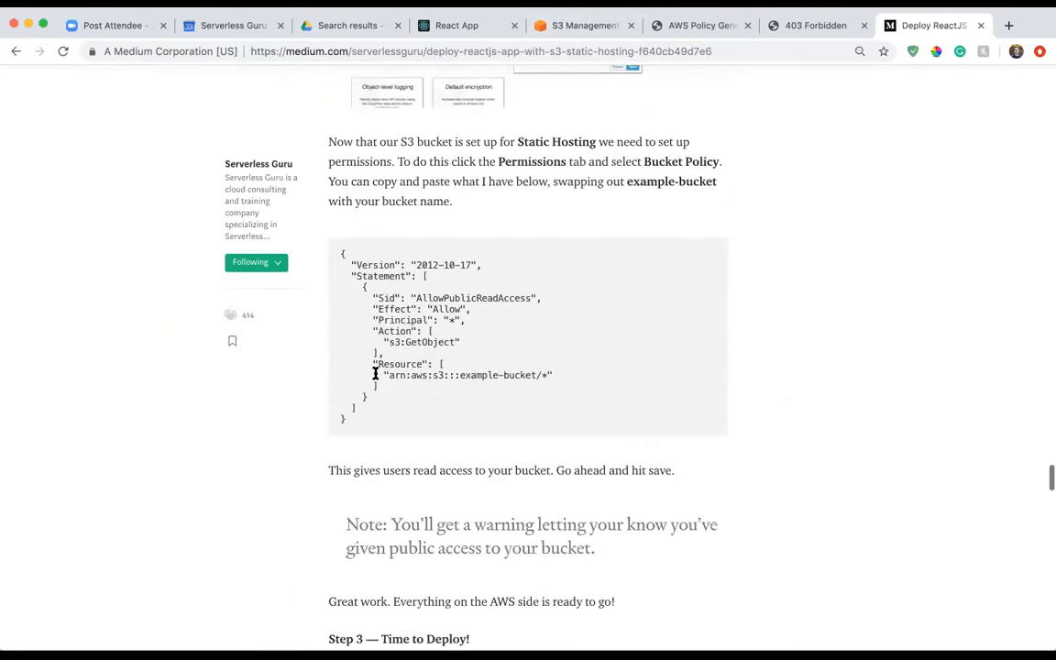
key(super+equal)
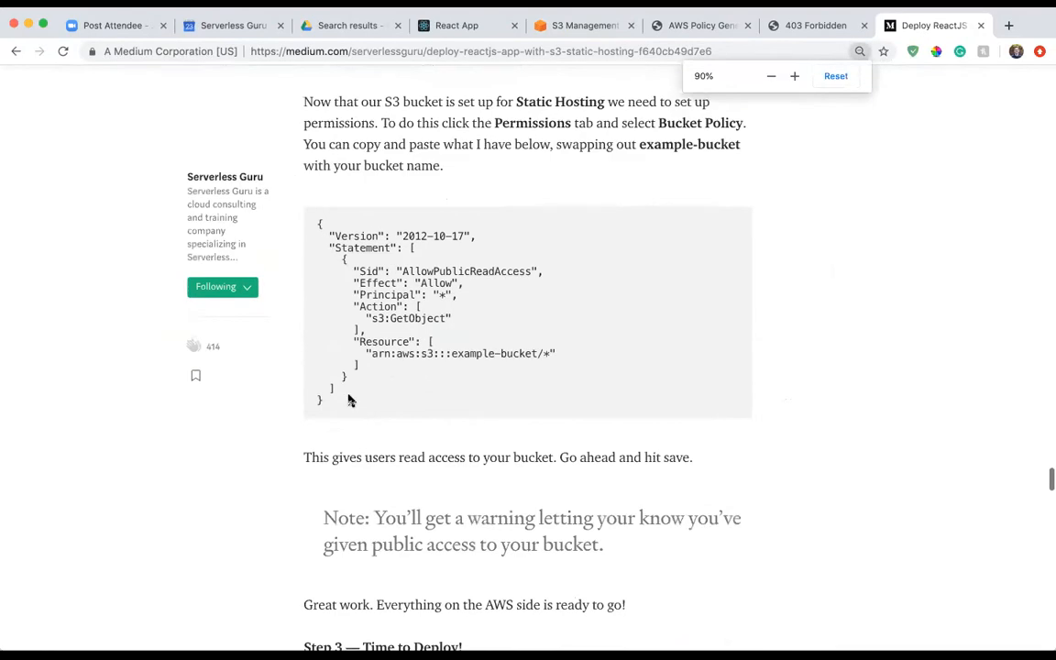
double_click(336, 396)
click(336, 396)
drag(335, 397, 316, 229)
key(ctrl+c)
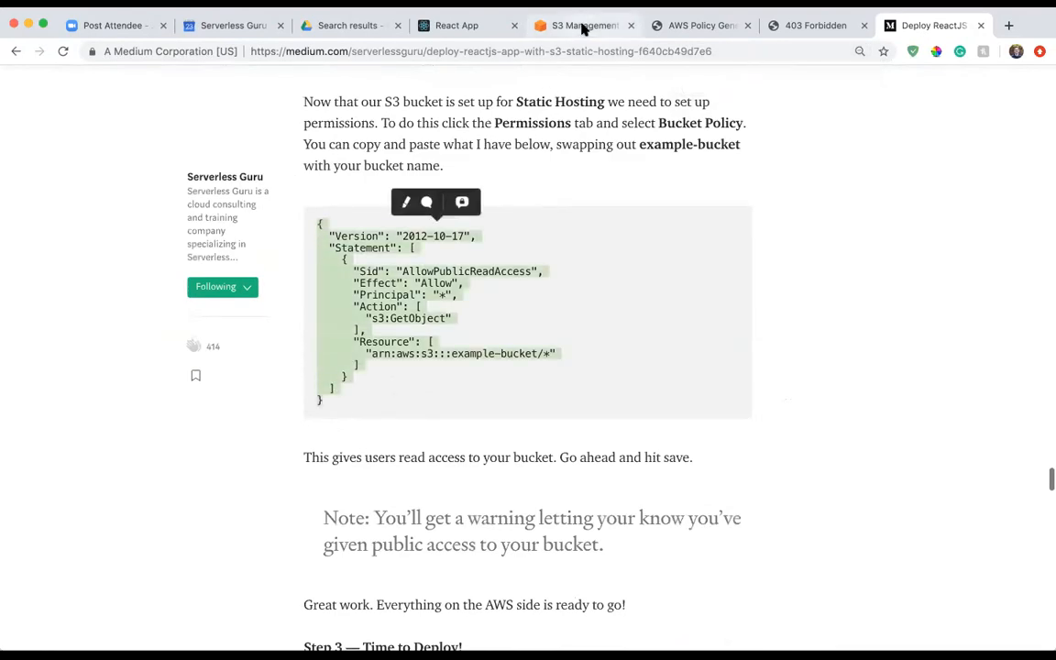
Replace the whole policy in the S3 bucket policy editor with the copied AllowPublicReadAccess JSON.
click(581, 26)
click(347, 363)
click(147, 431)
drag(109, 419, 82, 262)
key(ctrl+v)
Replace the example-bucket ARN in the policy's Resource with arn:aws:s3:::aws-s3-app-12345, keeping the /* suffix, and save the policy.
click(130, 358)
click(210, 385)
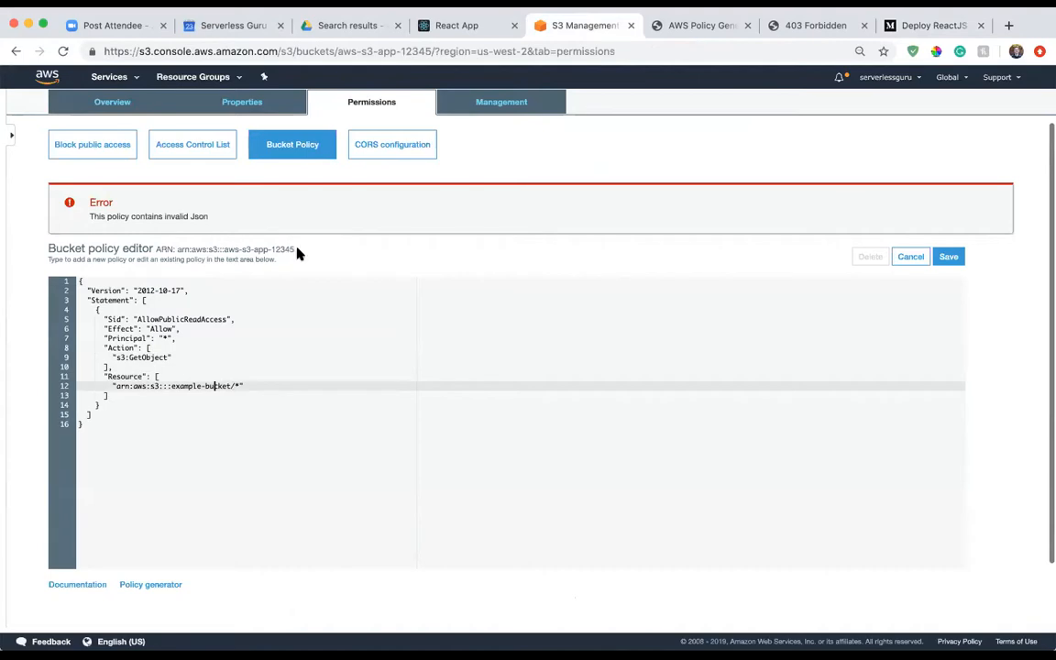
drag(295, 249, 176, 249)
key(super+c)
drag(236, 385, 118, 385)
key(super+v)
click(949, 257)
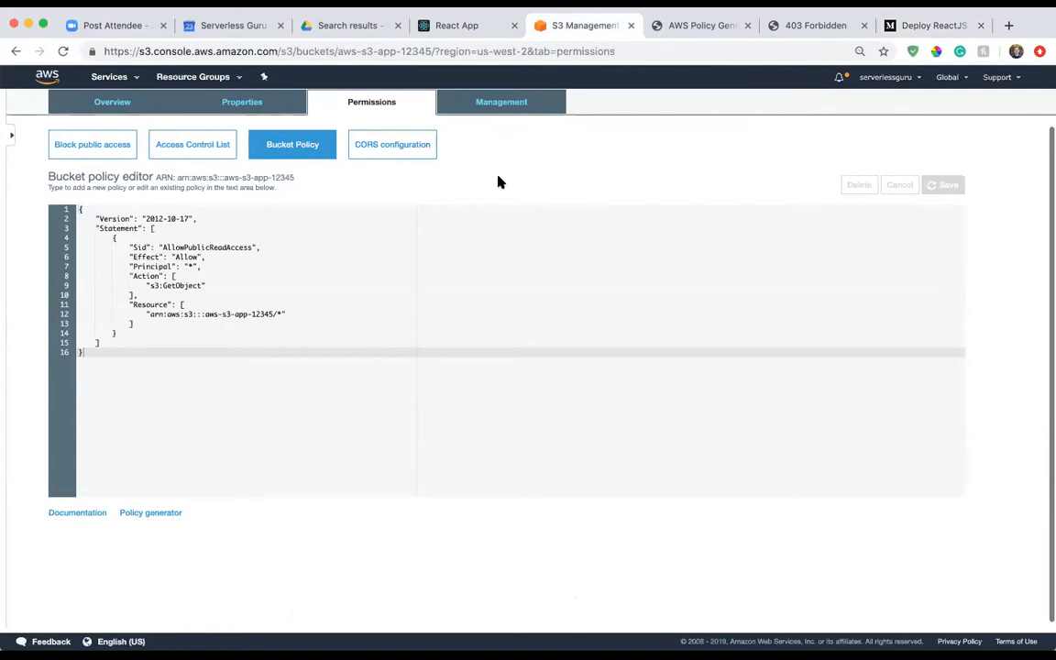
Highlight the /* suffix of the Resource ARN and the s3:GetObject action in the bucket policy.
drag(278, 362, 324, 353)
click(280, 368)
click(328, 352)
click(276, 371)
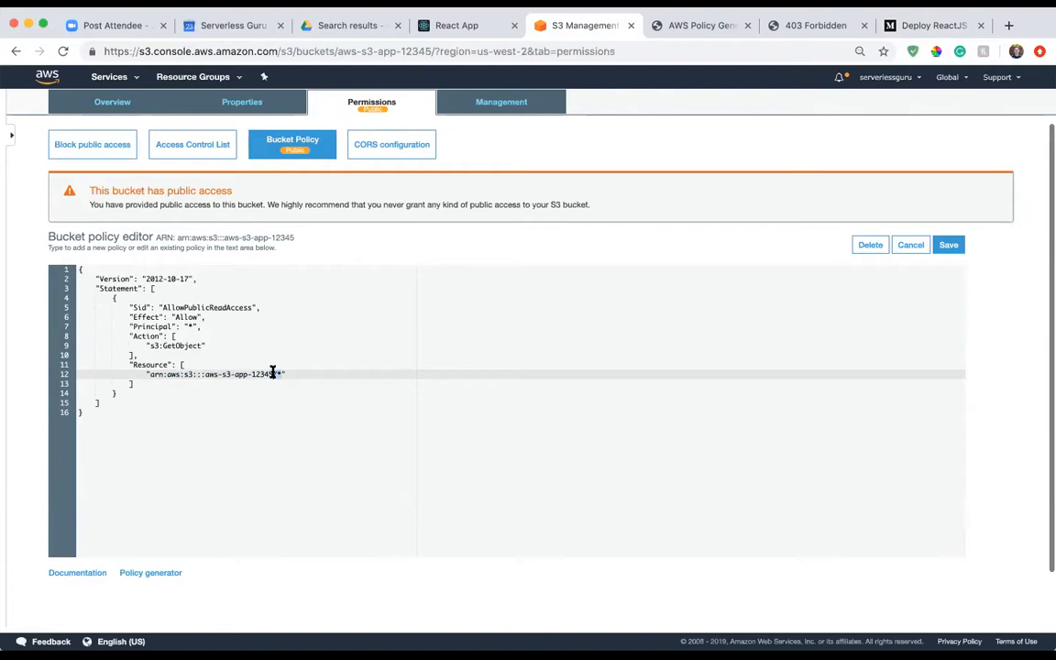
click(201, 345)
drag(201, 346, 151, 339)
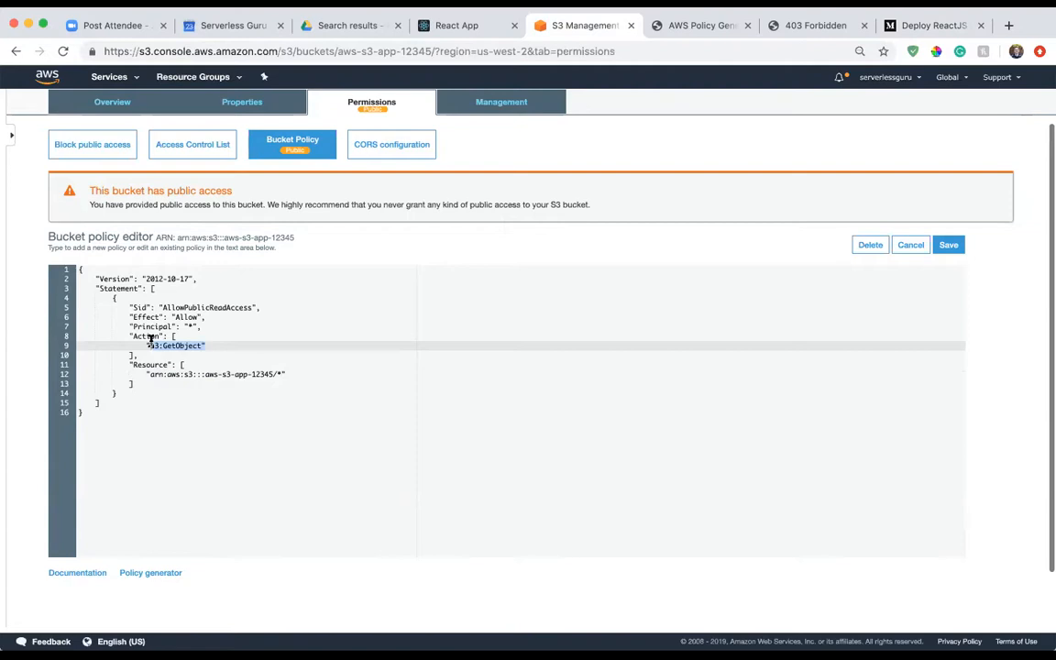
View the bucket's overview, reload the static website endpoint and highlight the page's heading.
scroll(404, 203, up, 2)
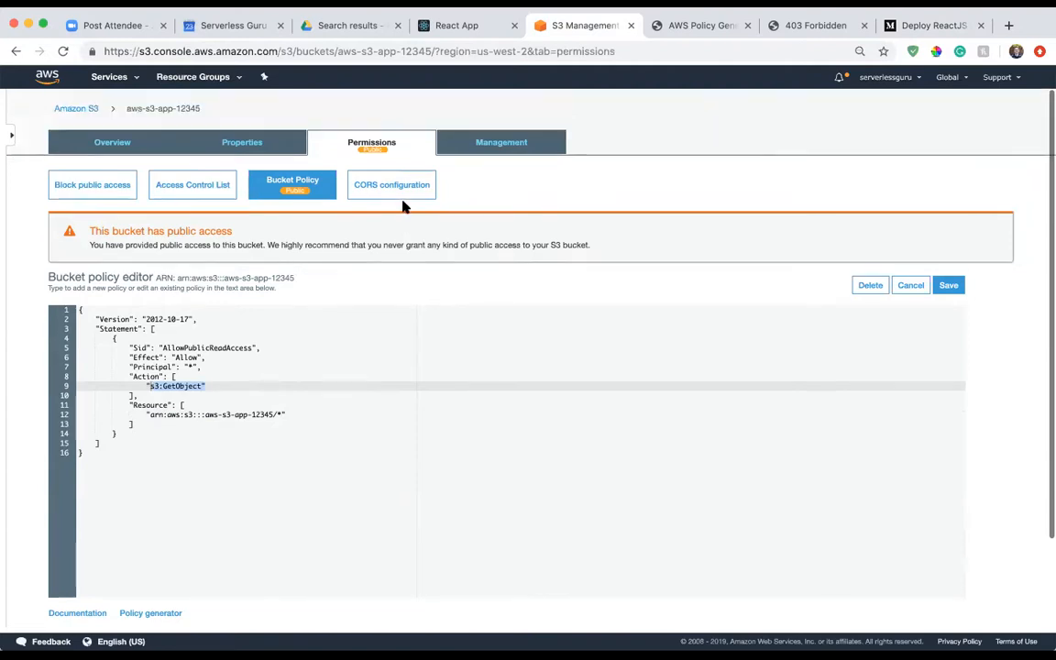
click(95, 144)
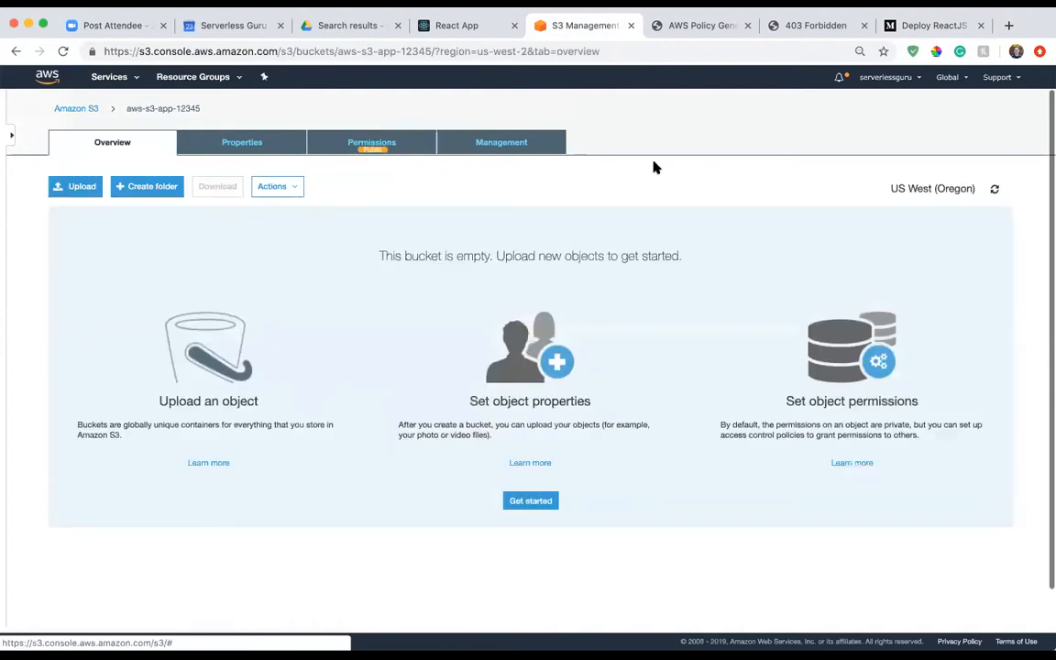
click(834, 18)
key(super+r)
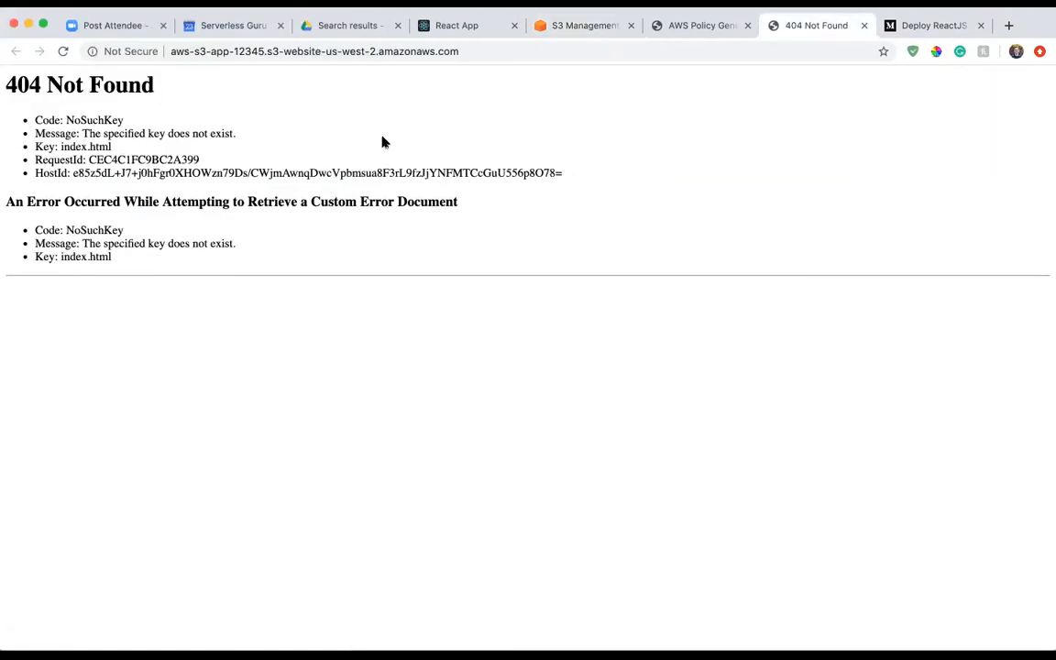
drag(161, 89, 7, 89)
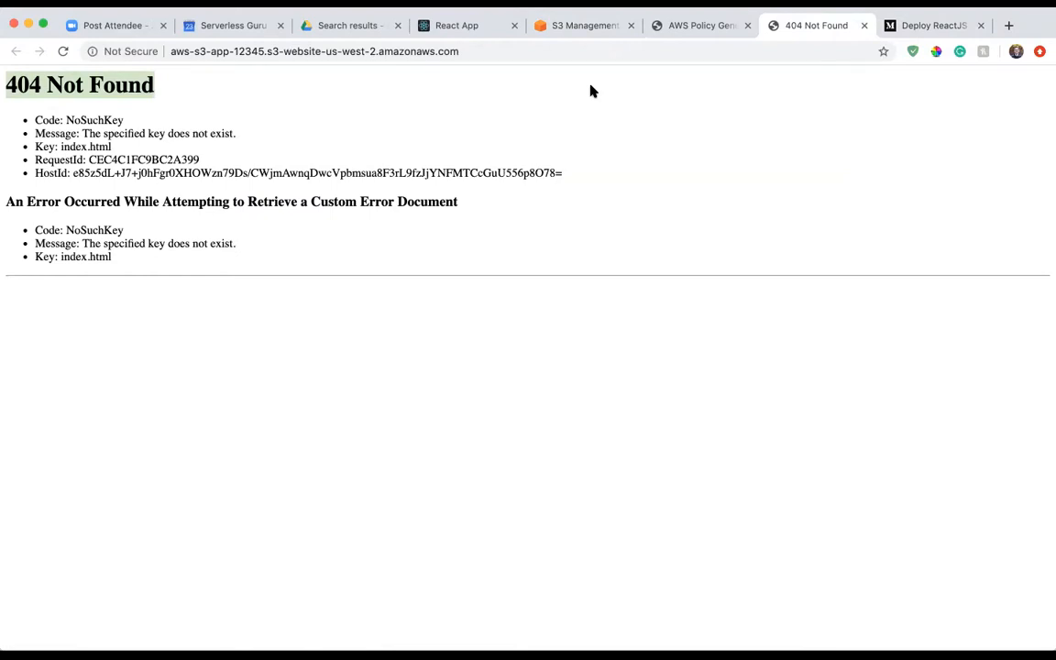
Close the website endpoint, Medium article and AWS Policy Generator tabs and return to the S3 console.
key(super+w)
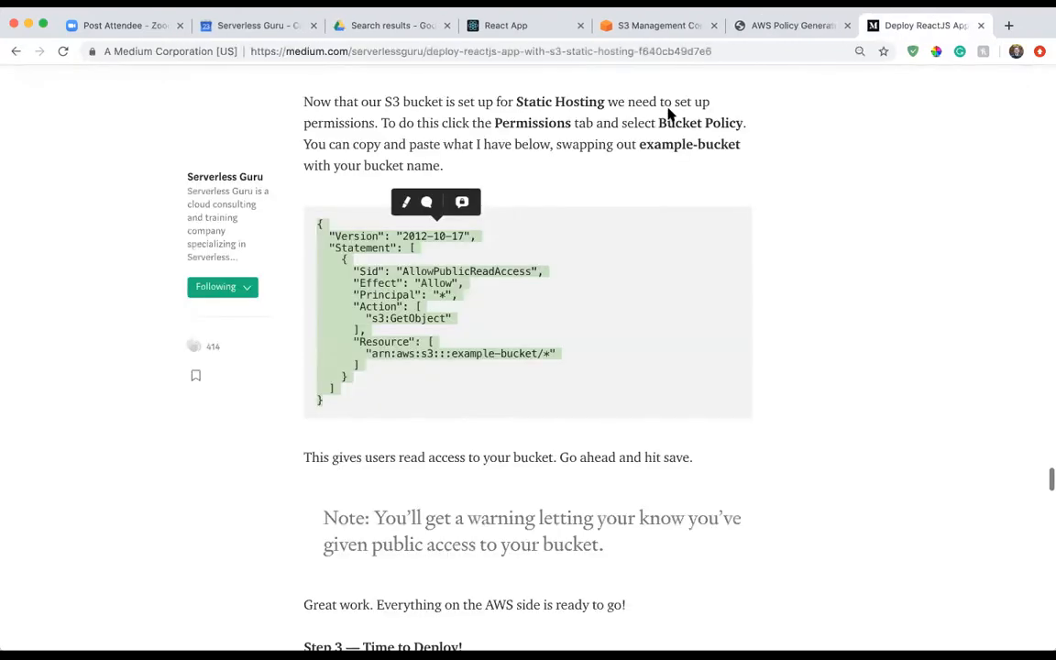
key(super+w)
key(ctrl+shift+Tab)
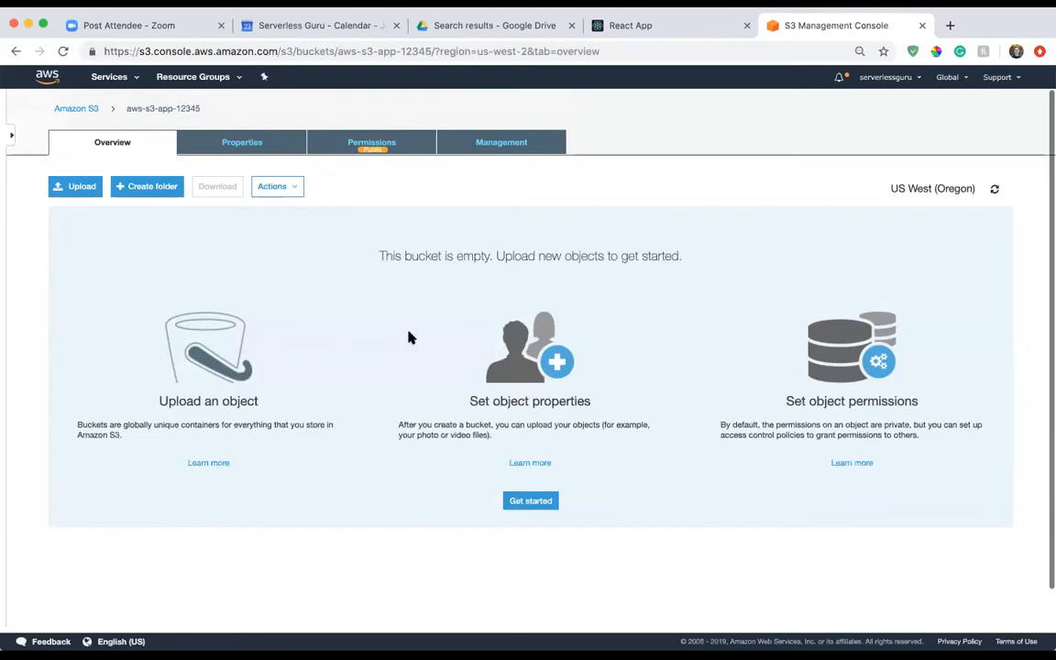
Switch to Visual Studio Code and run yarn build in the terminal for aws-s3-app.
key(super+Tab)
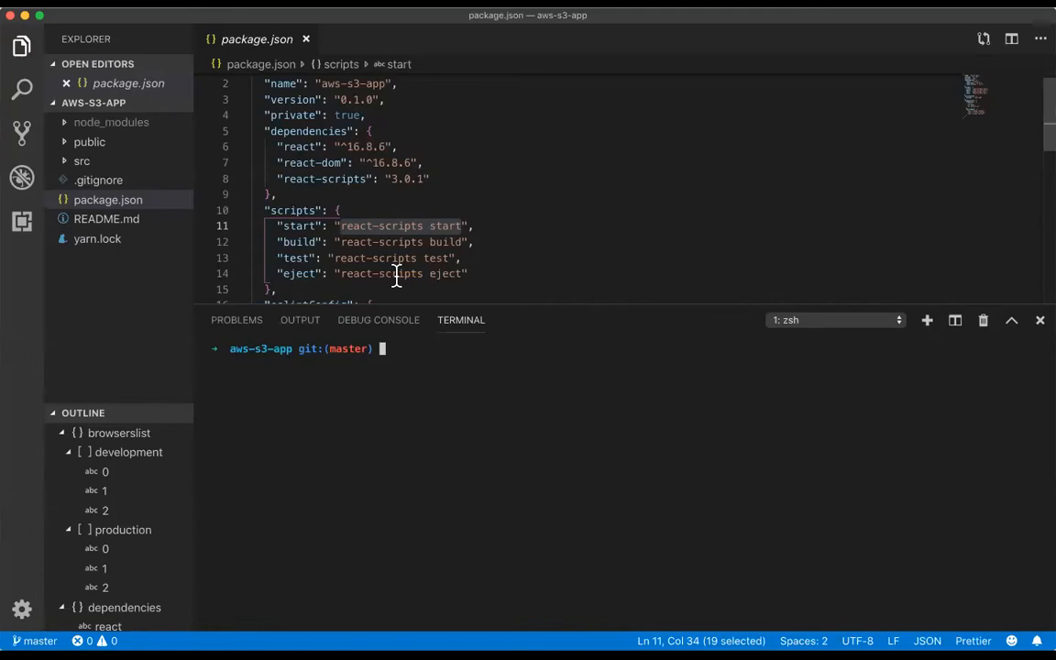
text(yarn build)
key(Return)
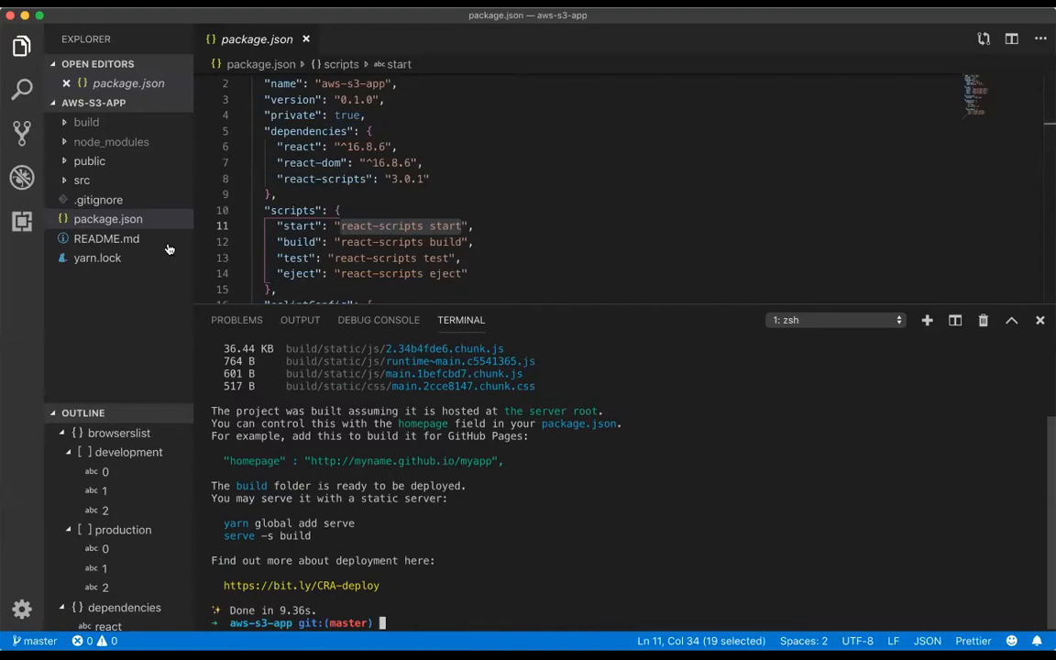
Examine the contents of the build folder, including the js and media subfolders under static, and collapse static again.
click(72, 125)
click(71, 129)
click(71, 128)
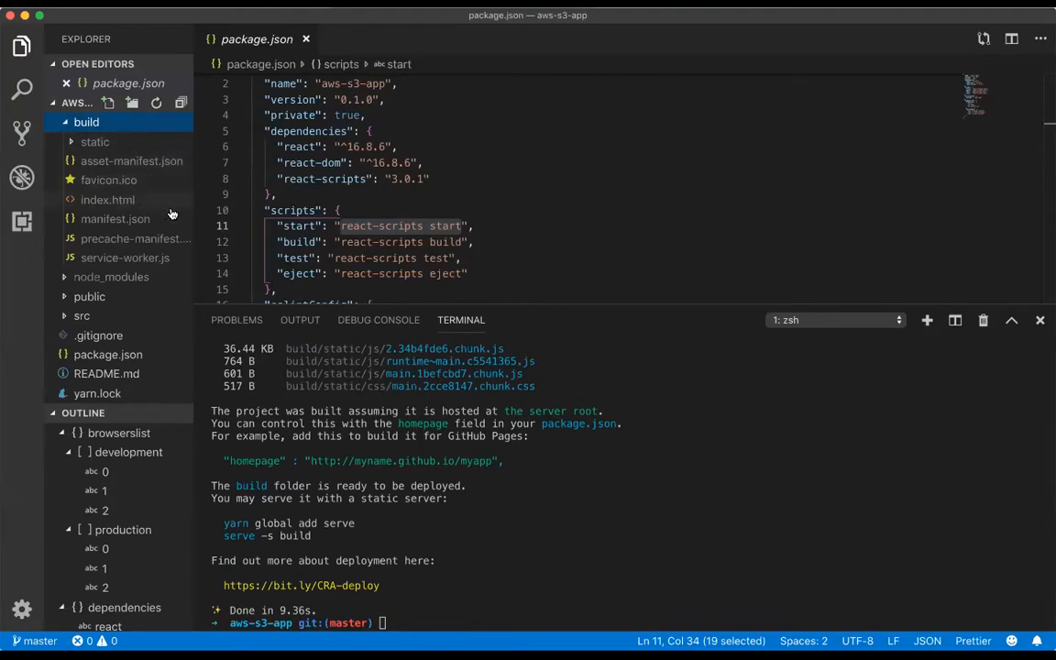
click(88, 142)
click(99, 162)
click(99, 164)
click(99, 182)
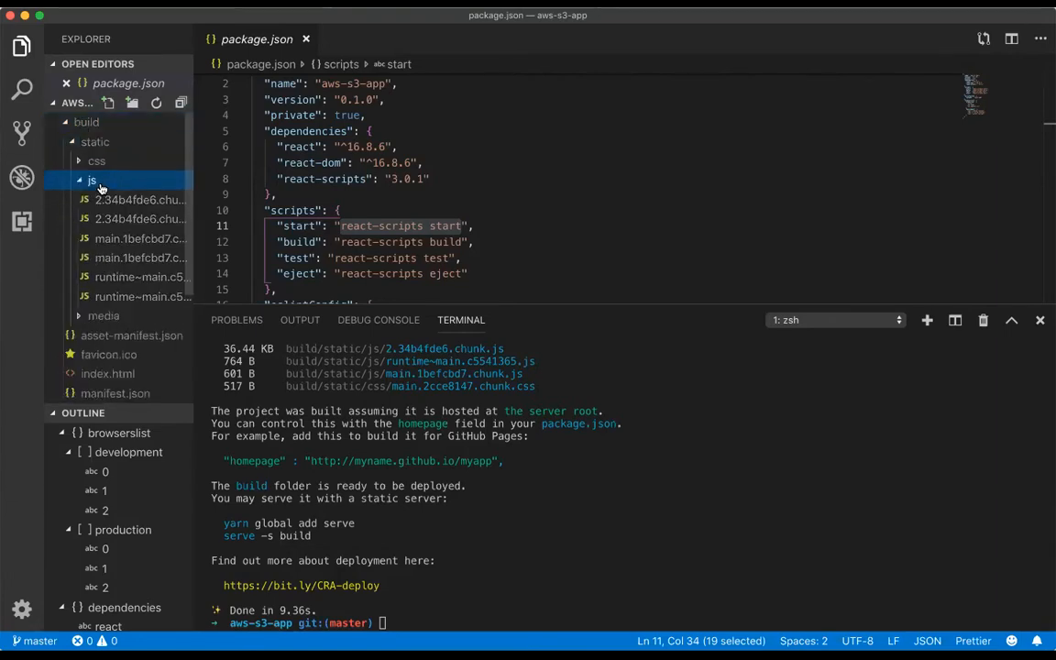
click(101, 185)
click(104, 198)
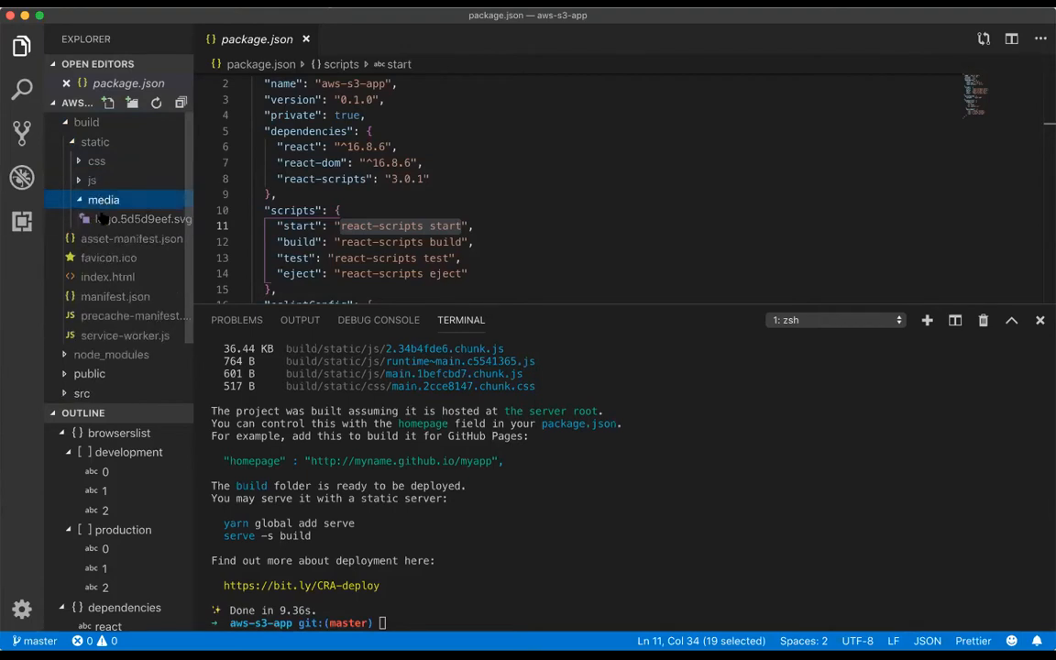
click(79, 140)
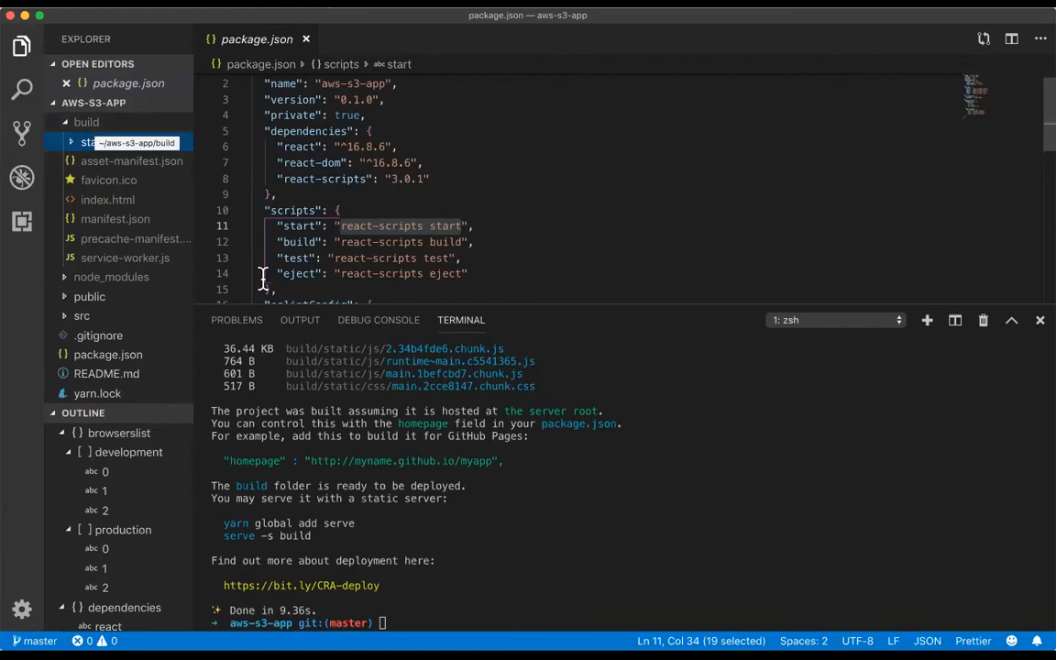
Start the development server for aws-s3-app by running yarn start in the terminal.
click(342, 448)
text(yarn s)
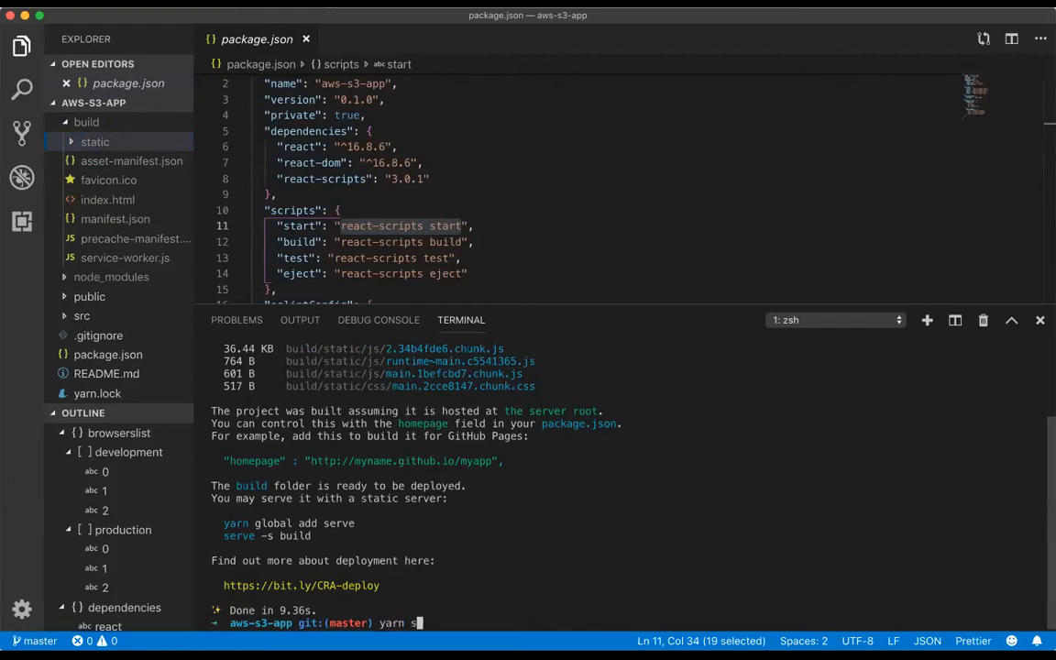
text(tart)
key(Return)
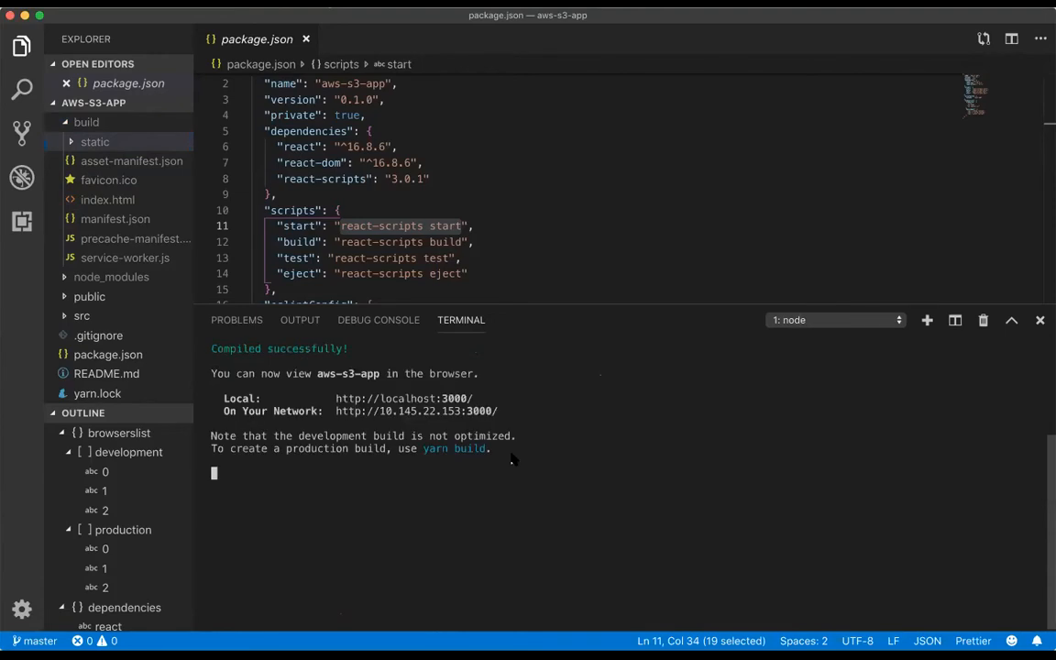
Stop the running development server and clear the terminal.
key(ctrl+c)
key(Return)
text(clear)
key(Return)
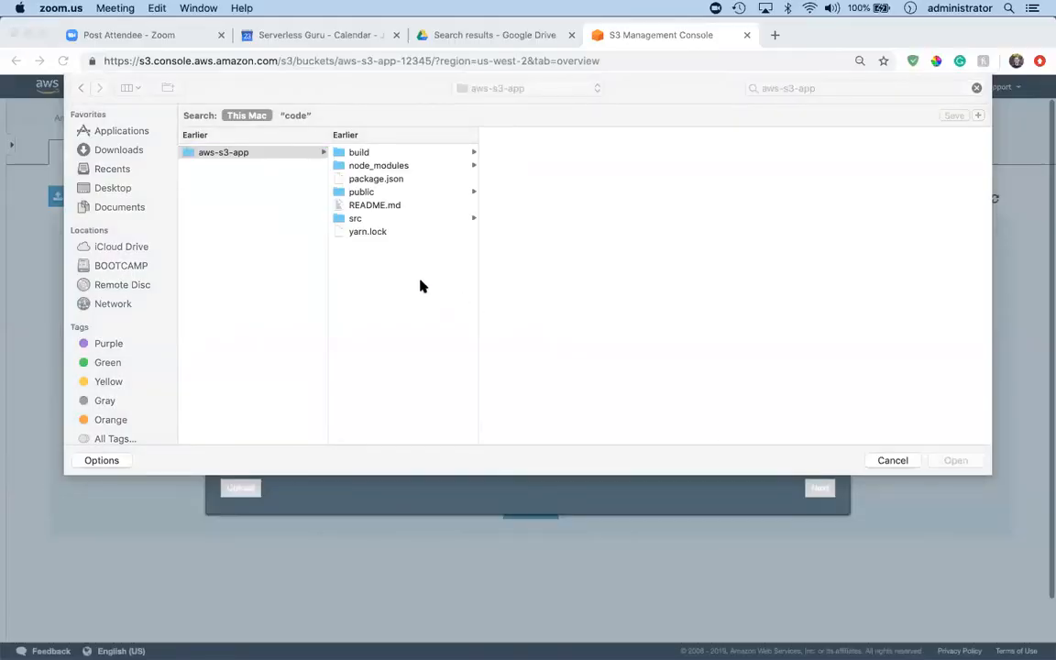
Return to the S3 upload in Chrome and add all files from asset-manifest.json to service-worker.js in the aws-s3-app build folder, leaving out static.
click(420, 286)
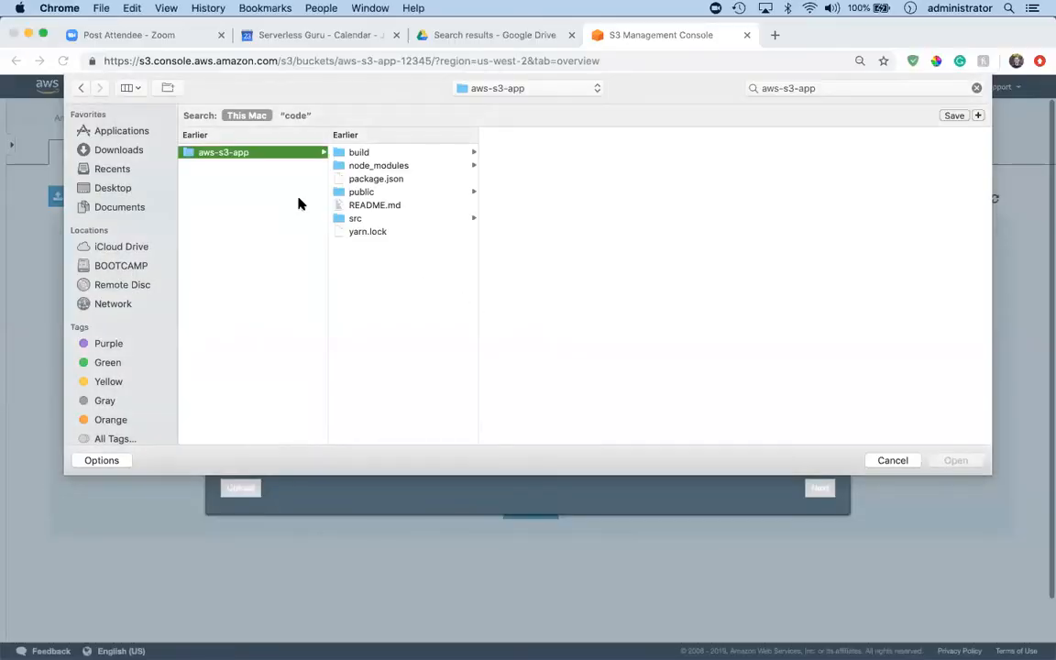
click(371, 154)
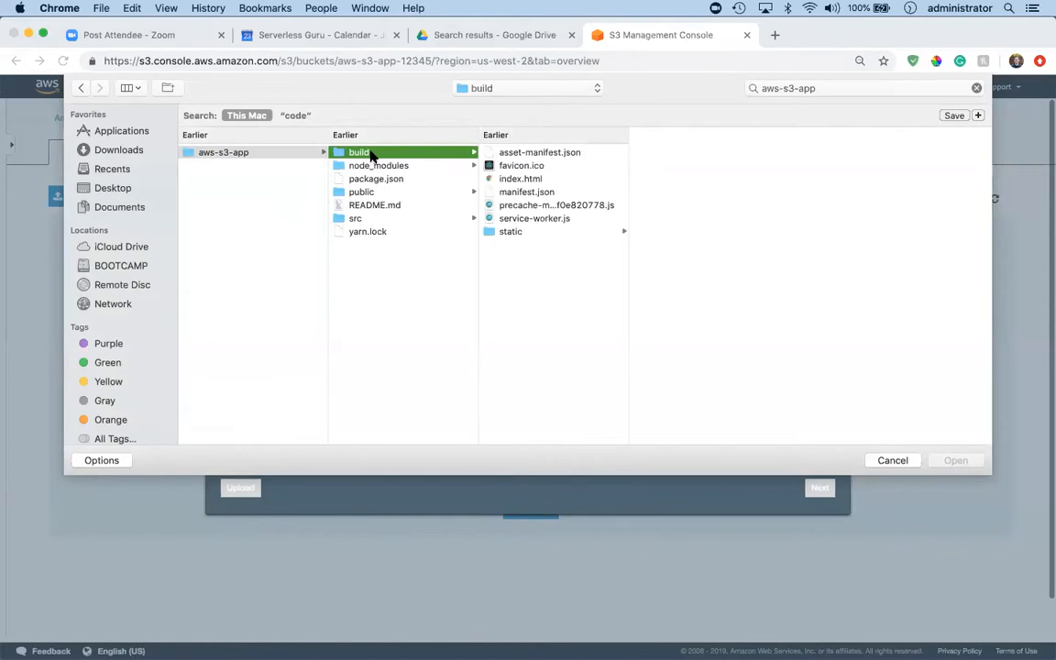
click(534, 180)
click(532, 152)
shift+click(527, 220)
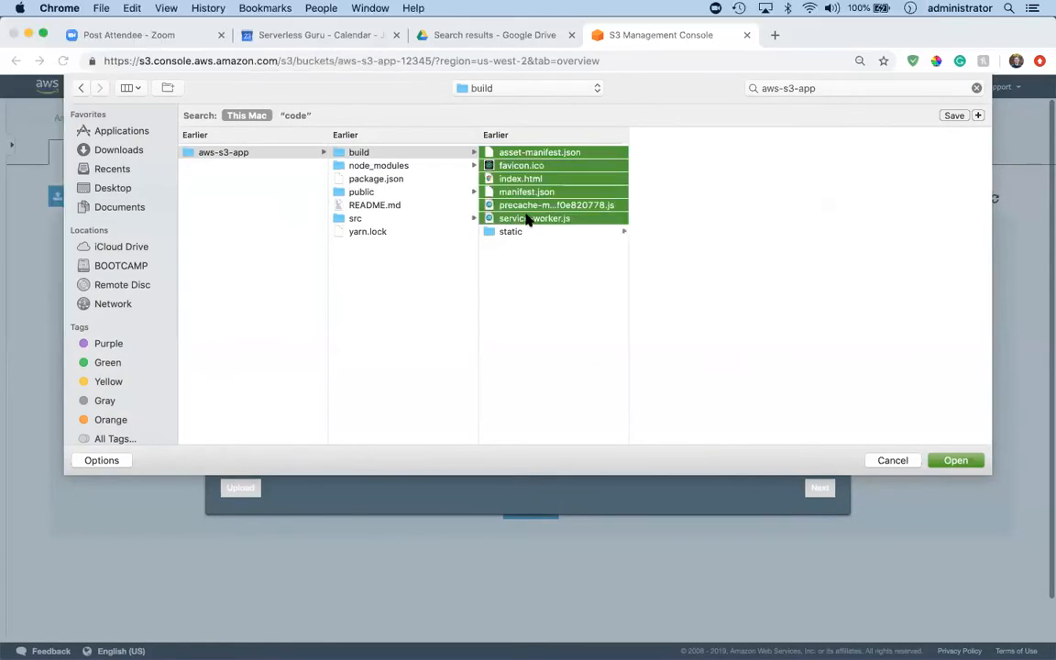
click(968, 461)
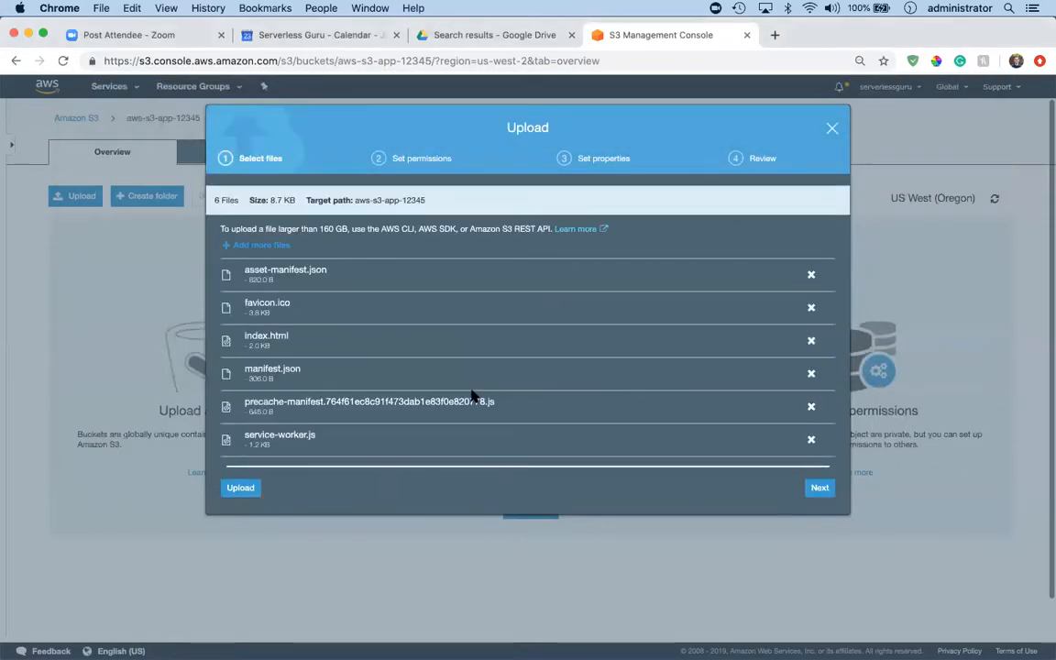
Grant public read access to the selected files, keep the default properties, and upload them to the root of aws-s3-app-12345.
click(820, 488)
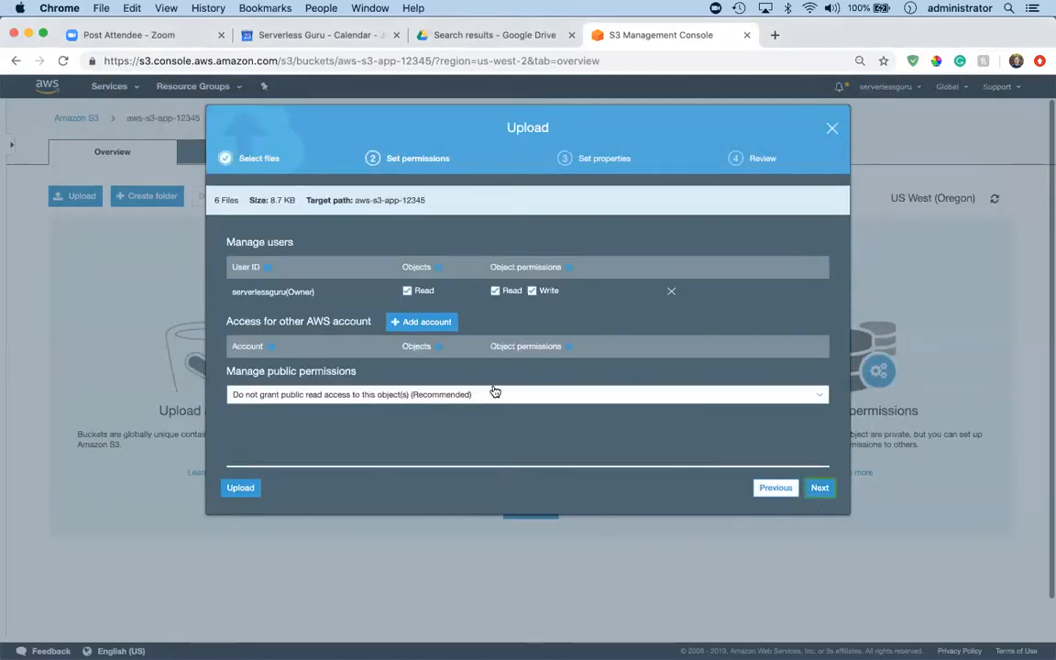
click(400, 394)
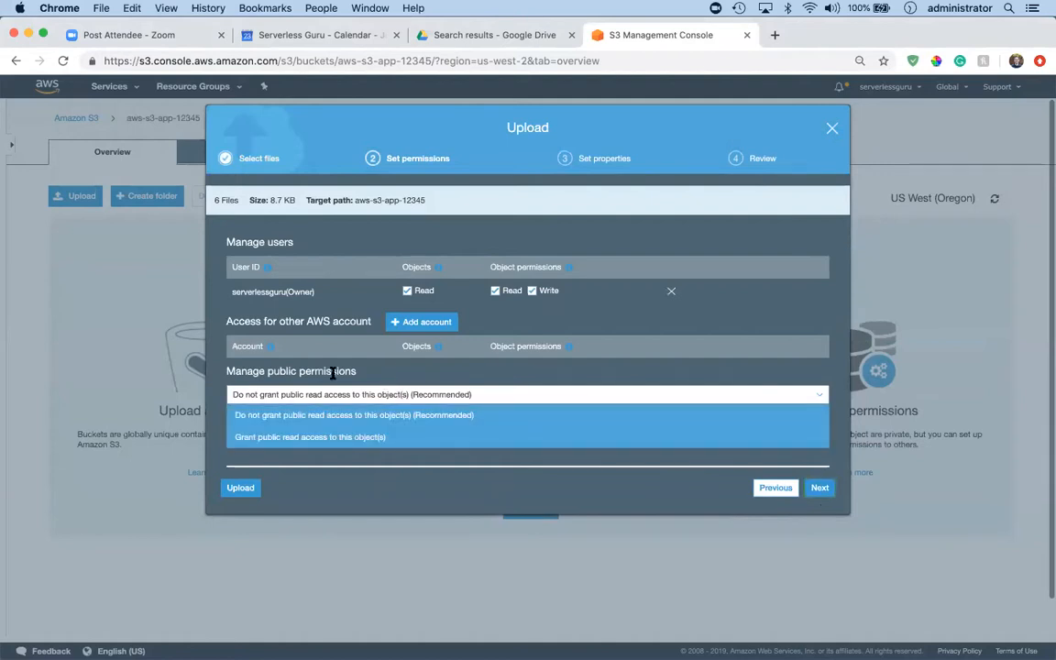
click(365, 436)
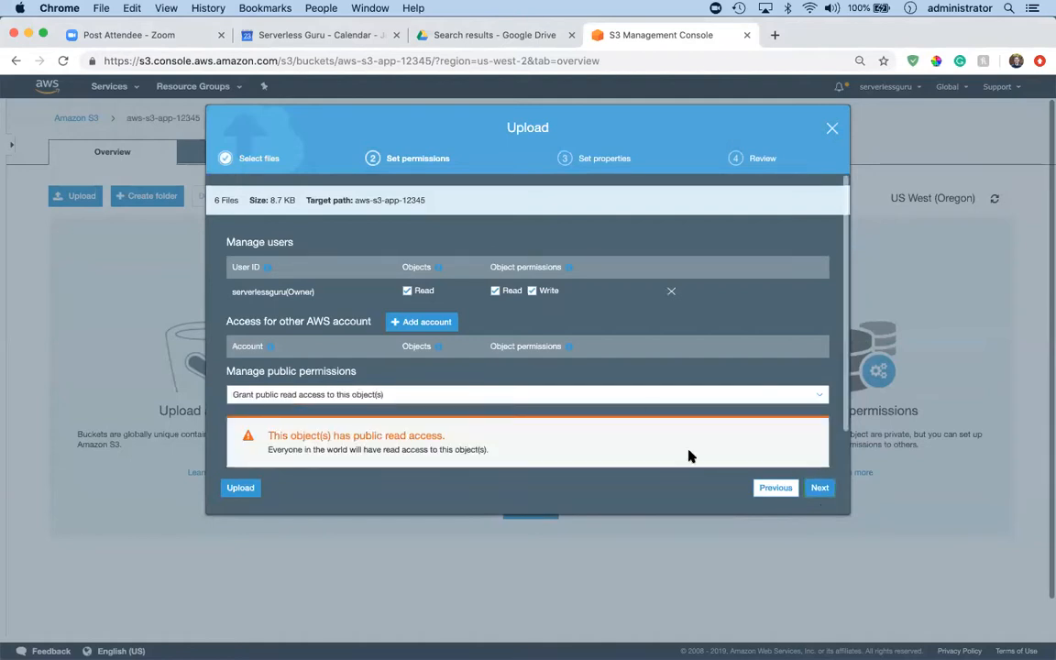
click(820, 487)
click(821, 488)
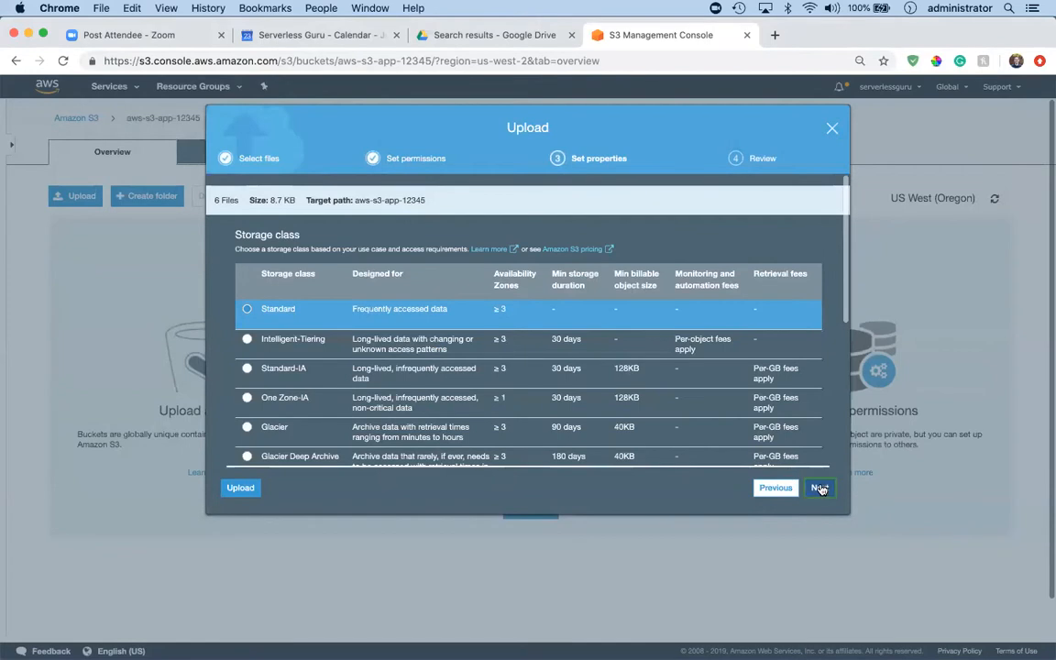
click(815, 488)
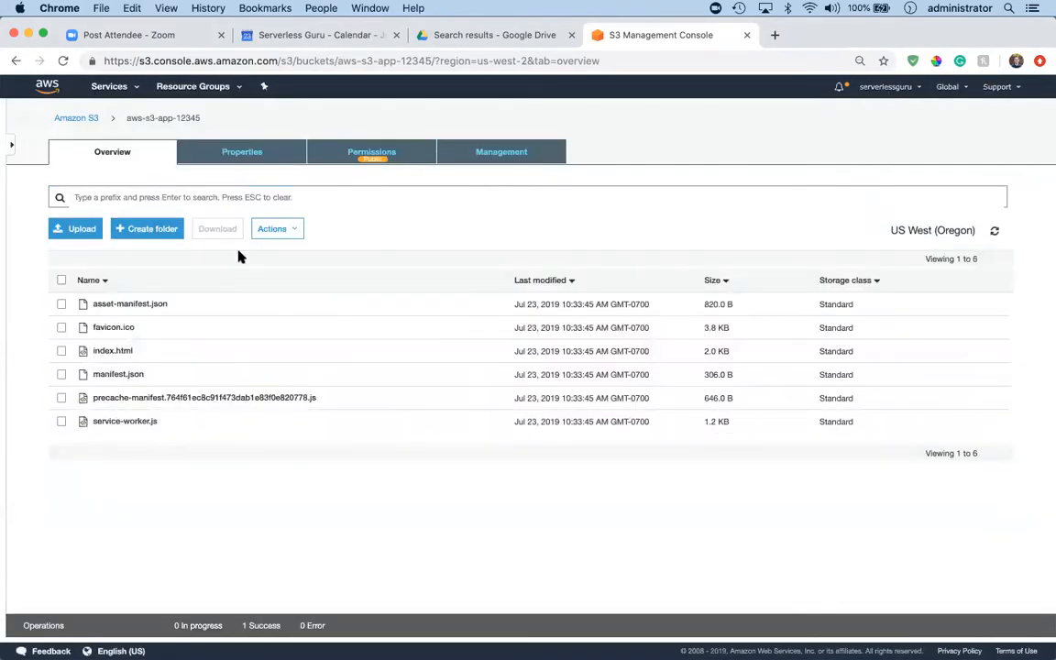
Create a folder named static in the aws-s3-app-12345 bucket, using the bucket's encryption settings.
click(144, 229)
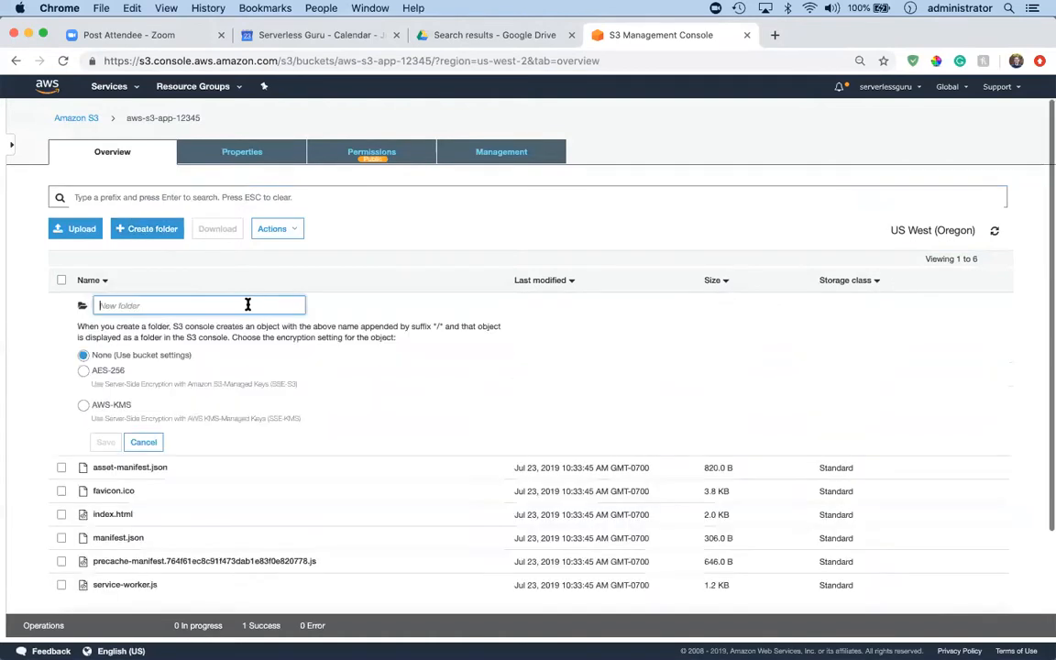
text(static)
click(105, 442)
Open the static folder and create a subfolder named js in it.
click(105, 303)
click(142, 236)
text(i)
text(s)
click(107, 441)
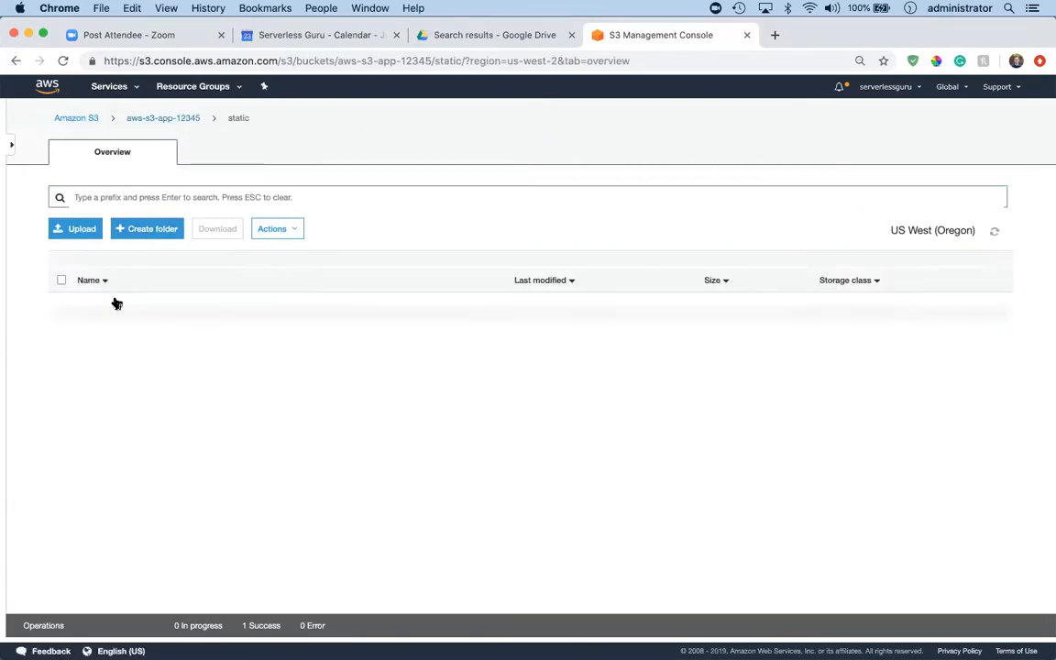
Create two more subfolders named css and media inside the static folder.
click(138, 230)
text(c)
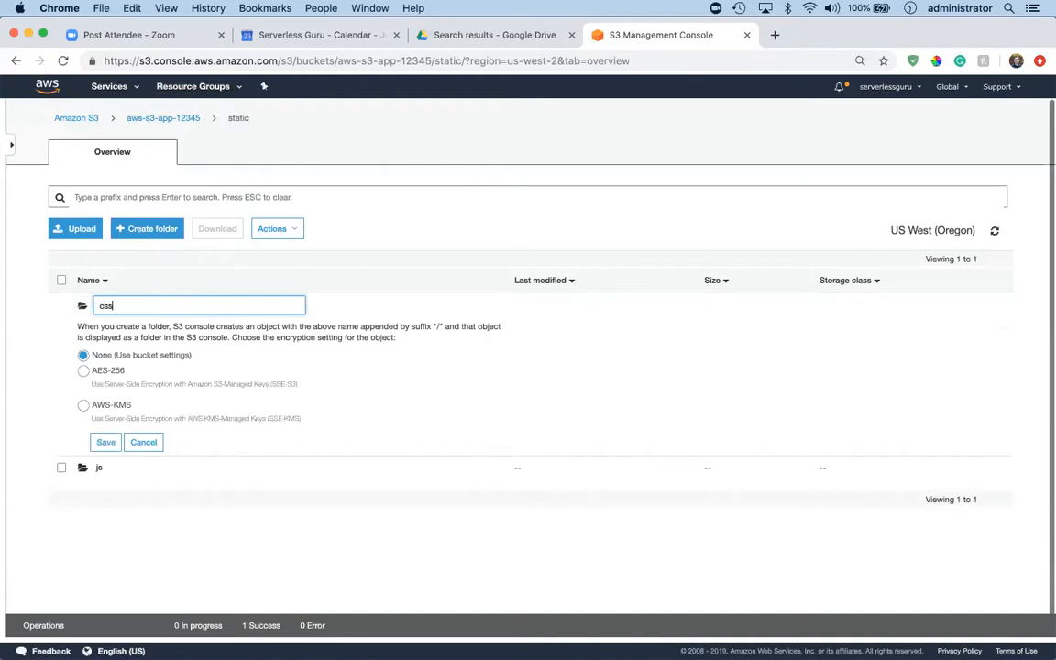
text(ss)
key(Return)
click(173, 233)
text(media)
key(Return)
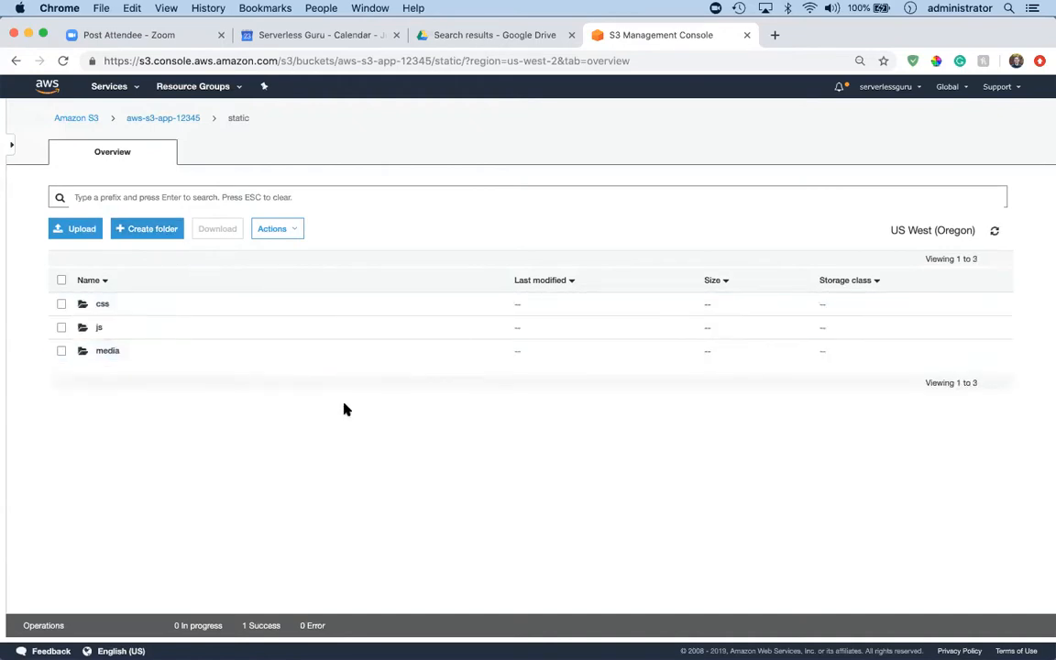
key(ctrl+Up)
key(ctrl+Down)
key(ctrl+Right)
key(ctrl+Left)
key(ctrl+Up)
key(ctrl+Right)
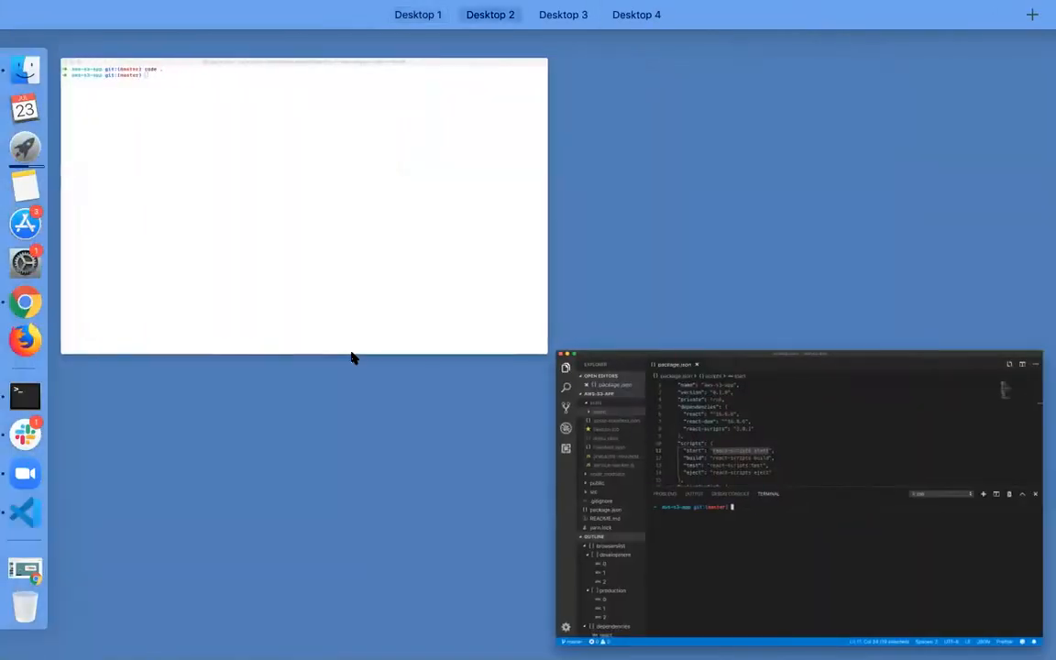
key(ctrl+Right)
key(ctrl+Right)
key(ctrl+Left)
key(ctrl+Left)
key(ctrl+Left)
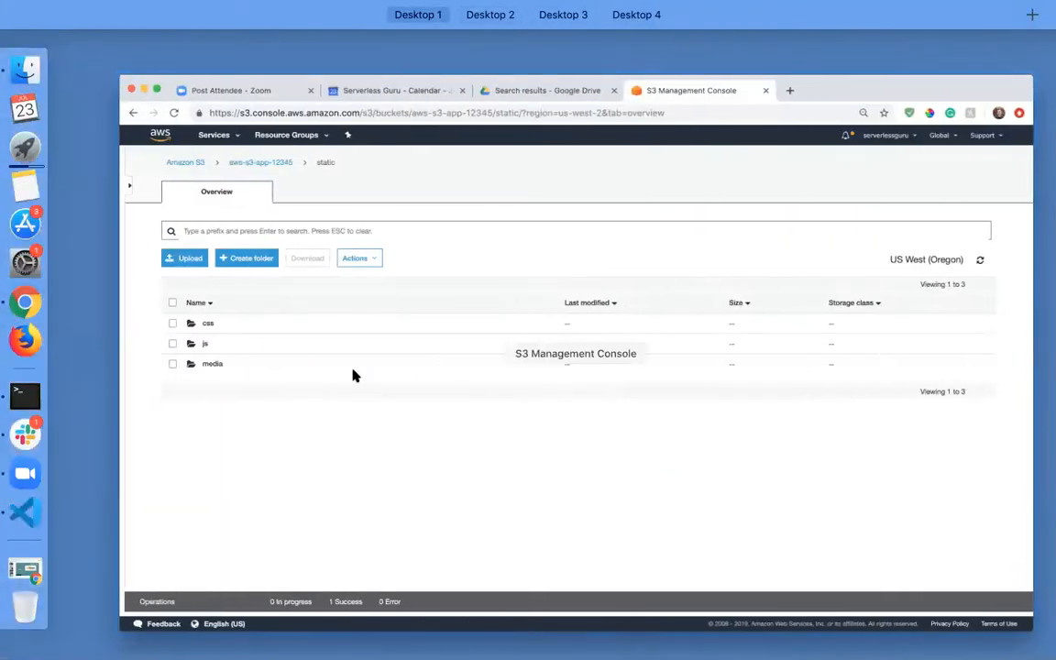
key(Escape)
Start an upload in the bucket's css folder and add both main.2cce8147.chunk files from the local build/static/css folder.
click(108, 309)
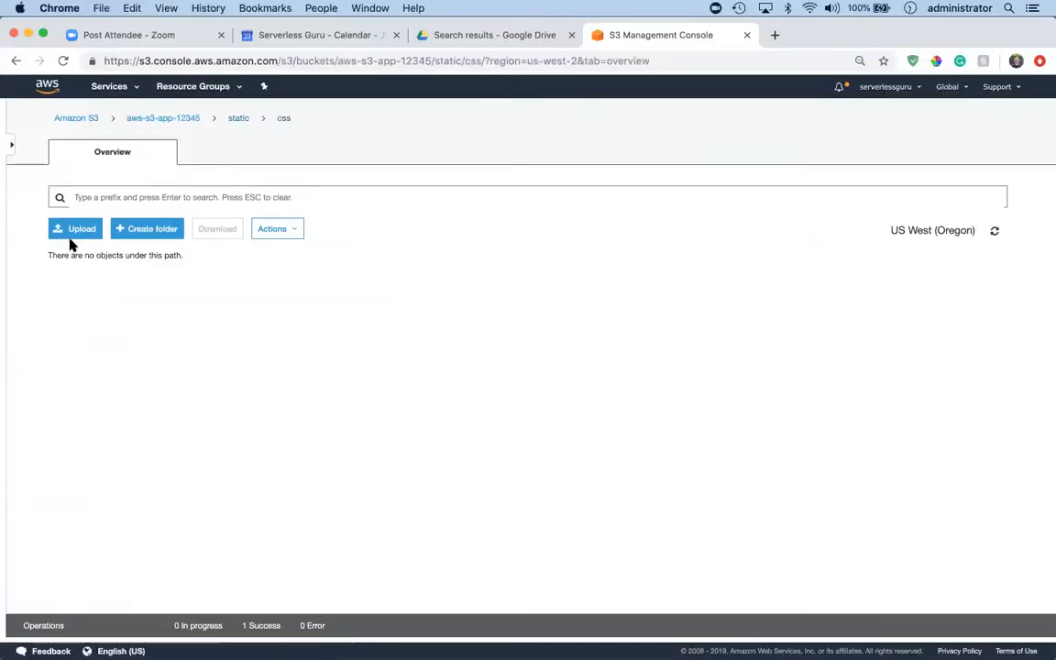
click(77, 229)
click(489, 392)
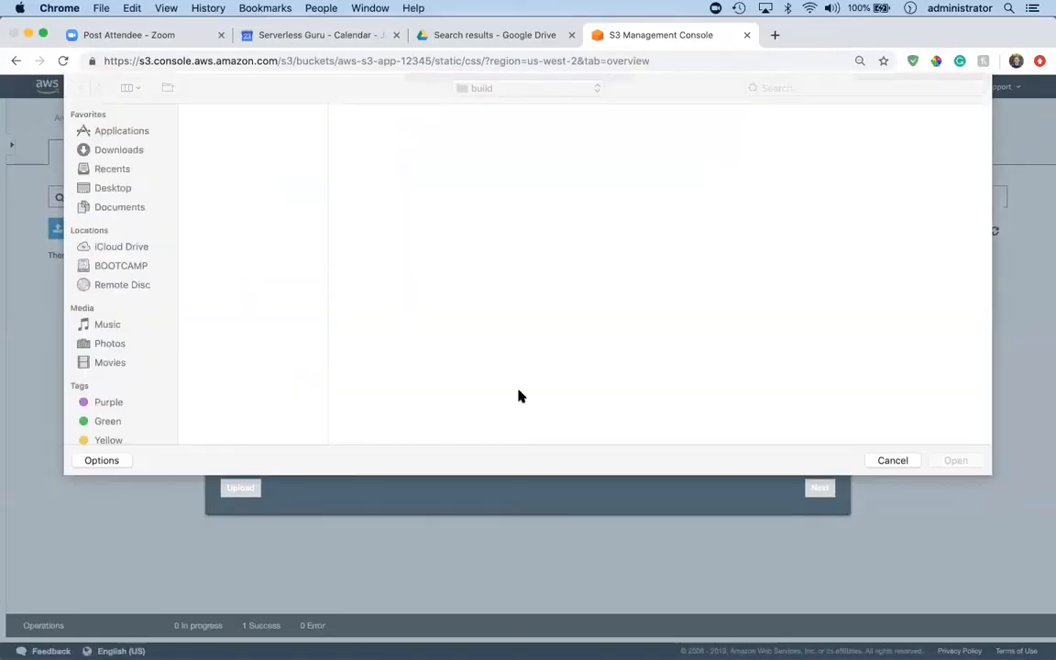
click(234, 209)
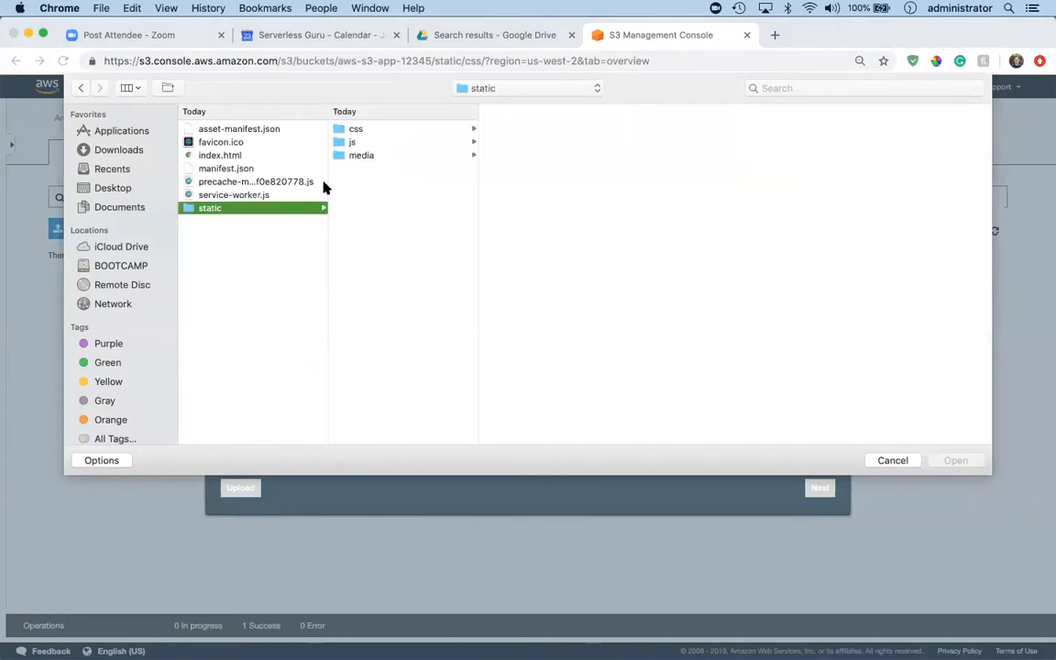
click(370, 131)
click(514, 133)
shift+click(527, 143)
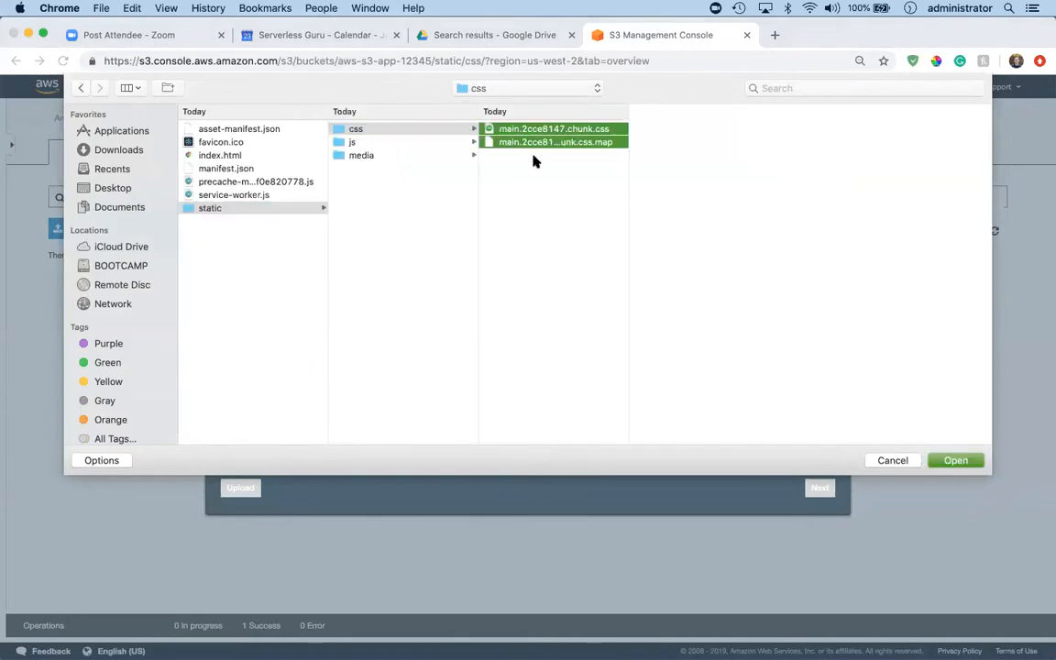
click(974, 461)
Grant public read access to the two CSS files, keep the default properties, and upload them to static/css.
click(820, 487)
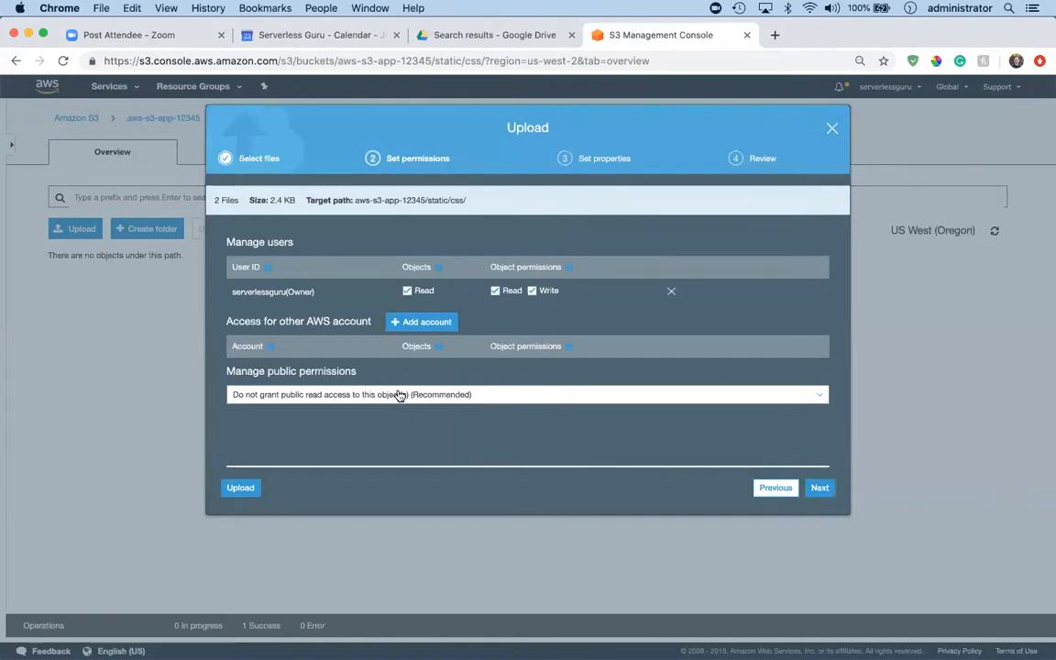
click(399, 394)
click(384, 434)
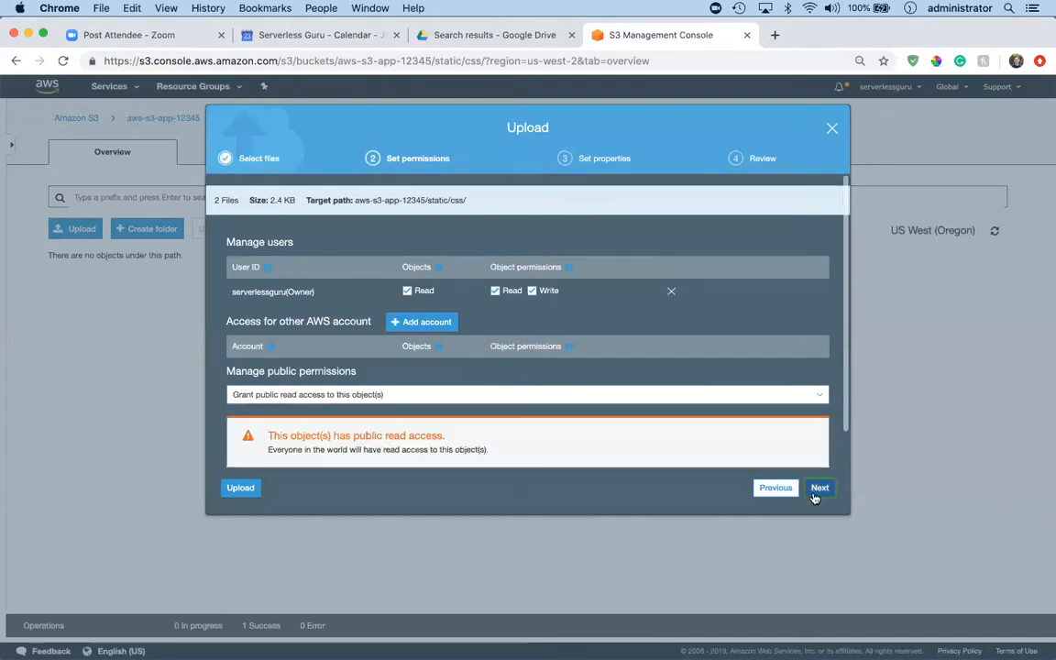
click(817, 493)
click(819, 490)
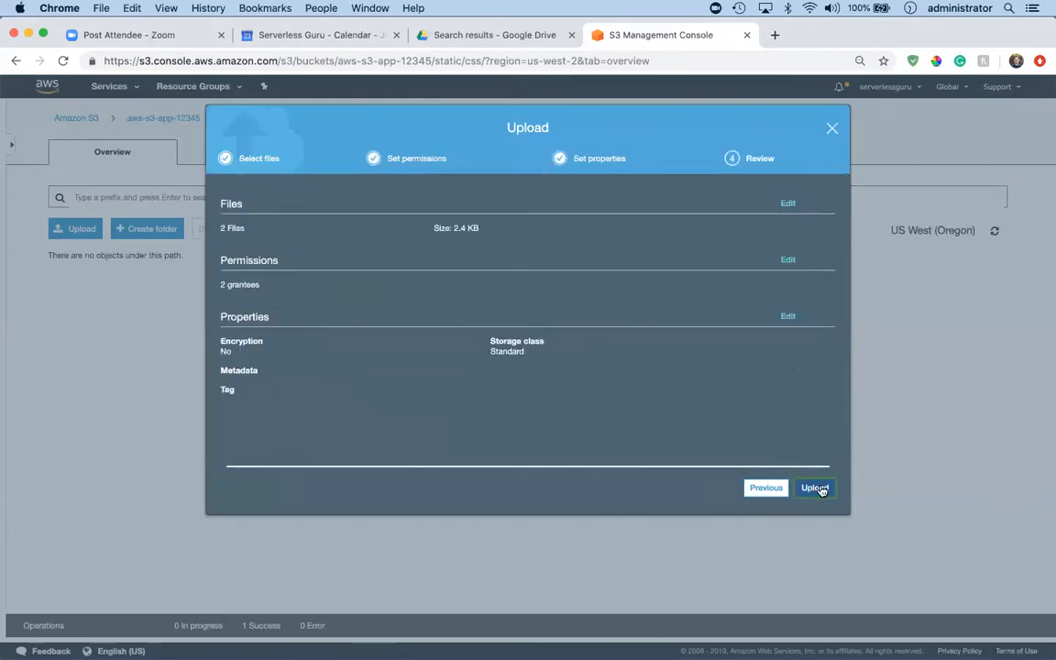
click(816, 488)
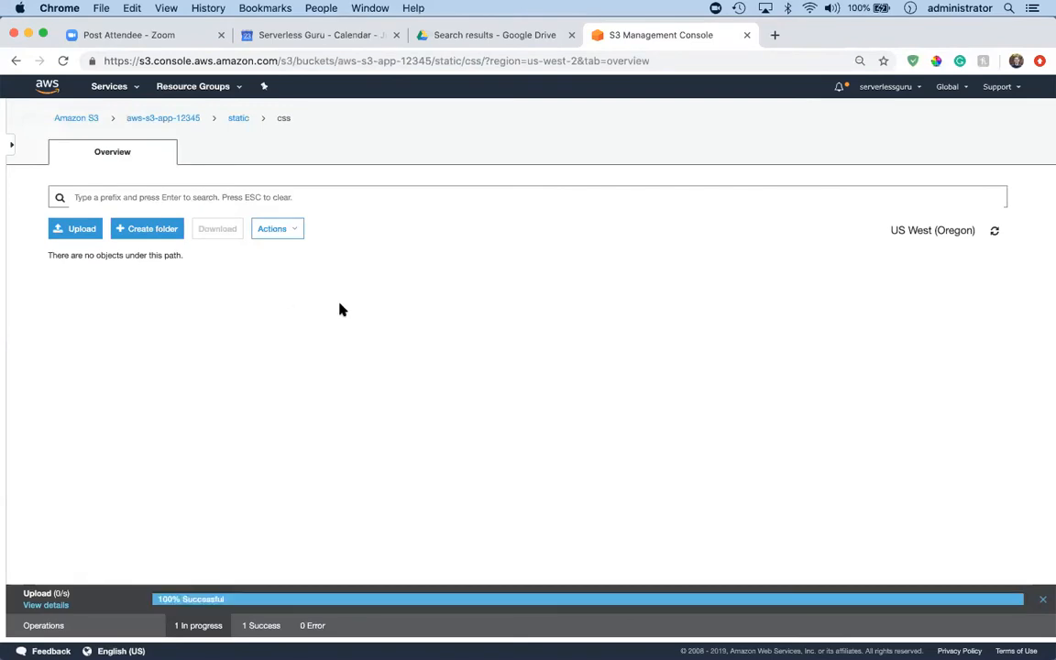
Start an upload in the bucket's static/js folder and add all six files from the local build/static/js folder.
click(236, 118)
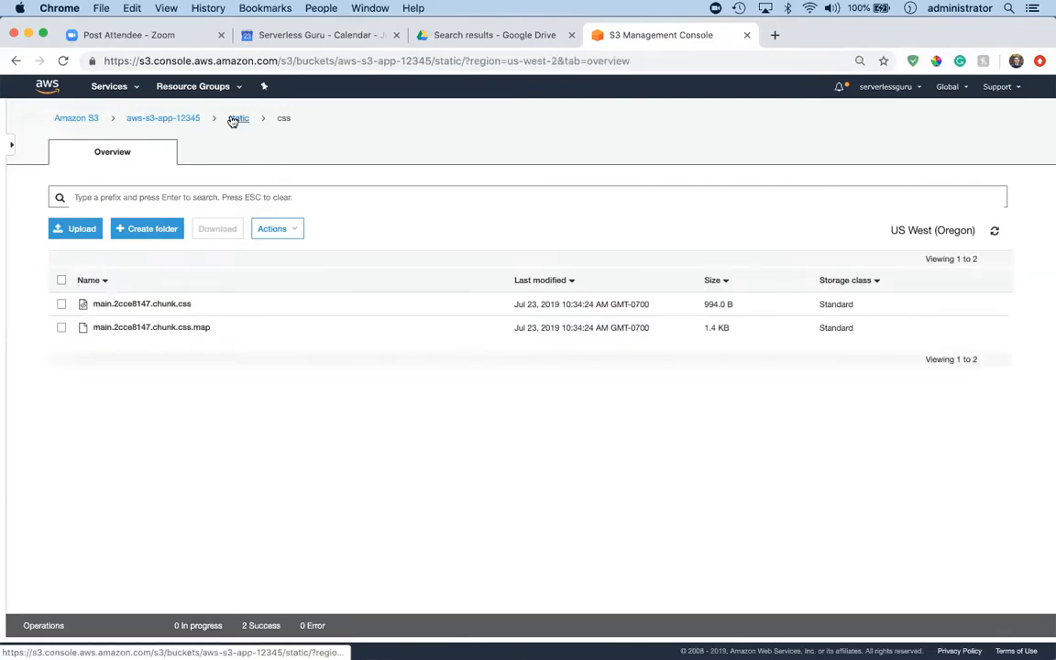
click(101, 327)
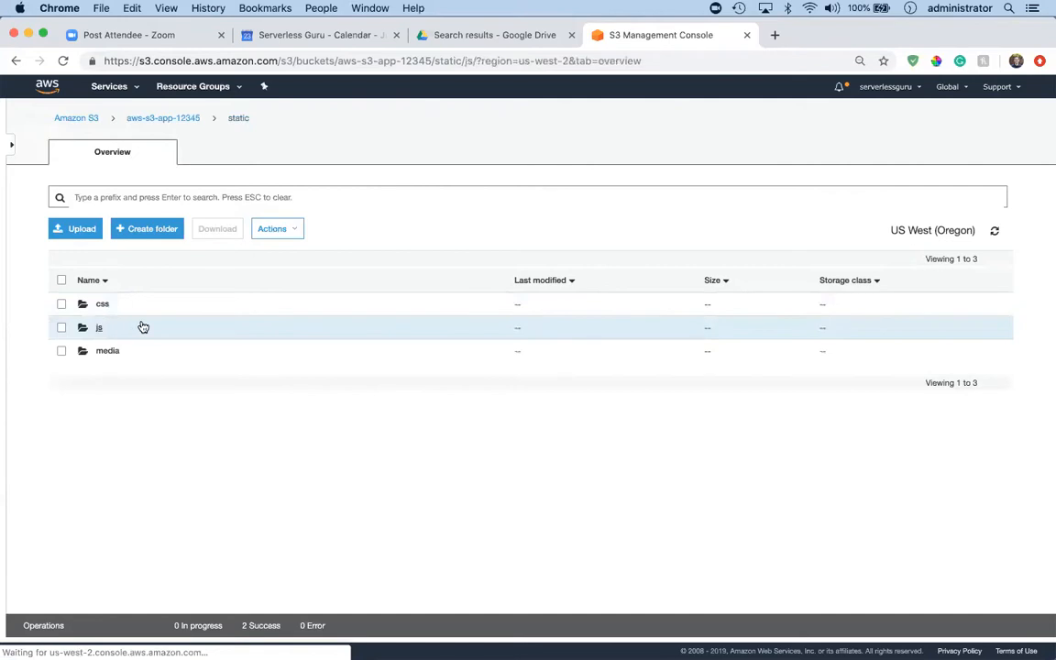
click(85, 231)
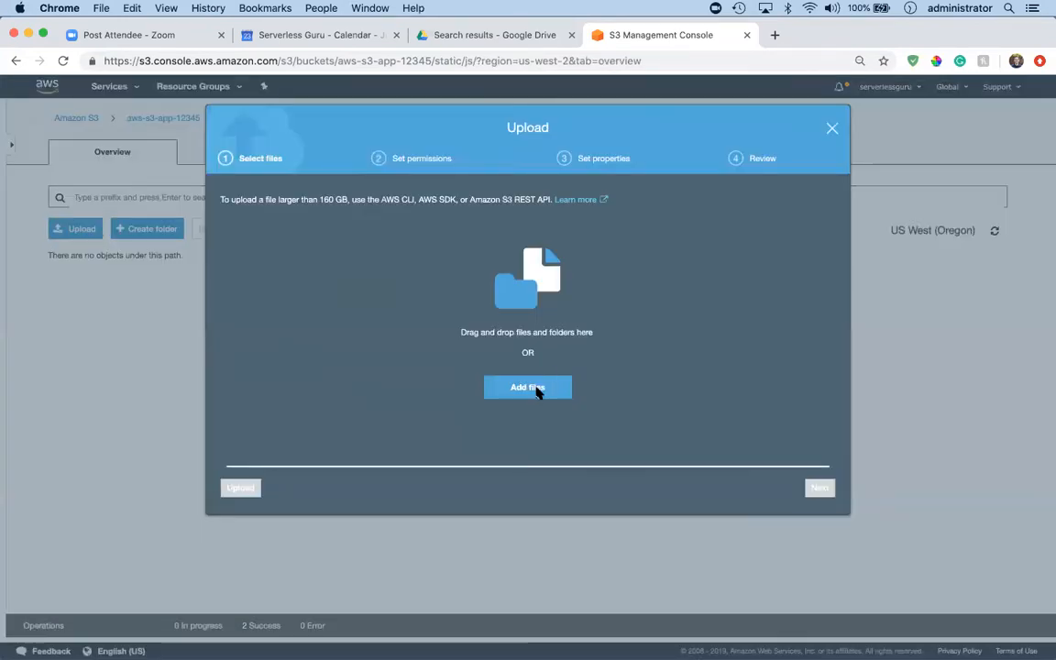
click(541, 387)
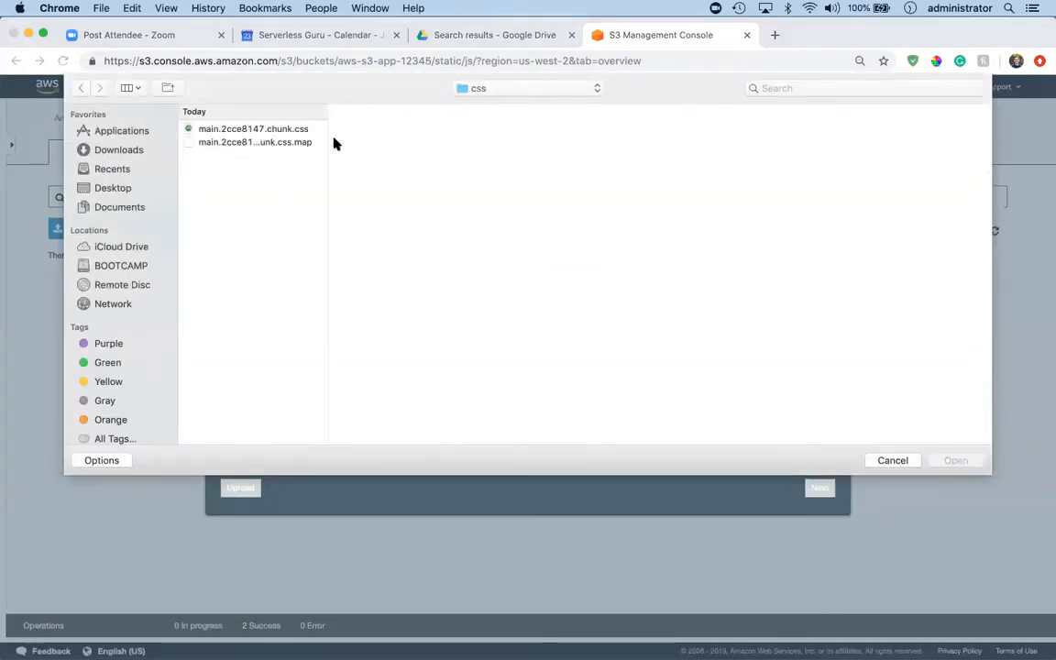
click(503, 91)
click(495, 106)
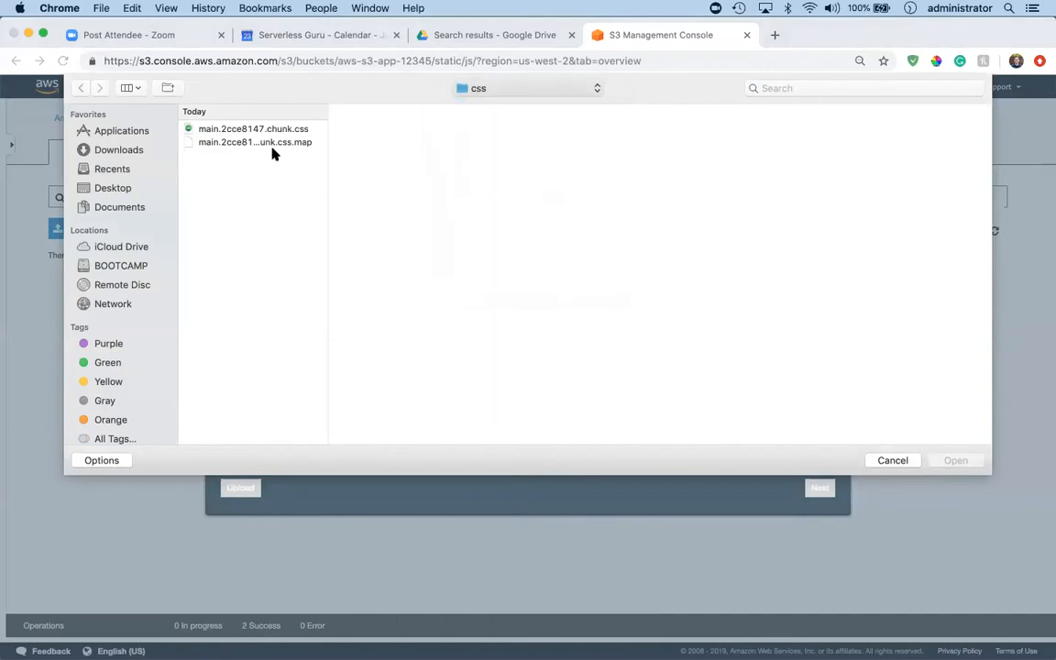
click(867, 142)
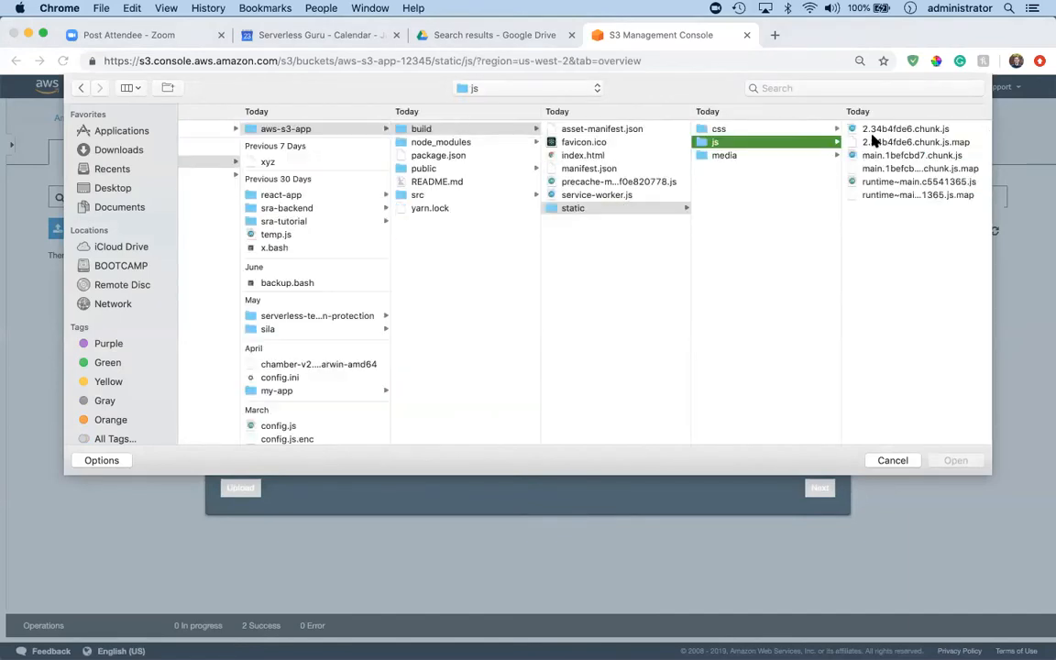
click(894, 130)
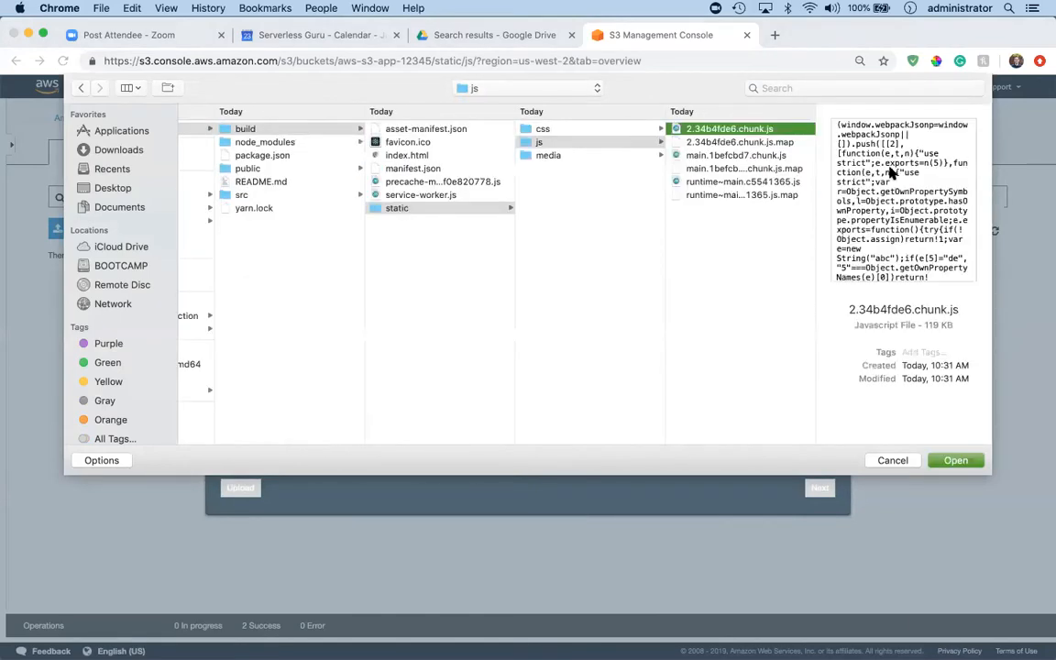
shift+click(734, 194)
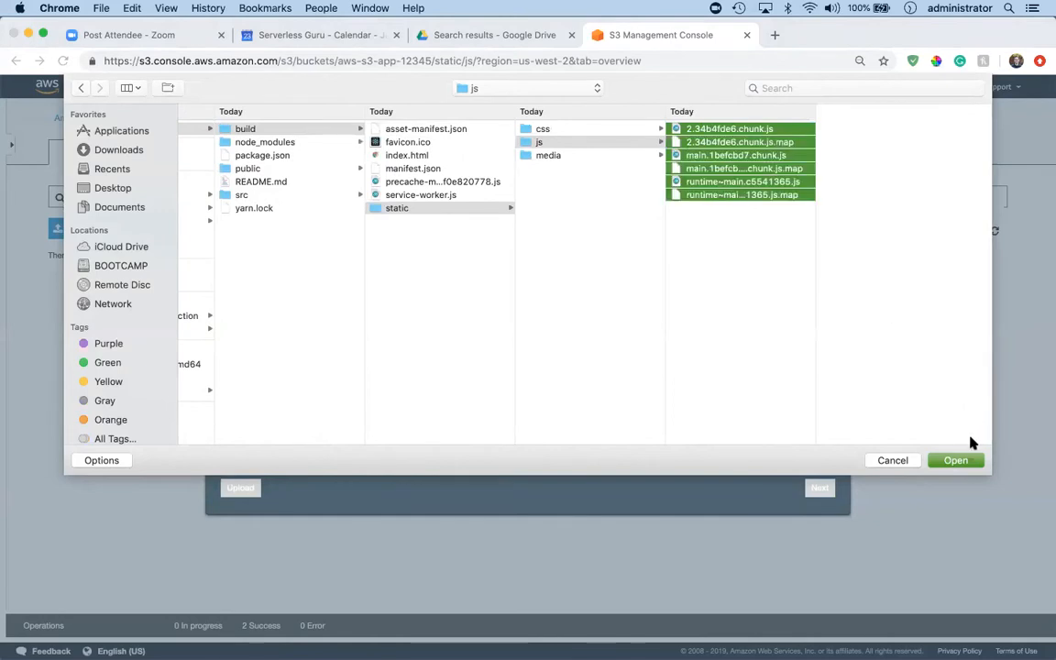
click(935, 458)
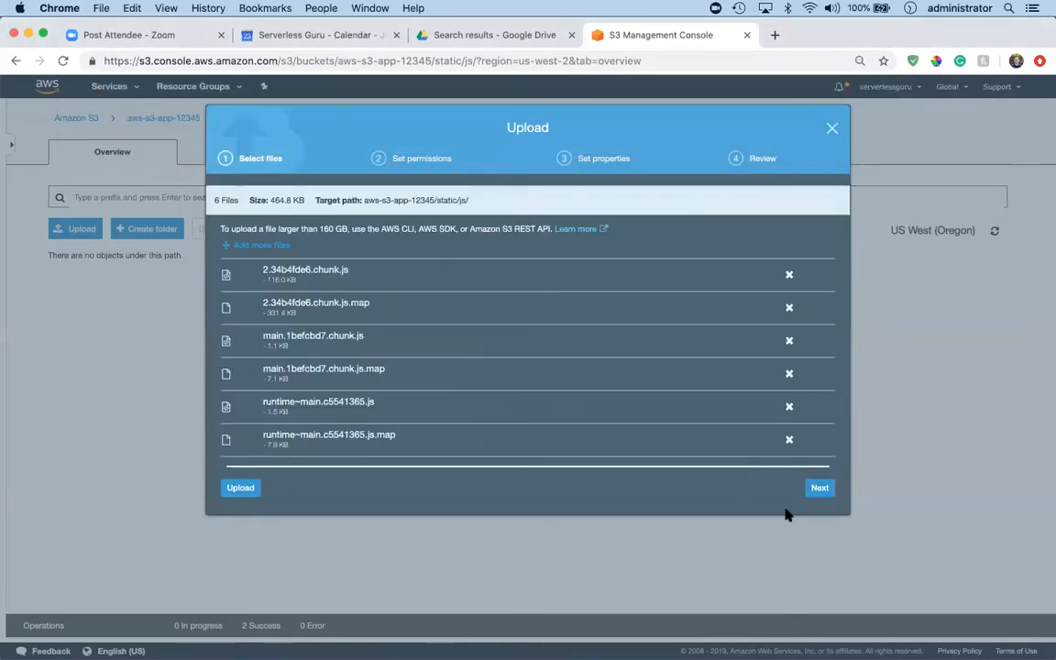
Grant public read access to the six JS files, keep the default properties, and upload them to static/js.
click(820, 487)
click(354, 396)
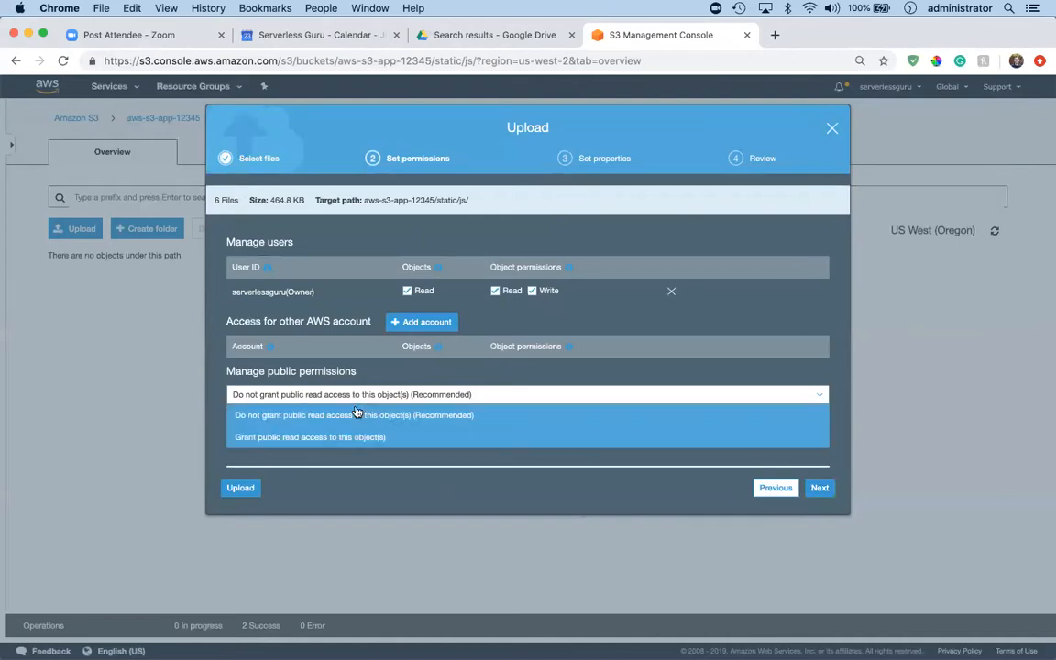
click(317, 437)
click(821, 492)
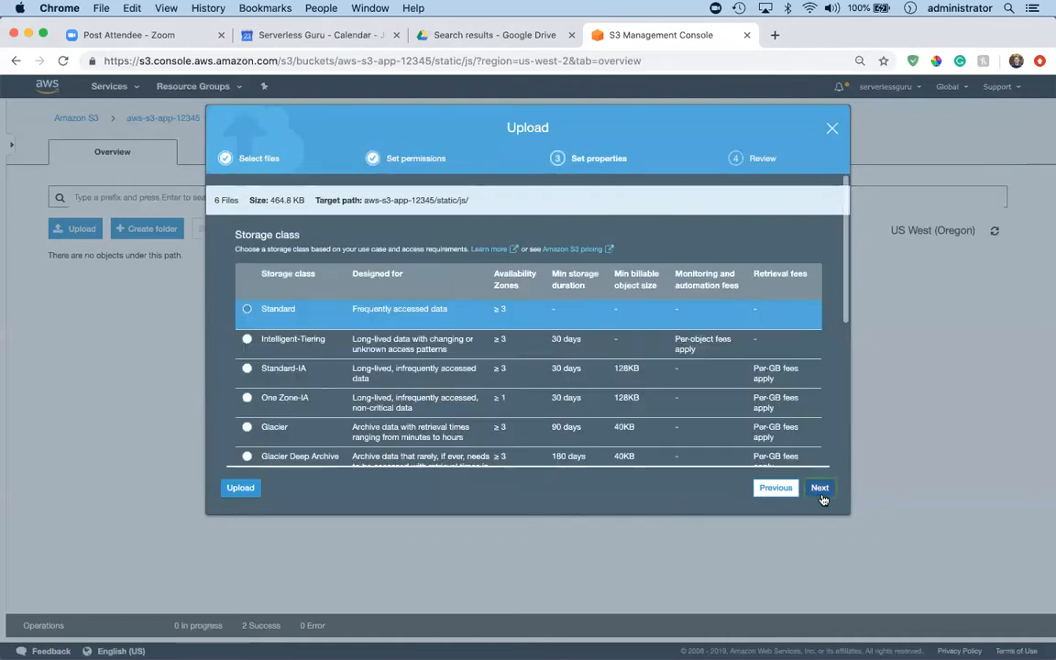
click(820, 489)
click(821, 489)
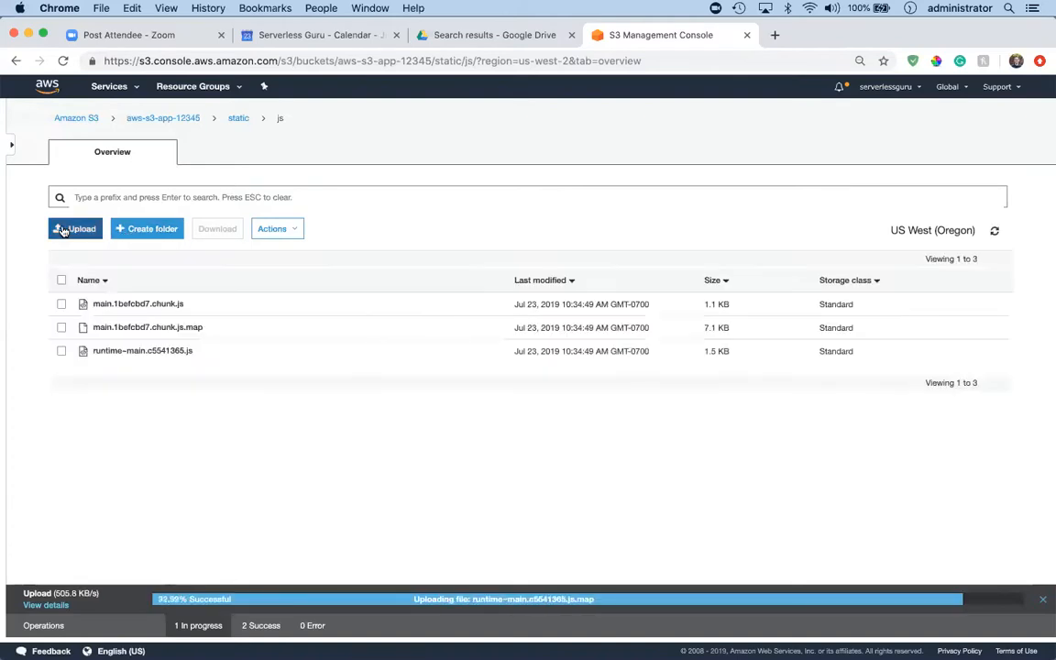
Start an upload in the bucket's static/media folder and add logo.5d5d9eef.svg from the local build/static/media folder.
click(231, 123)
click(105, 352)
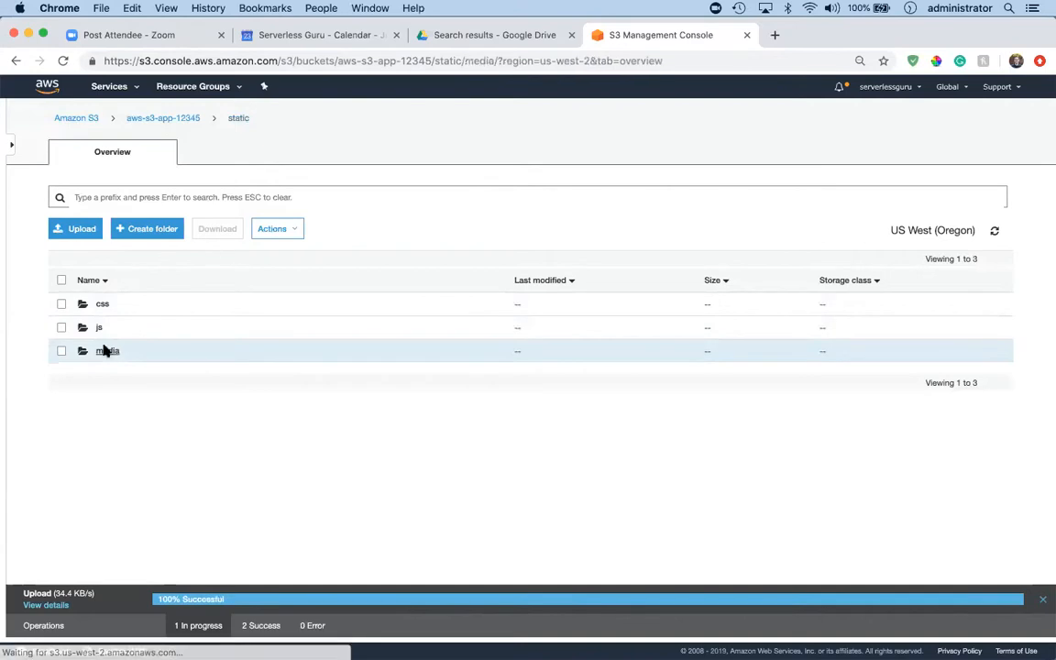
click(82, 228)
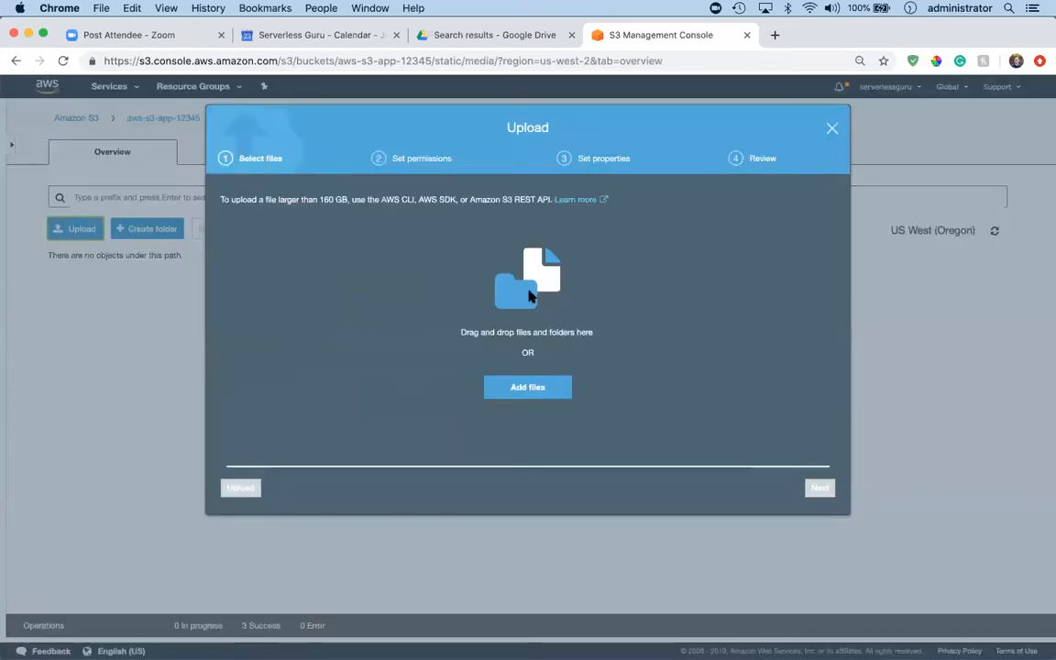
click(544, 385)
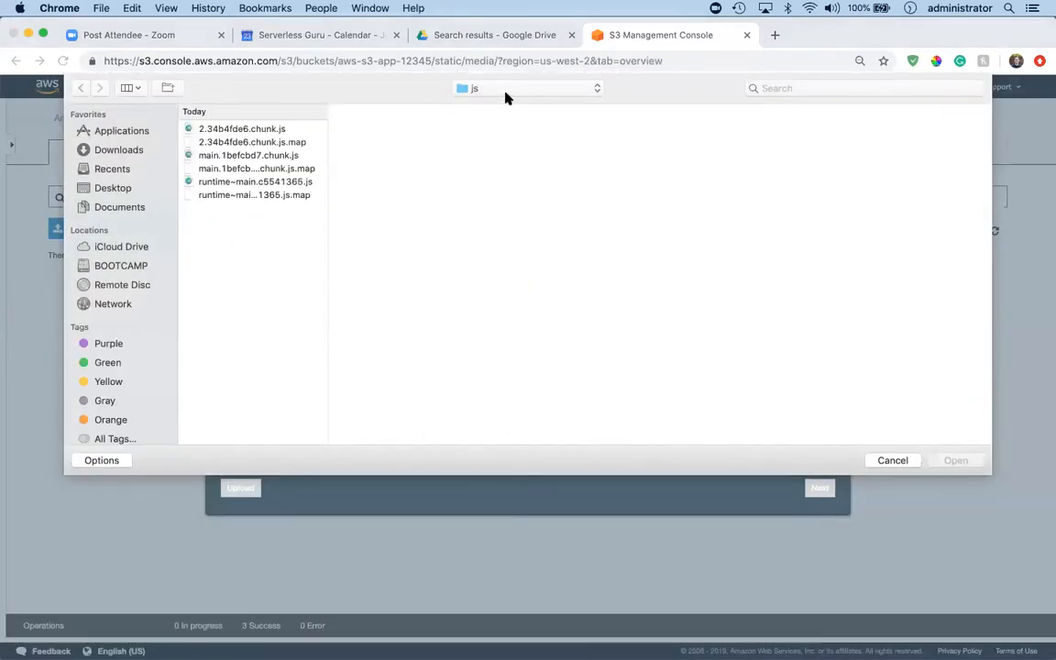
click(505, 92)
click(505, 105)
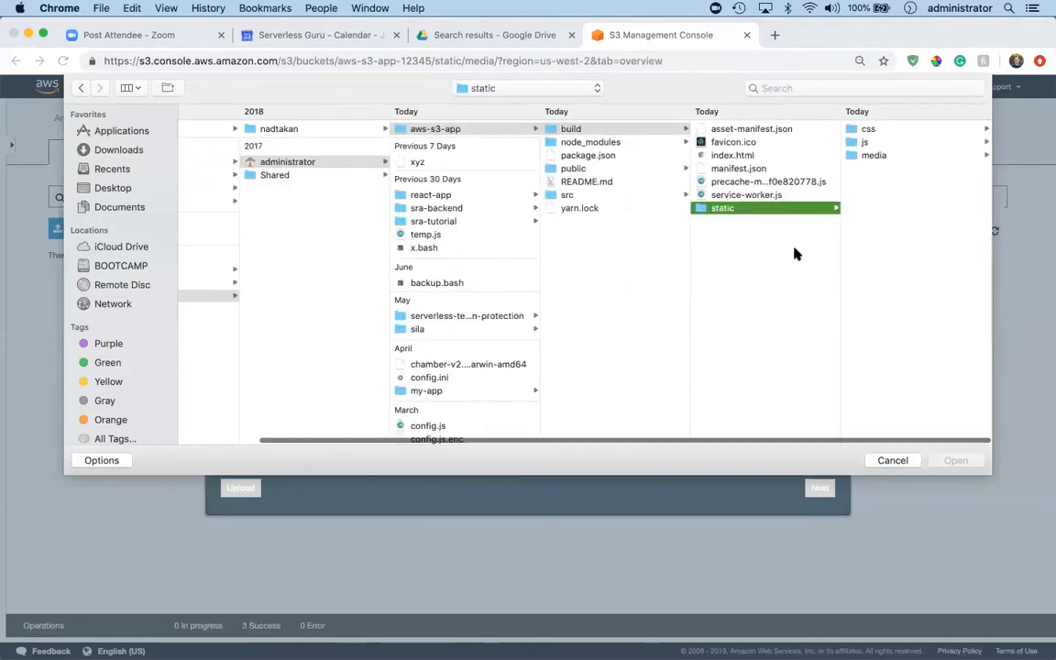
click(867, 156)
click(881, 128)
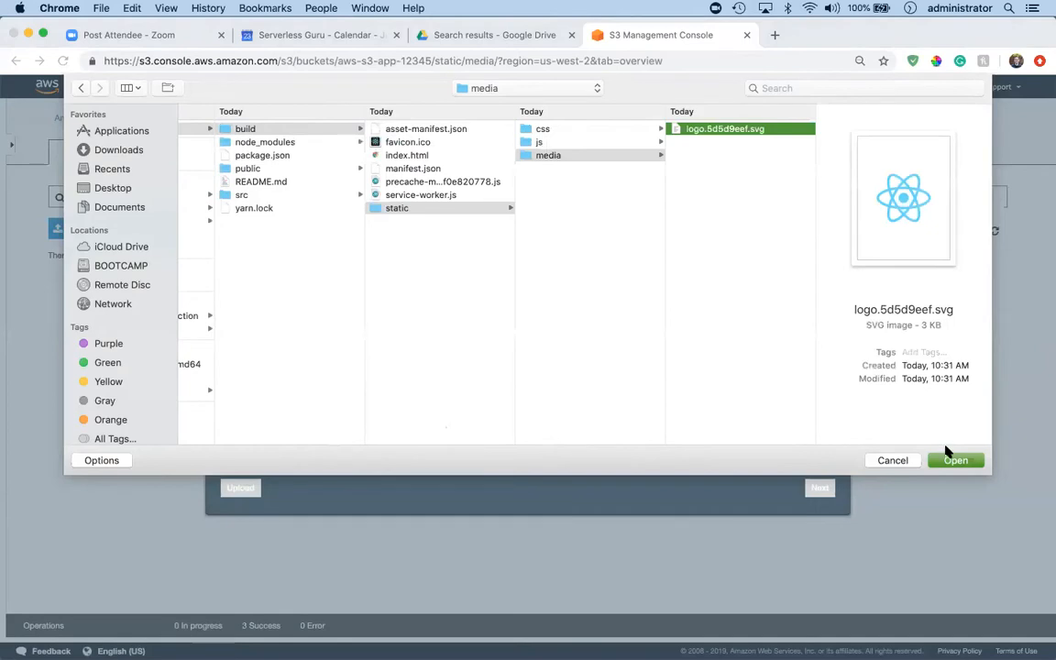
click(950, 458)
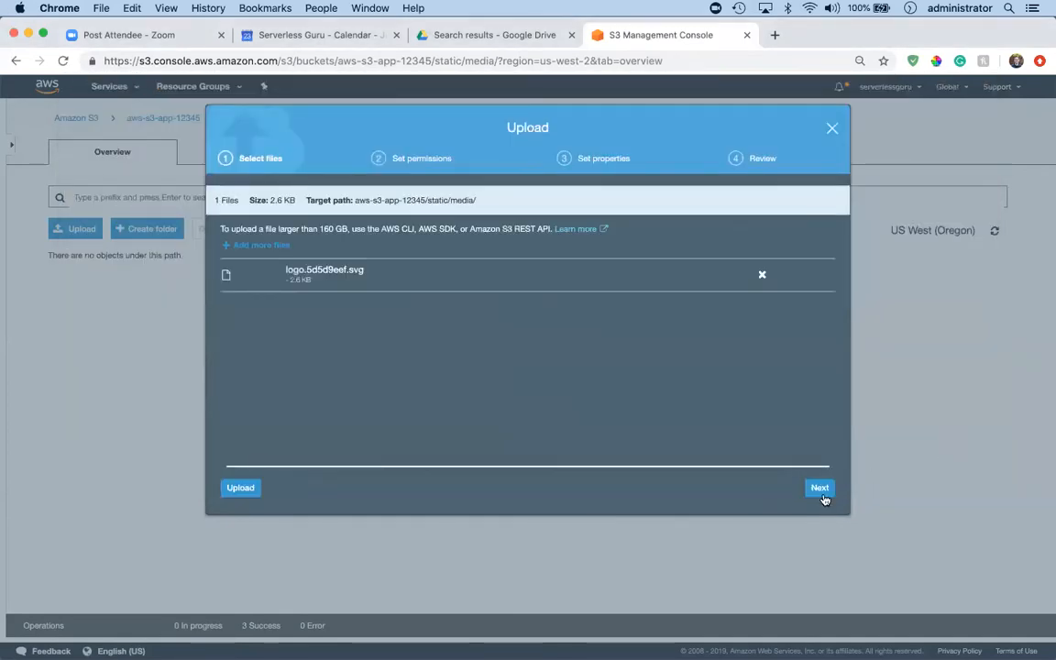
Grant public read access to the logo file, keep the default properties, and upload it to static/media.
click(821, 489)
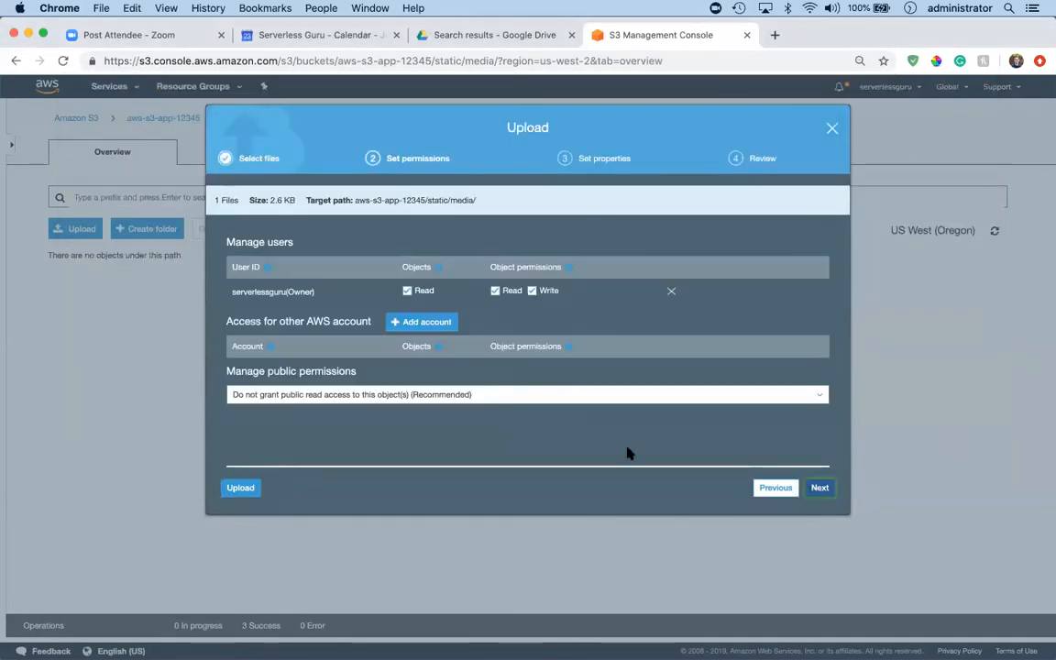
click(601, 403)
click(566, 433)
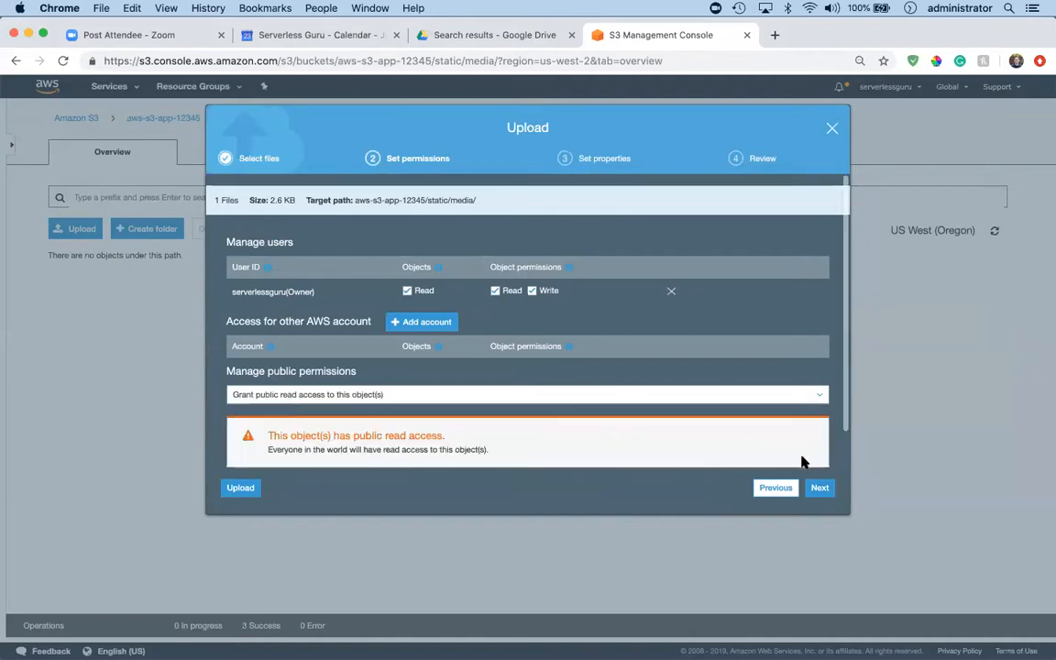
click(820, 487)
click(819, 489)
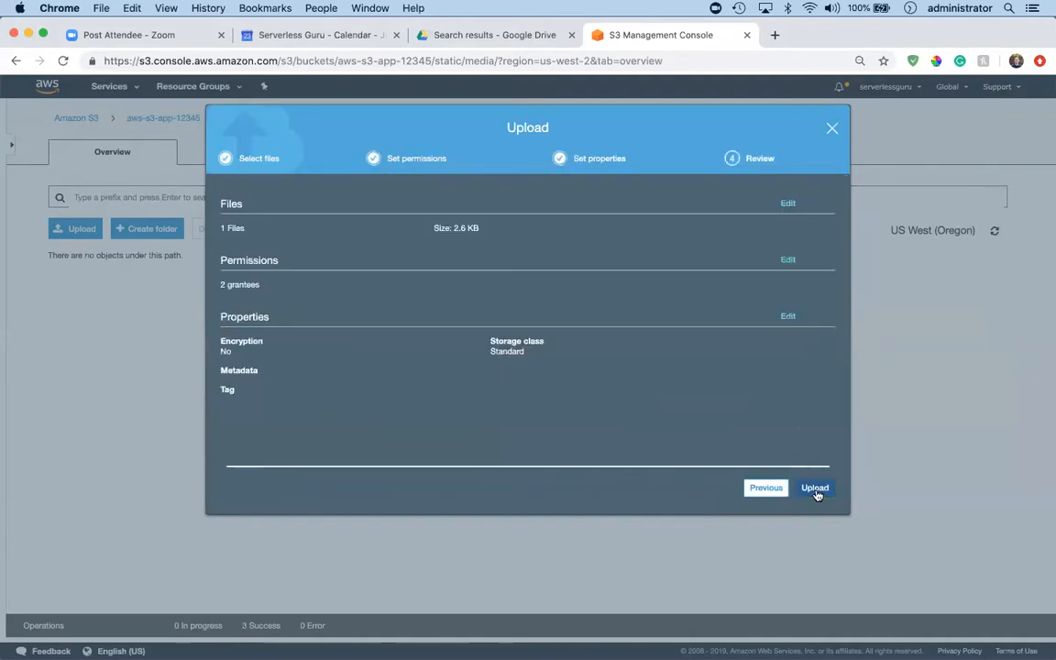
click(815, 489)
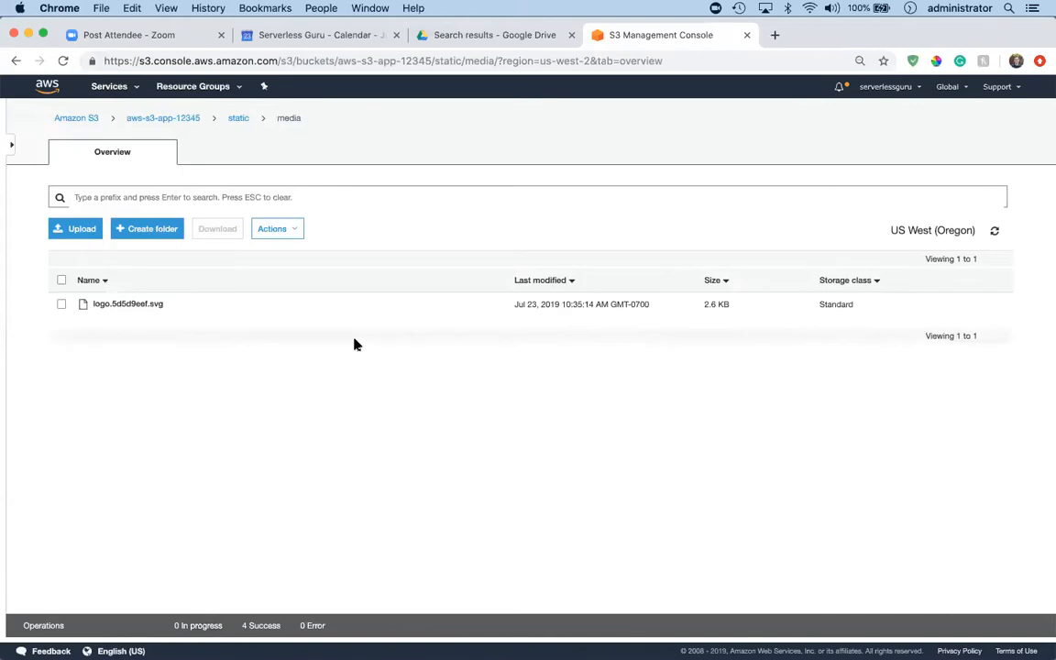
Open the static website hosting settings of bucket aws-s3-app-12345 and visit its endpoint to check the deployed React app.
click(237, 119)
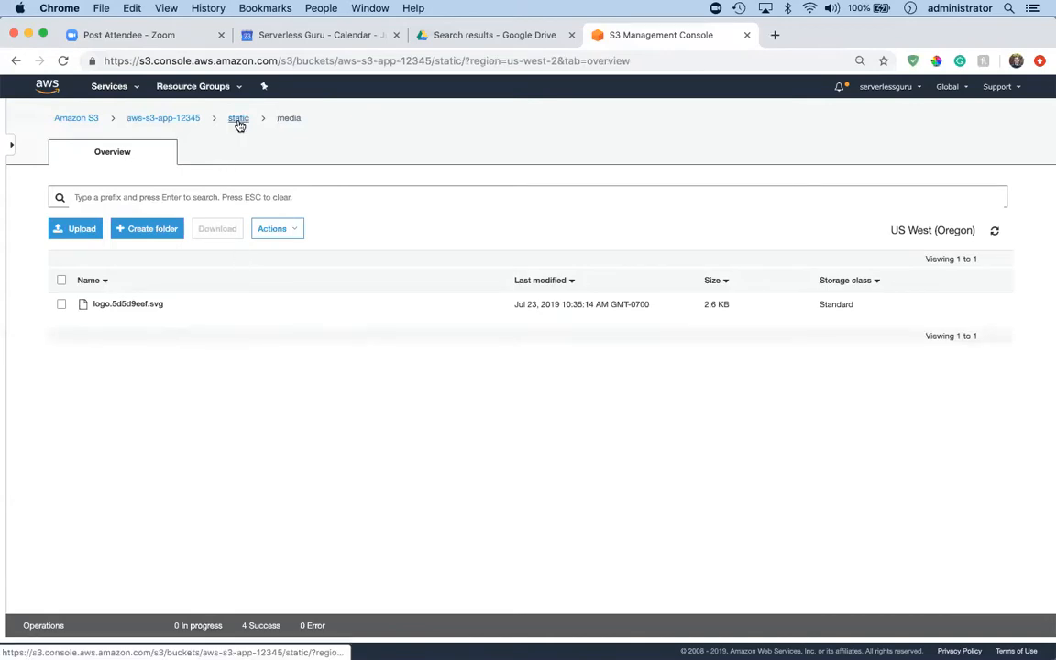
click(187, 120)
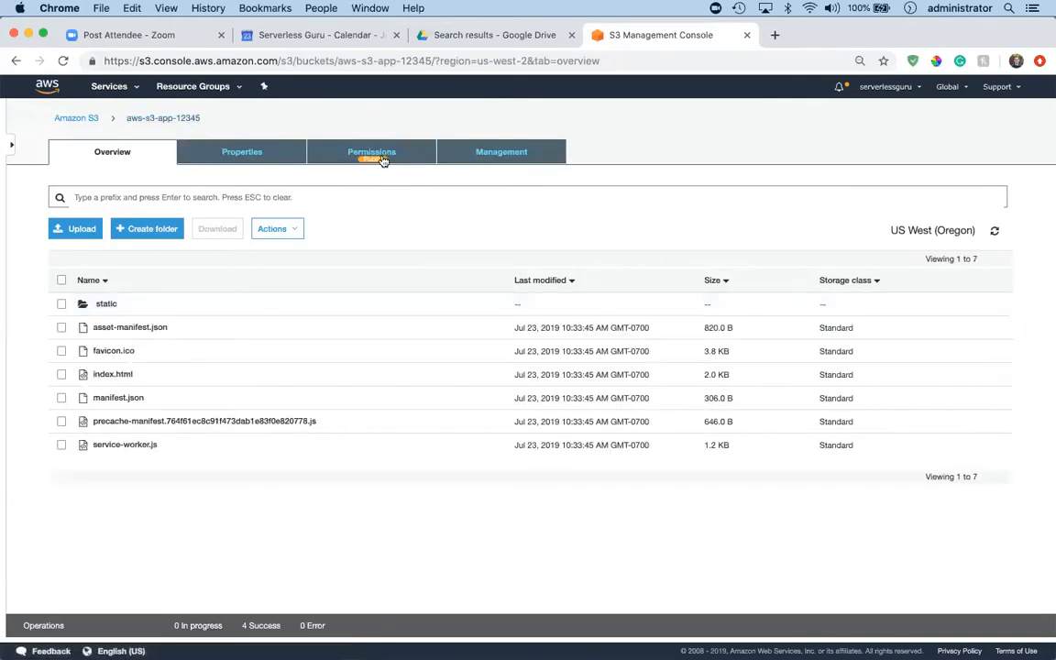
click(378, 156)
click(243, 152)
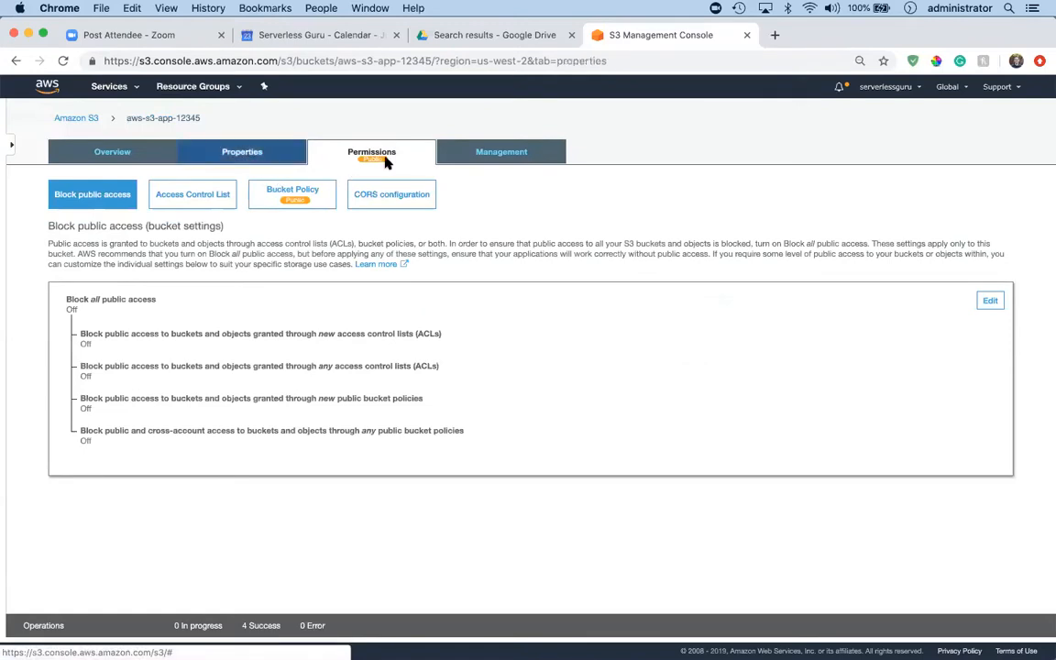
click(527, 232)
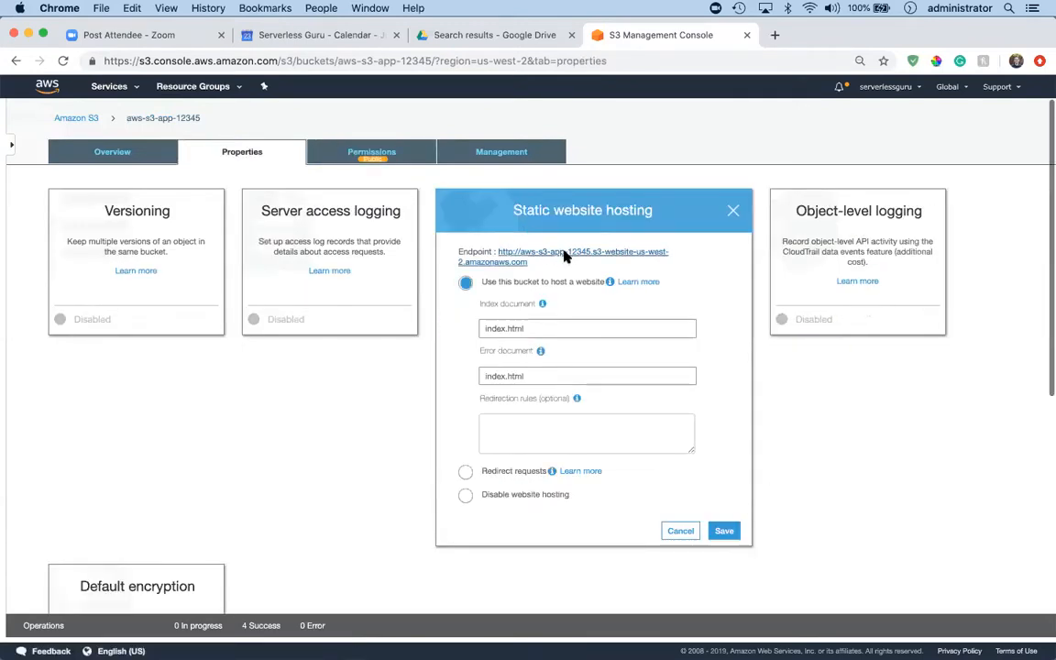
click(565, 256)
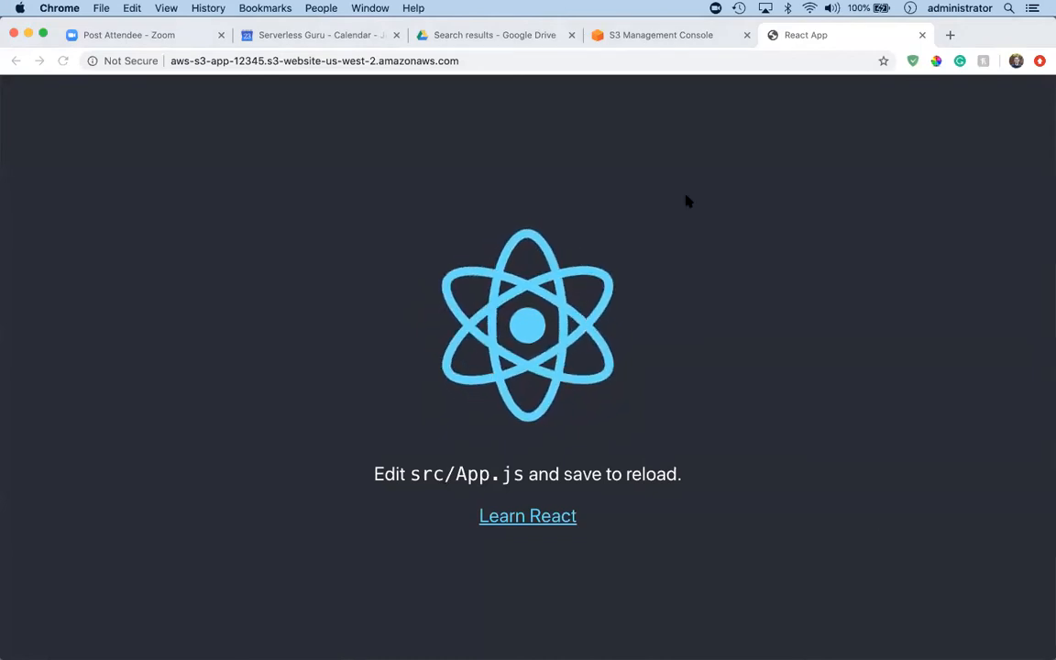
Delete the static folder and all six root files from bucket aws-s3-app-12345.
click(658, 37)
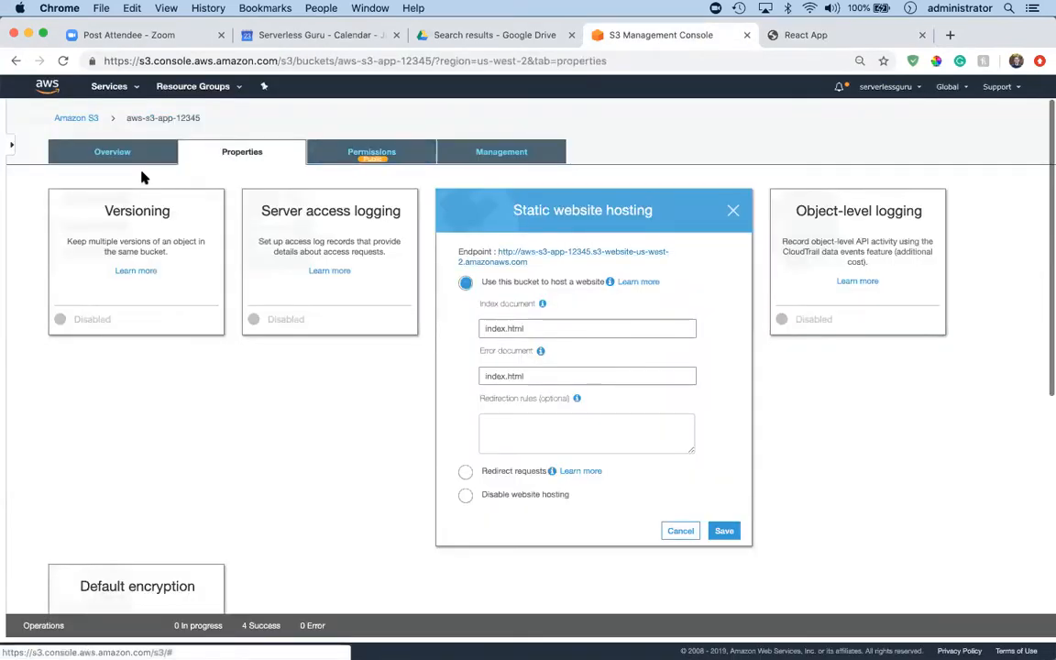
click(111, 156)
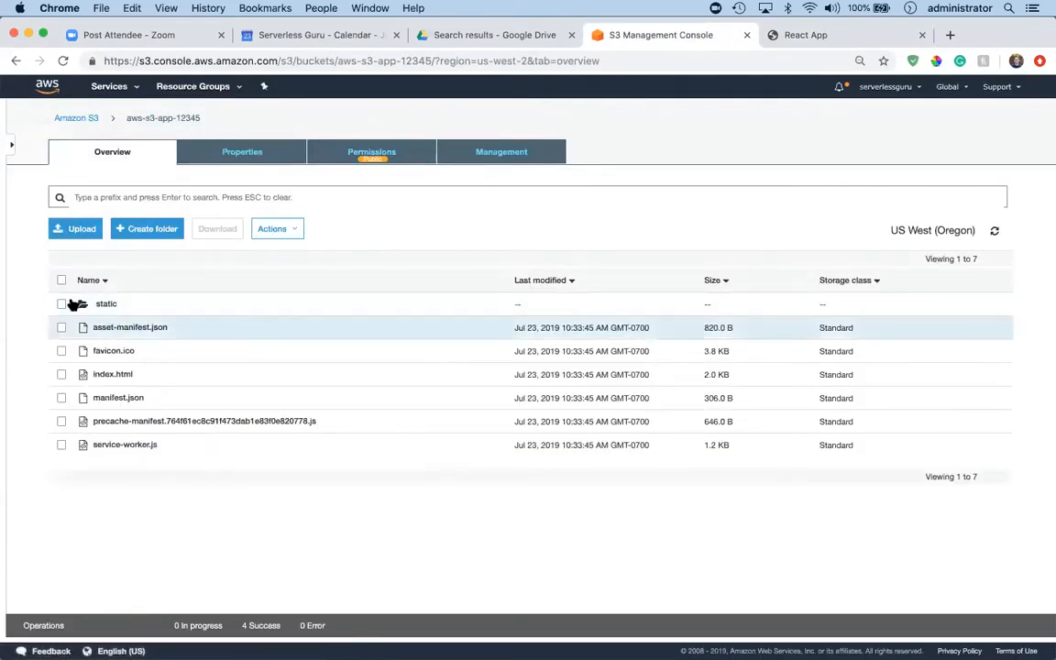
click(61, 280)
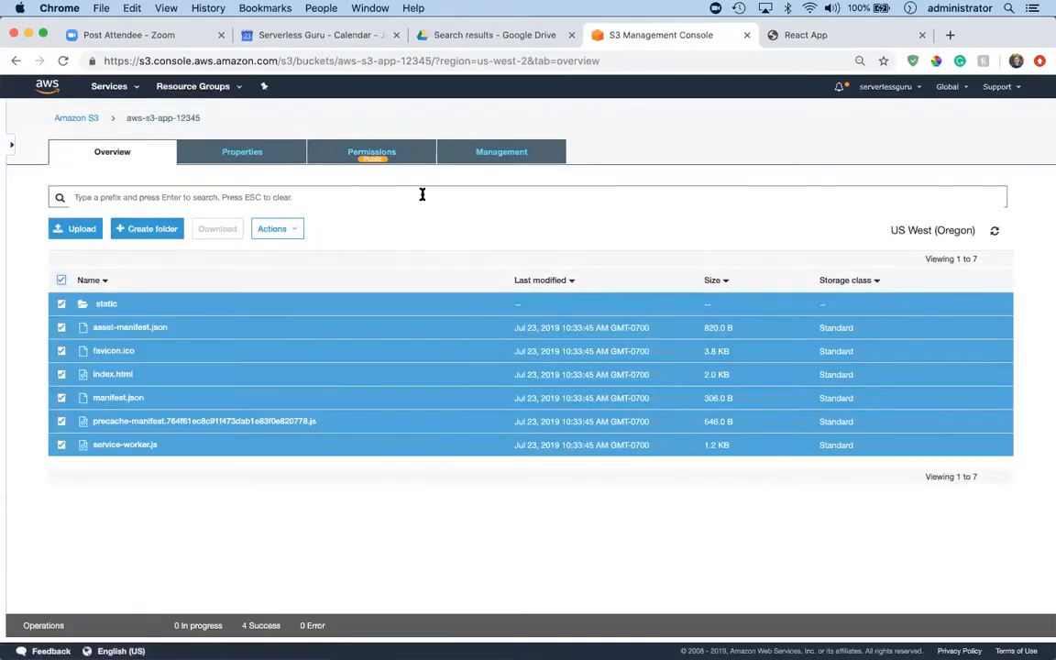
click(275, 228)
click(273, 441)
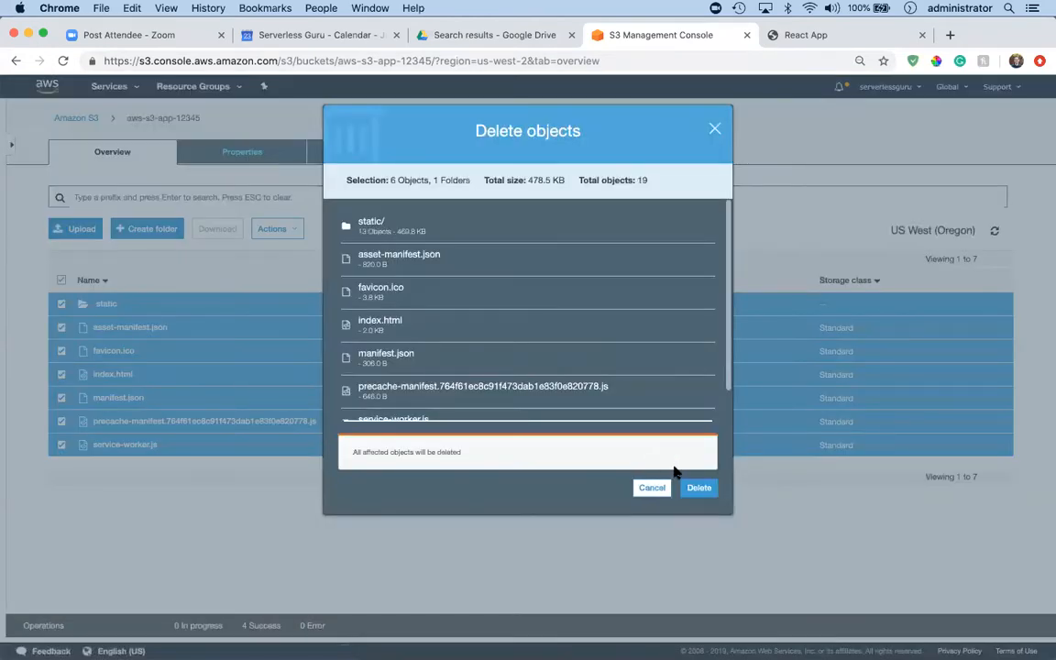
click(691, 487)
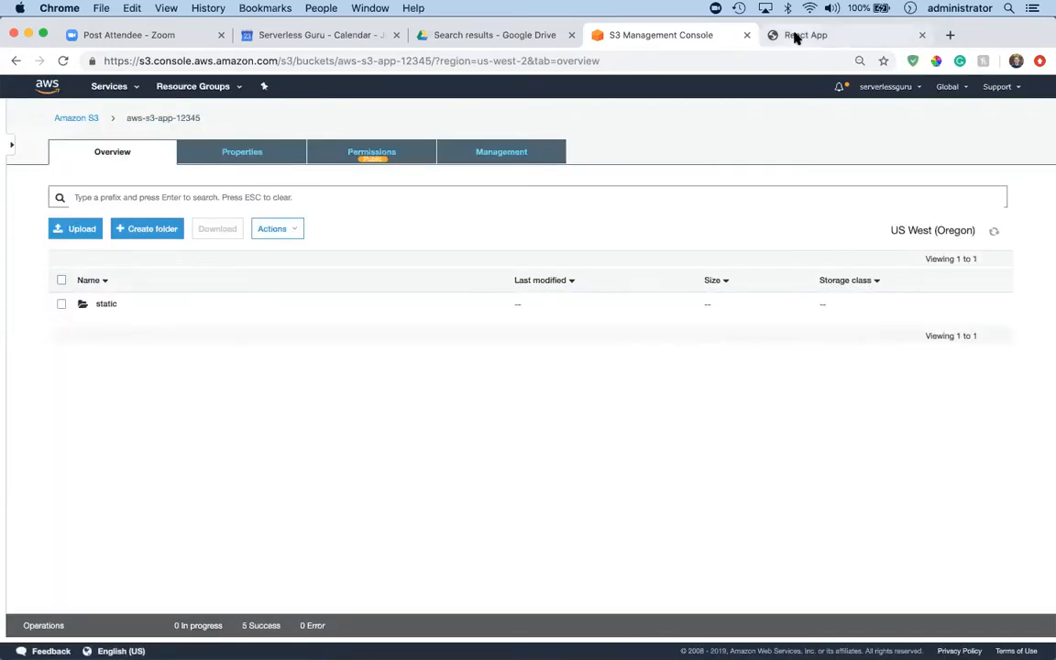
Reload the website endpoint to check it after the deletion, and return to the bucket in the S3 console.
click(796, 35)
key(super+r)
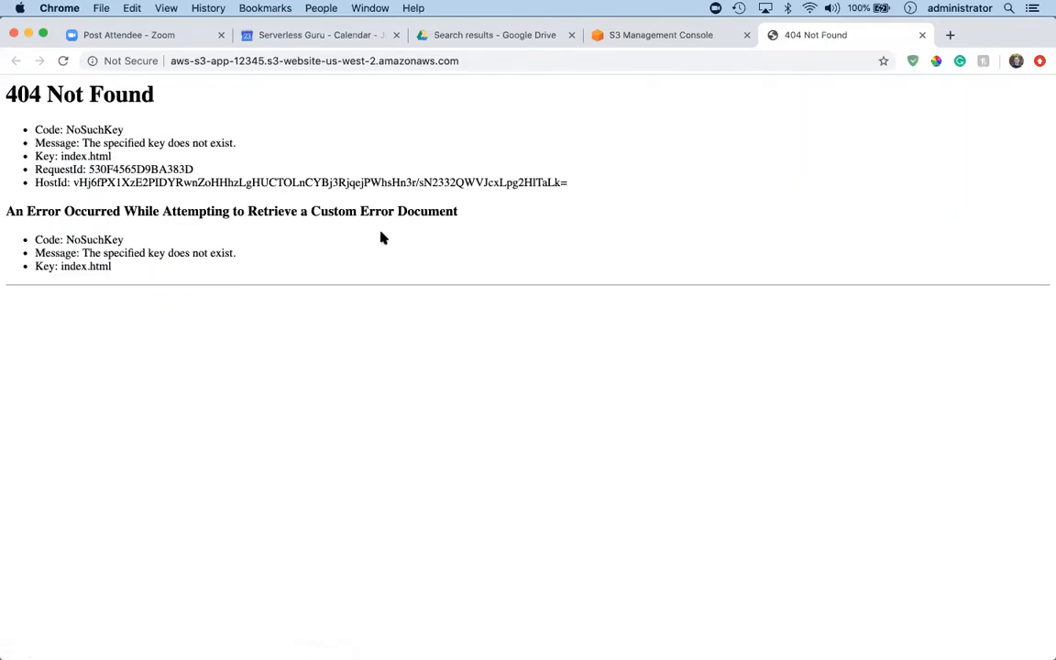
click(646, 37)
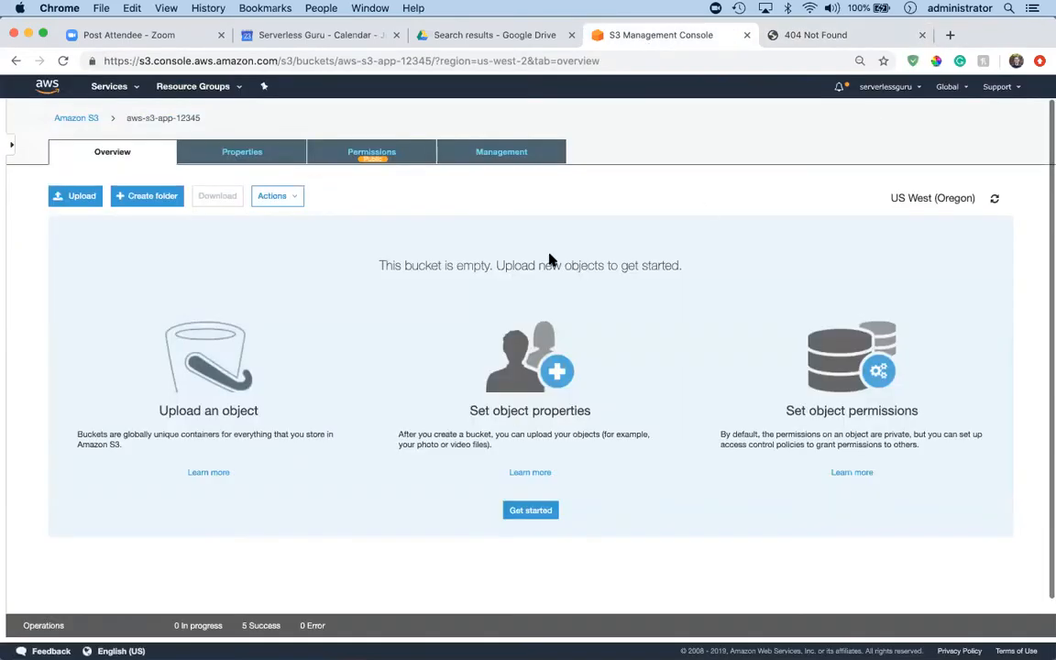
key(super+Tab)
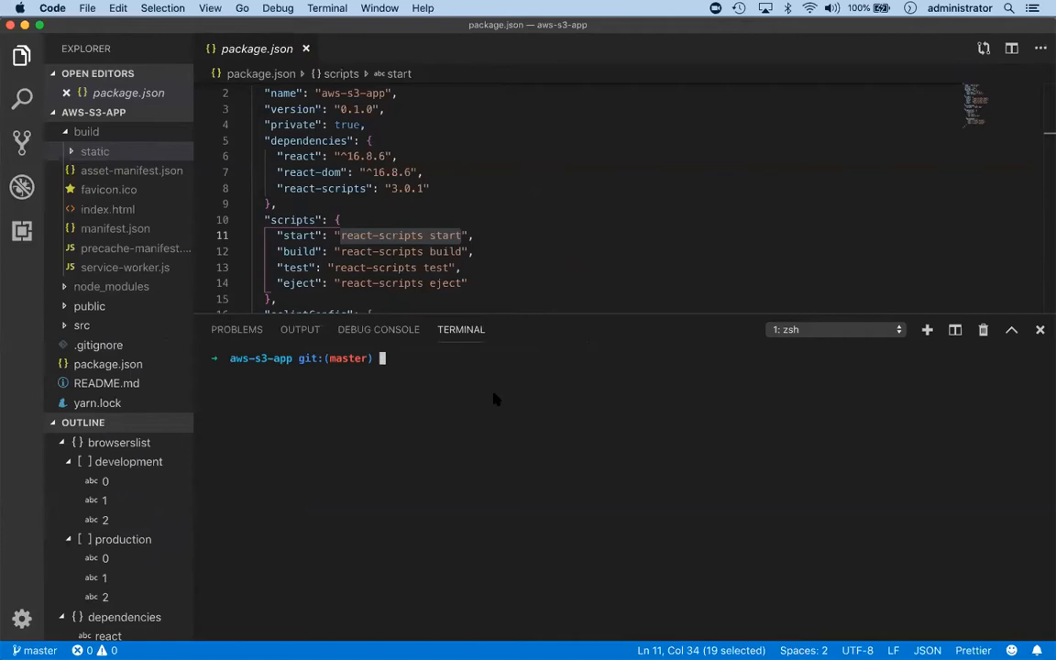
key(super+Tab)
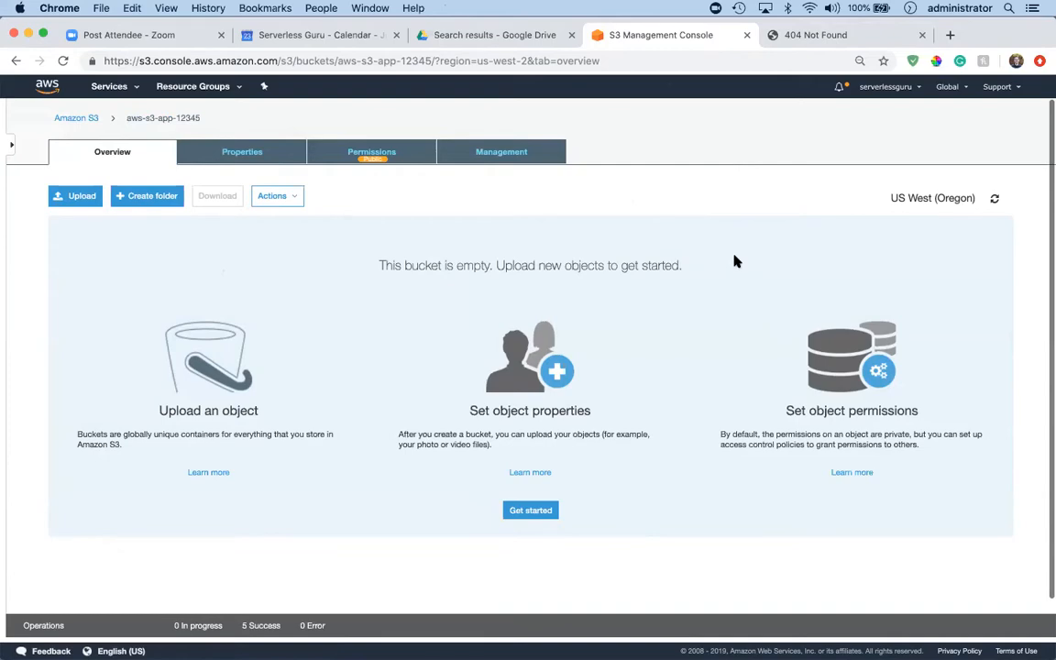
key(ctrl+Right)
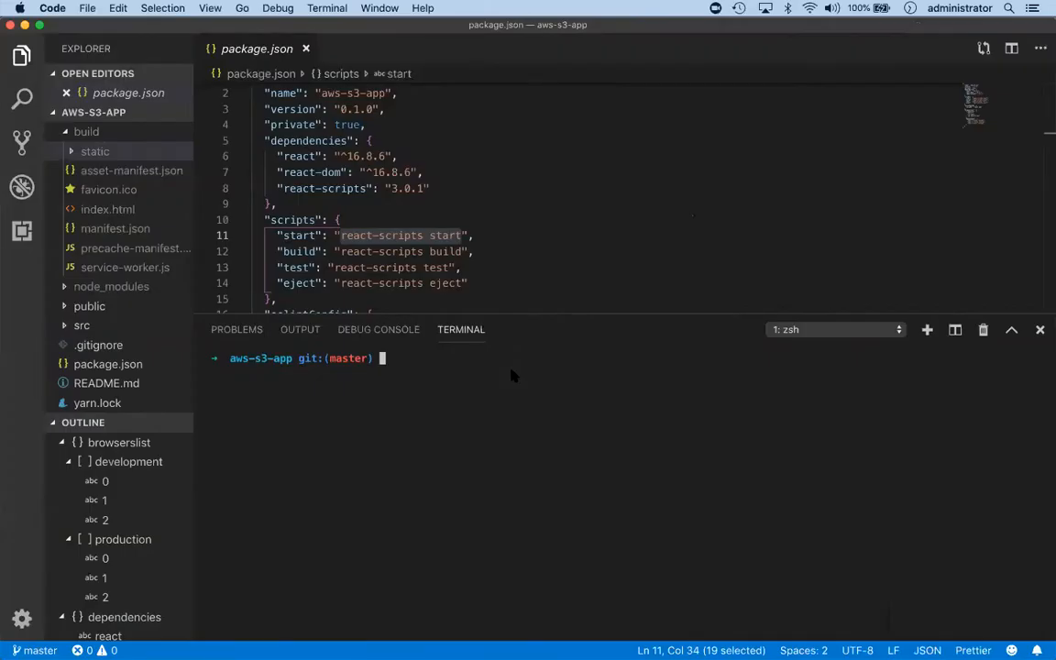
key(ctrl+Left)
Reopen recently closed pages until the Medium article on deploying a ReactJS app with S3 is back, and close the website endpoint page.
right_click(800, 35)
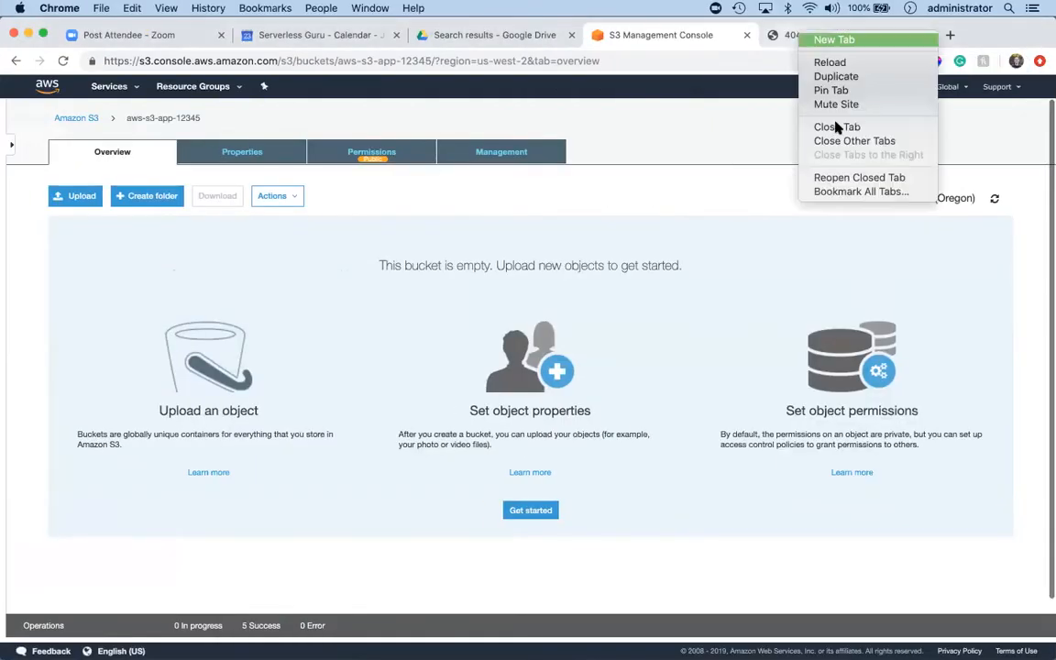
click(830, 178)
right_click(783, 43)
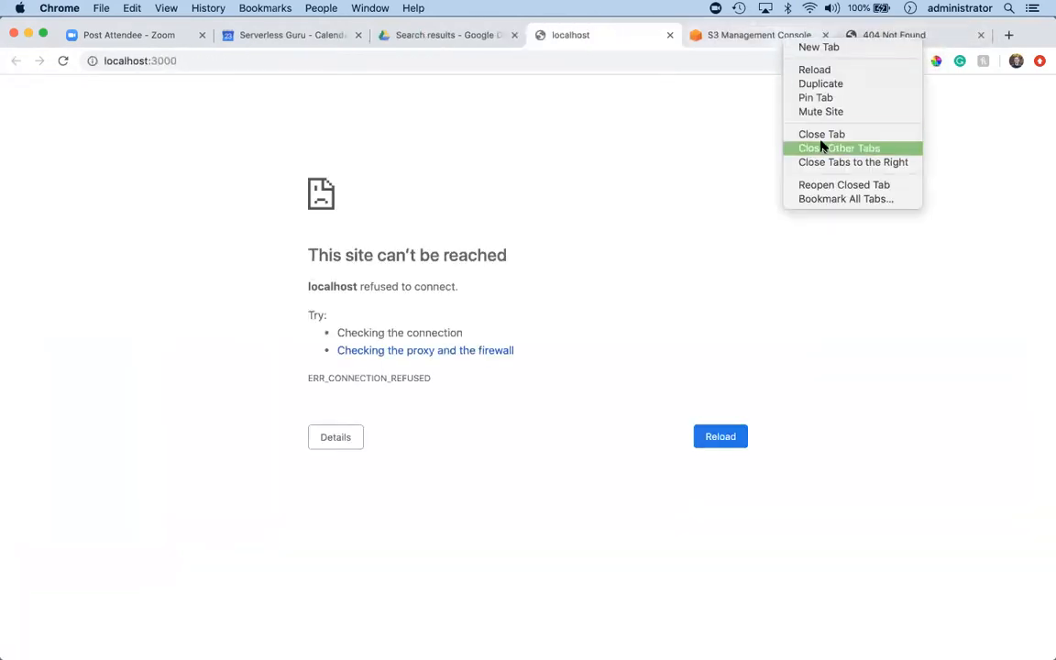
click(822, 184)
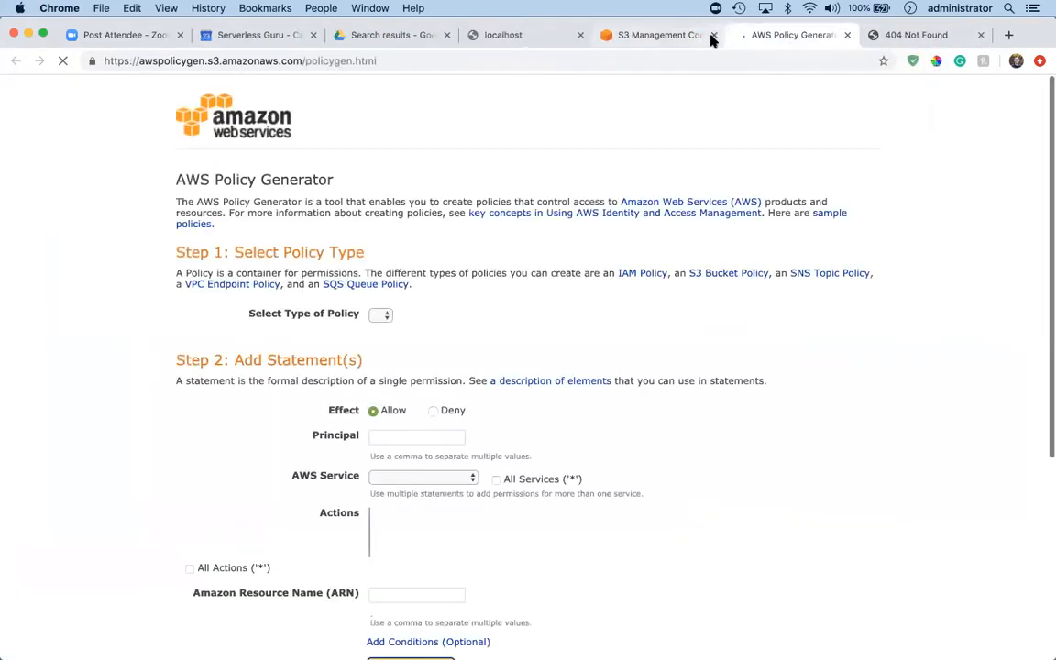
right_click(669, 35)
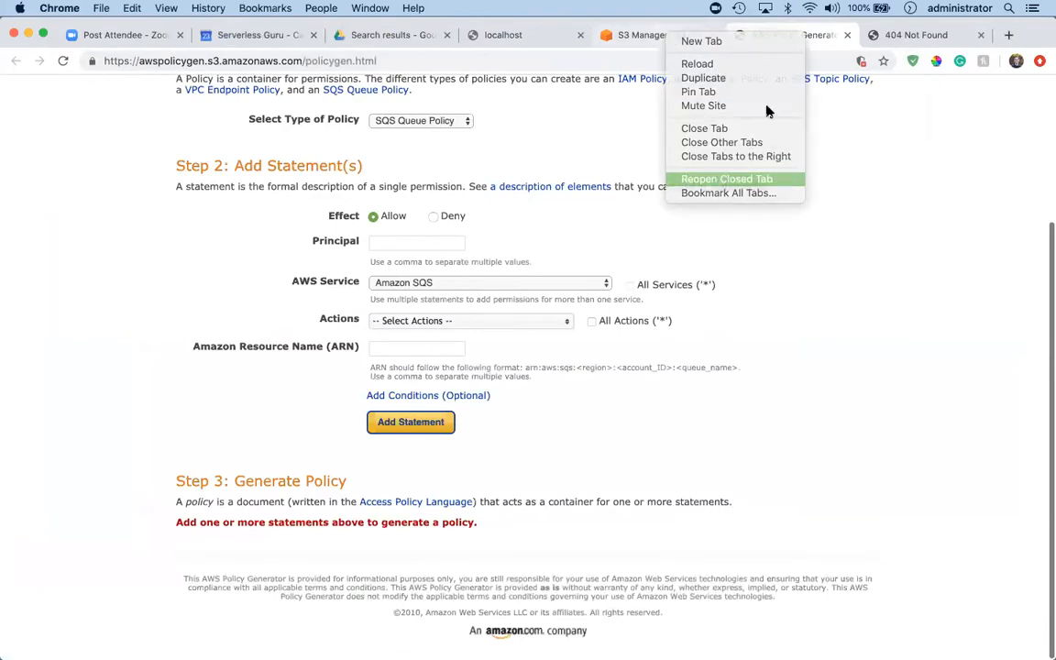
click(720, 179)
click(749, 35)
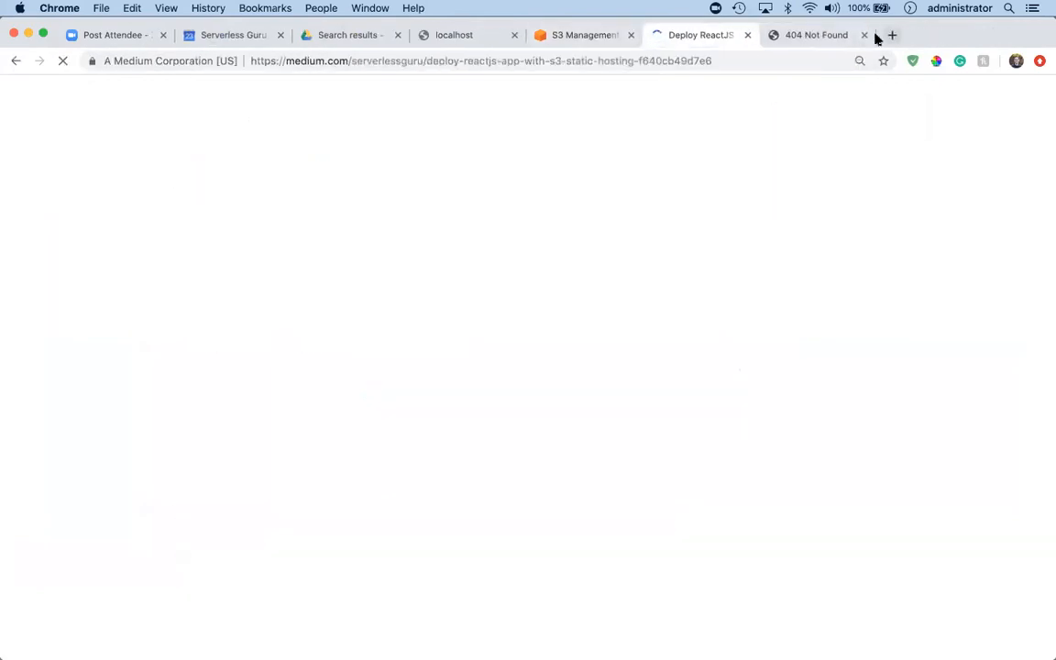
click(864, 35)
Copy the aws s3 sync command from the Medium article's deploy section and paste it into the VS Code terminal.
scroll(594, 321, down, 5)
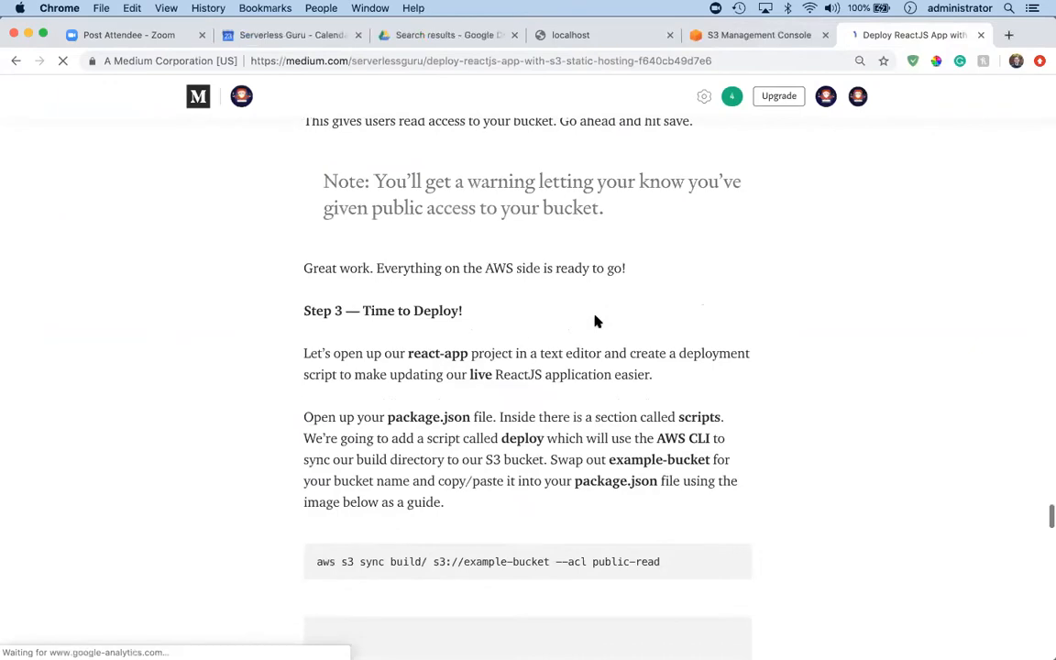
drag(679, 275, 310, 271)
key(super+c)
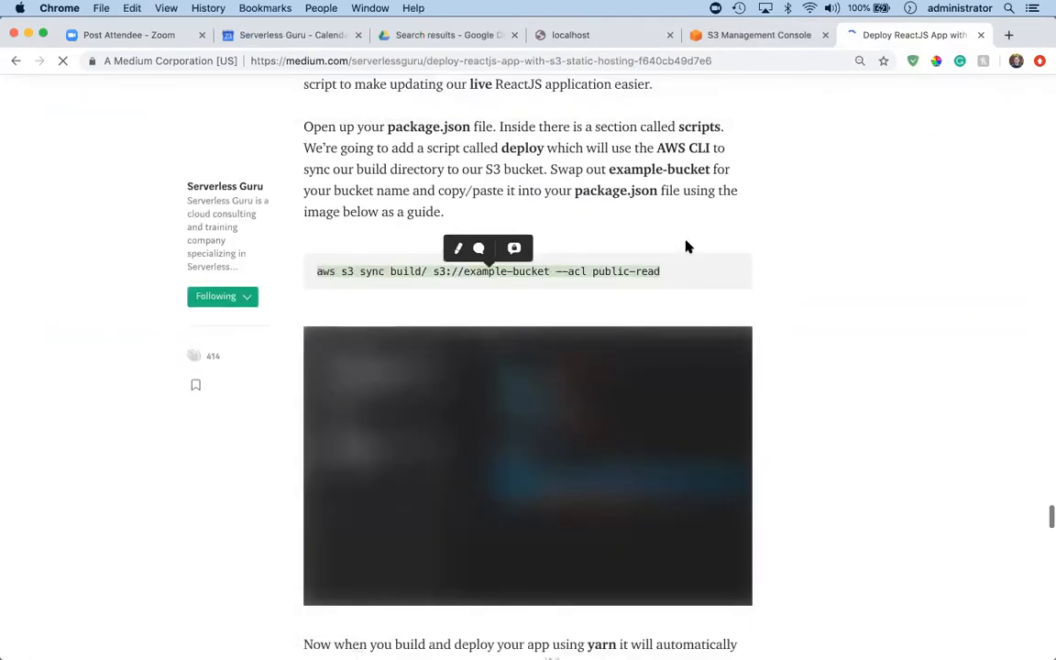
key(ctrl+Right)
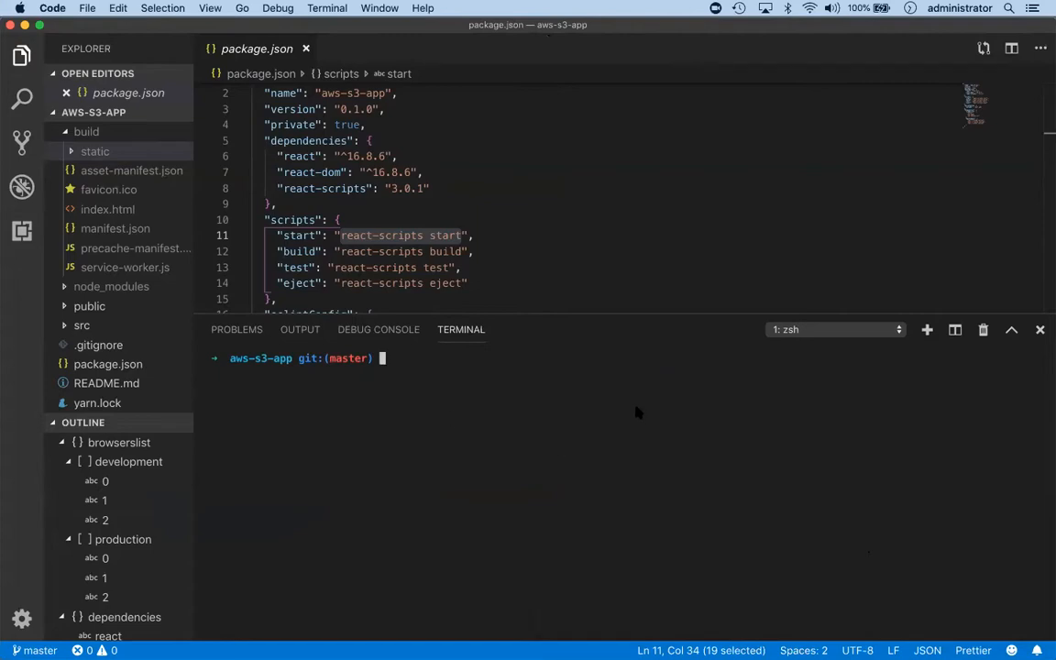
key(super+v)
Replace example-bucket in the sync command with the bucket name aws-s3-app-12345, copied from the S3 console address.
key(Left)
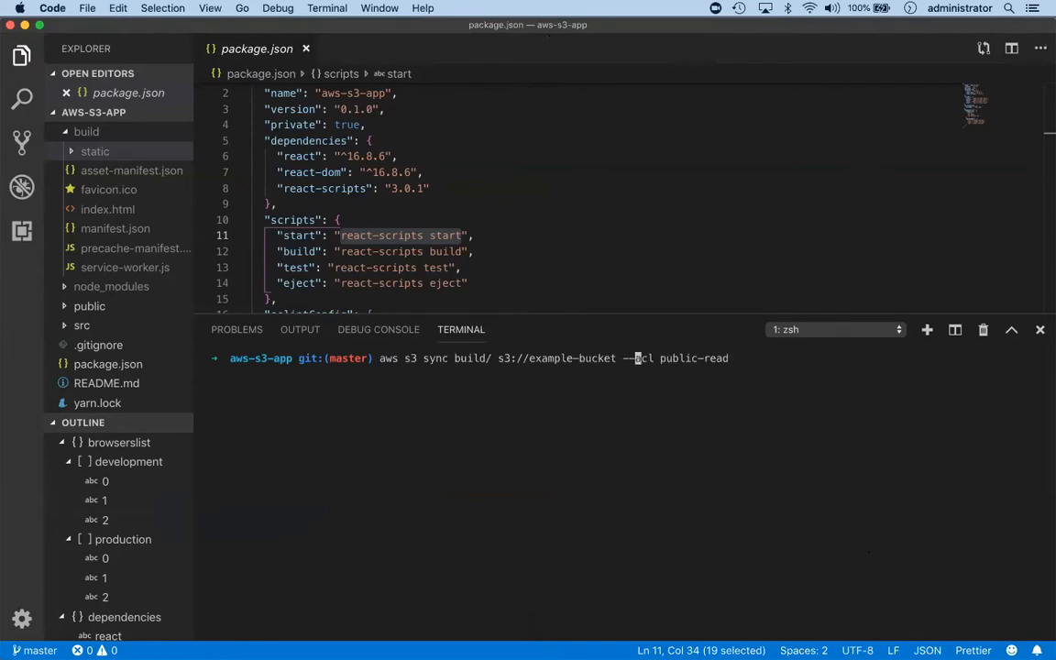
key(BackSpace)
key(BackSpace)
key(BackSpace)
key(BackSpace)
key(BackSpace)
key(BackSpace)
key(BackSpace)
key(BackSpace)
key(BackSpace)
key(BackSpace)
key(BackSpace)
key(BackSpace)
key(BackSpace)
key(BackSpace)
key(BackSpace)
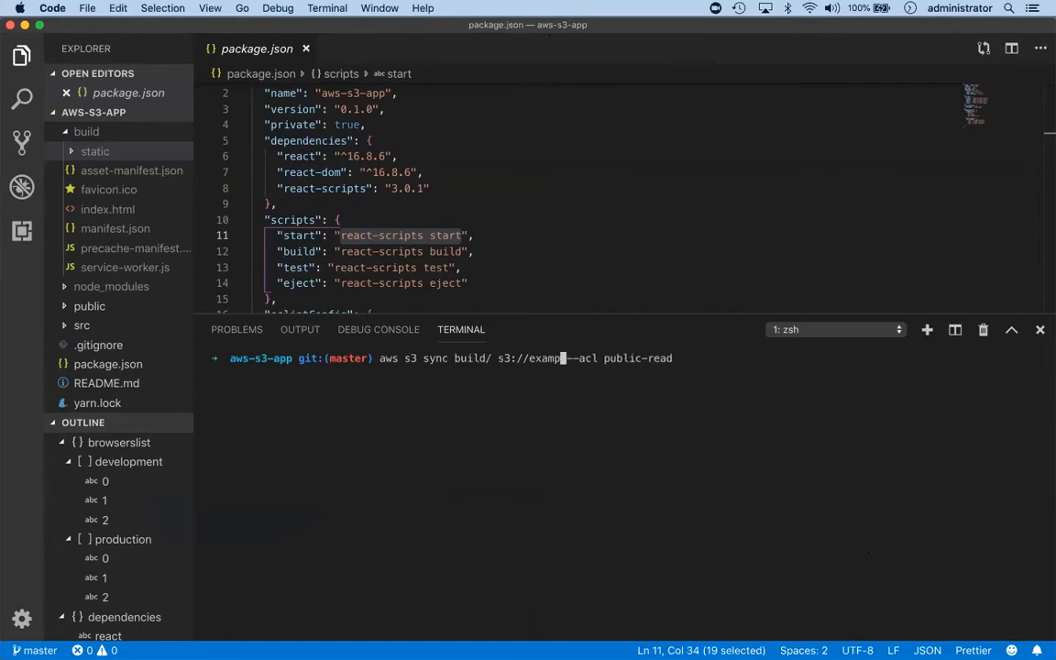
key(ctrl+Left)
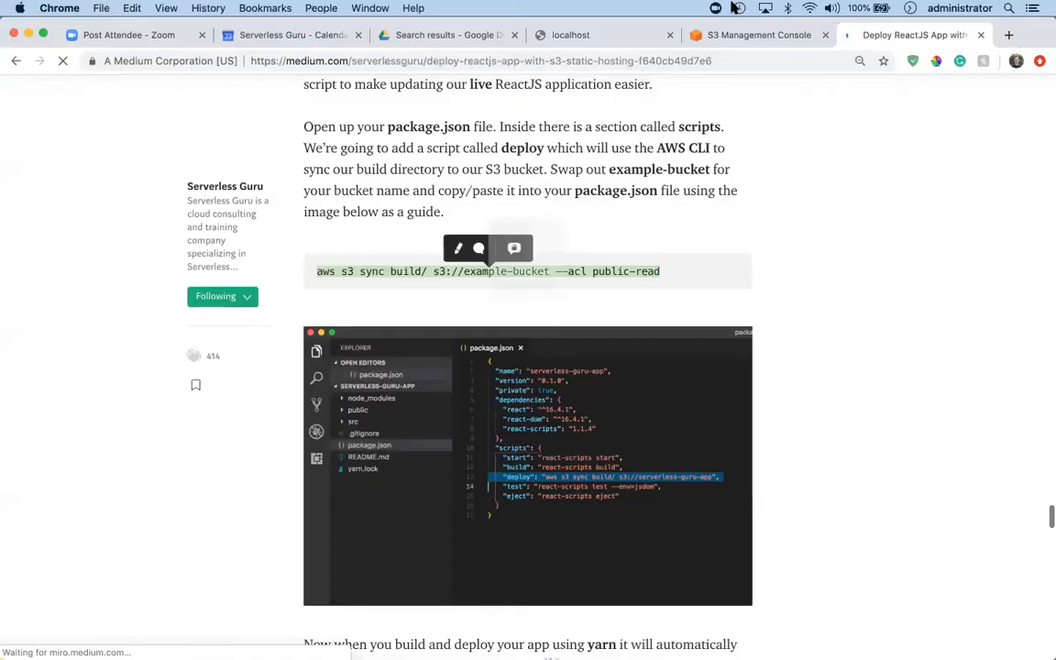
click(706, 34)
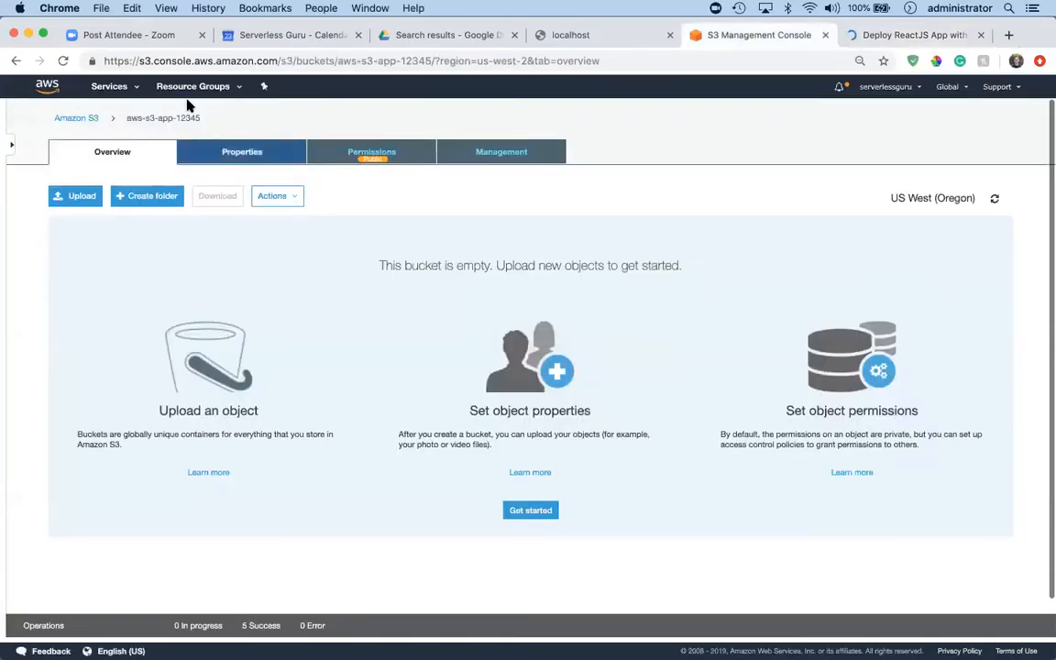
drag(431, 61, 338, 61)
key(super+c)
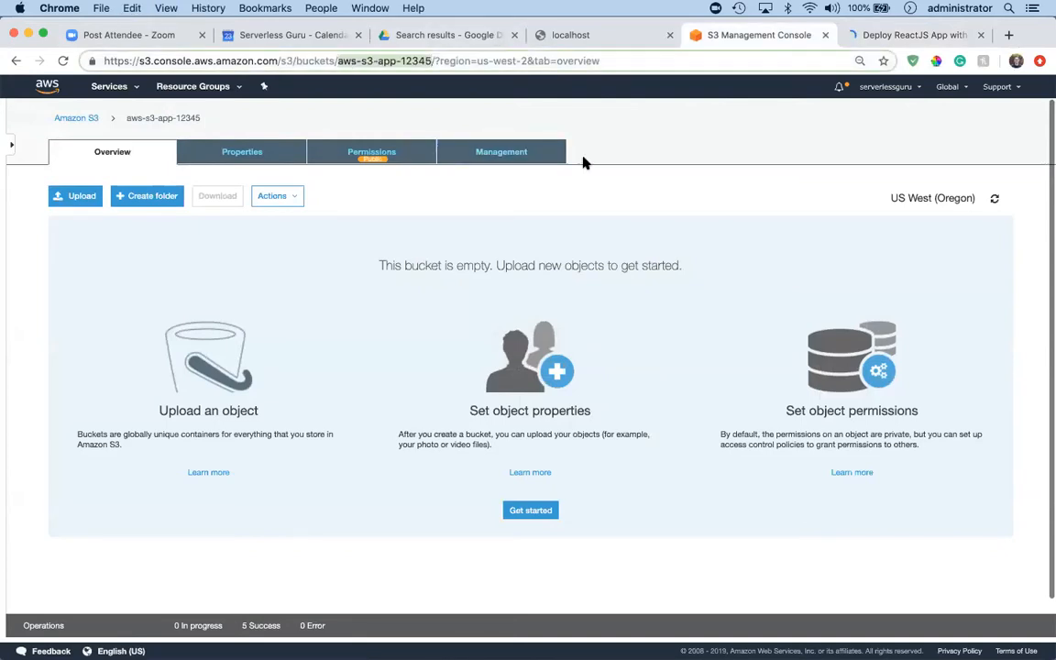
key(super+Tab)
key(super+v)
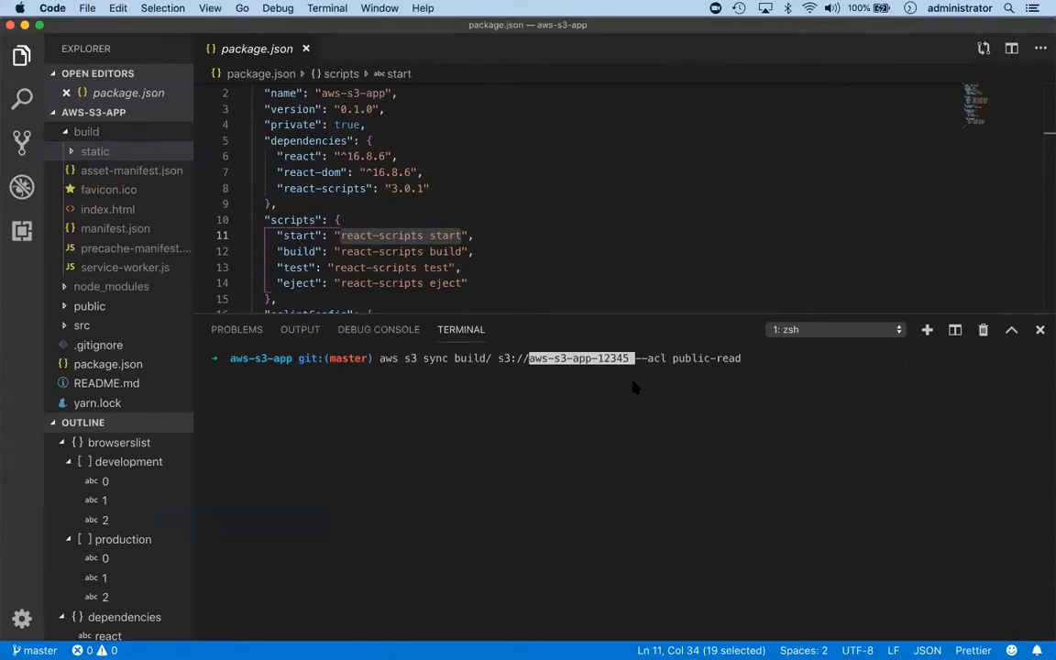
Append --profile serverlessguru to the sync command and run it to upload the build folder with public-read access.
key(End)
text(--prif)
text(fi)
text(le serverles)
text(sguru)
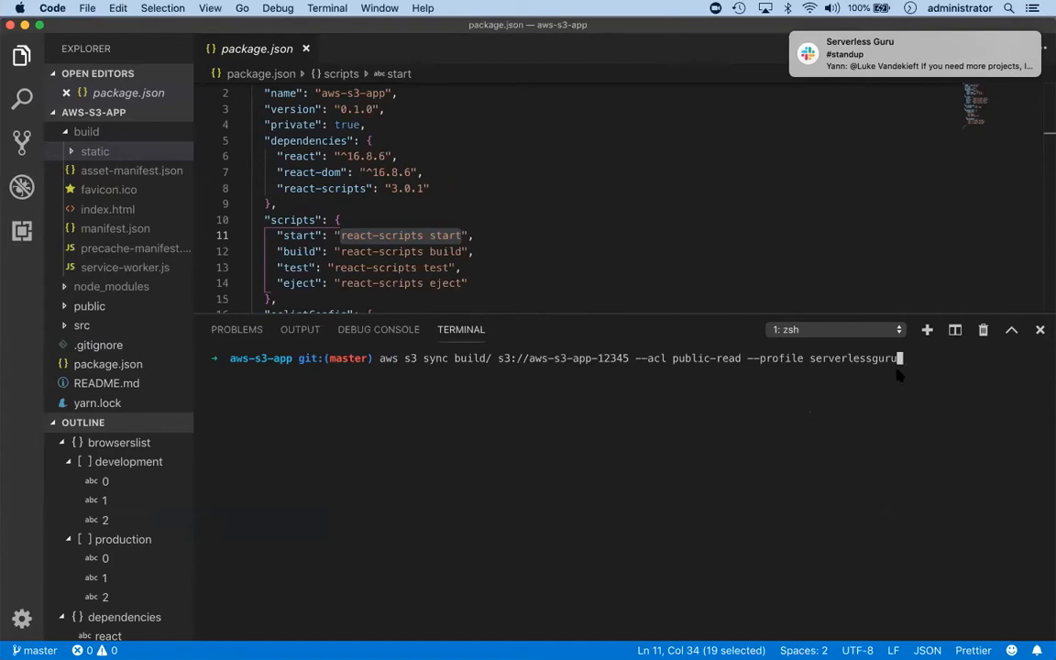
key(Return)
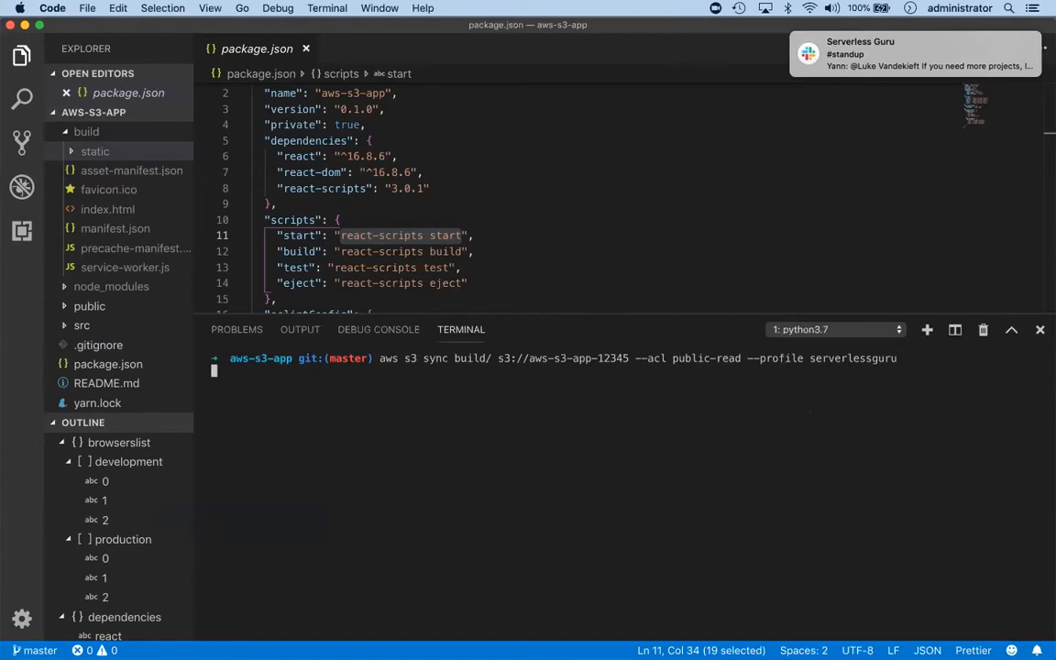
Silence notifications with Do Not Disturb and return to the terminal.
click(1032, 8)
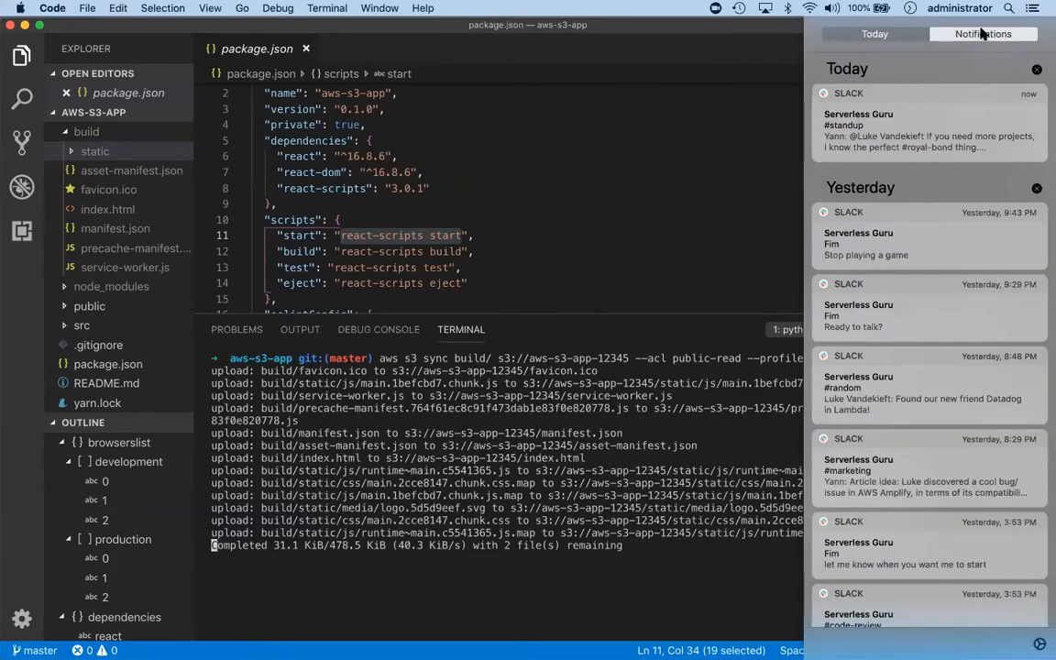
click(875, 35)
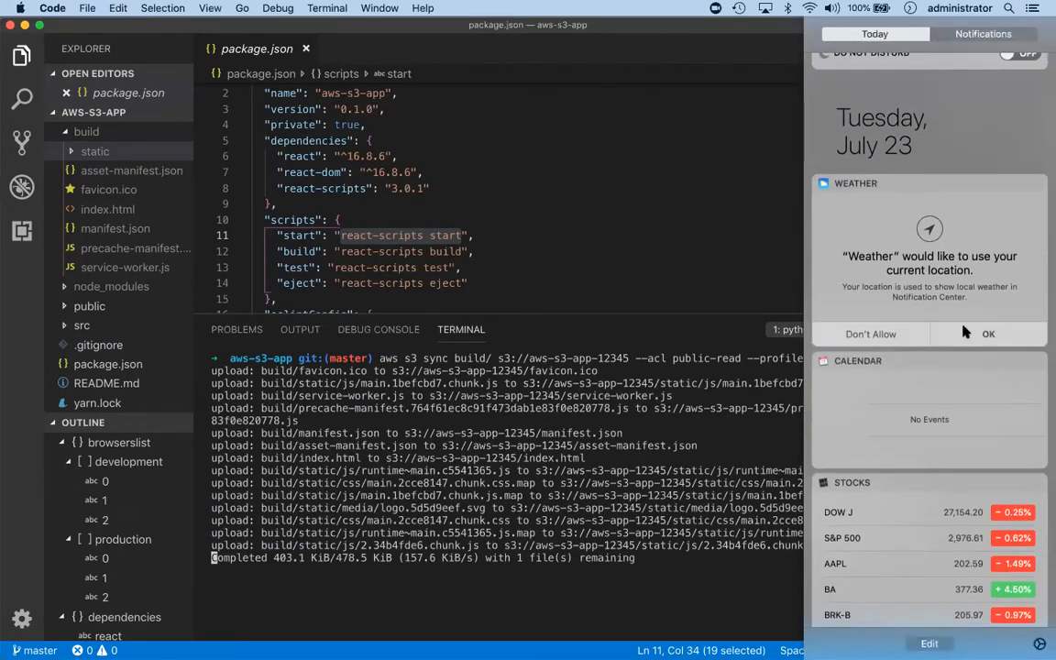
scroll(1018, 108, up, 3)
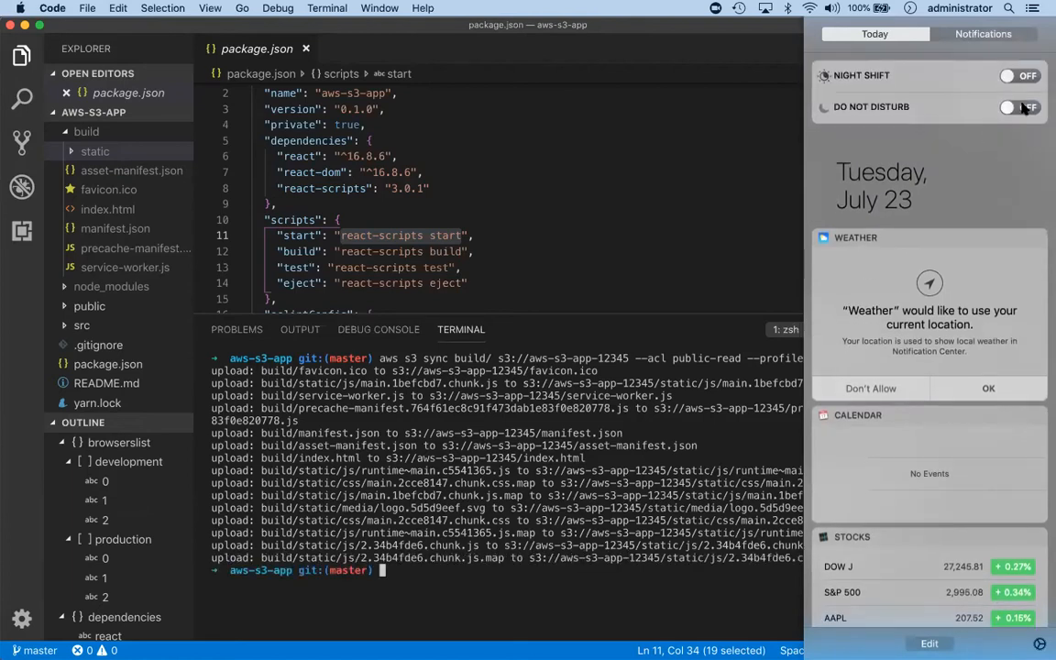
click(773, 152)
click(851, 488)
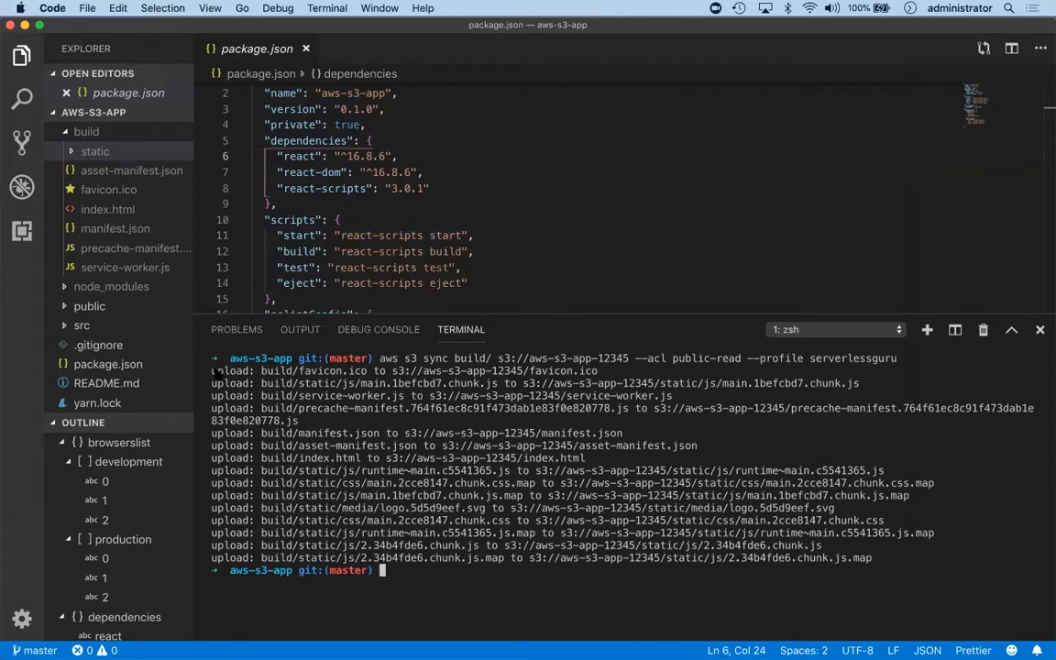
Review the executed sync command and its upload log in the terminal.
drag(380, 359, 896, 361)
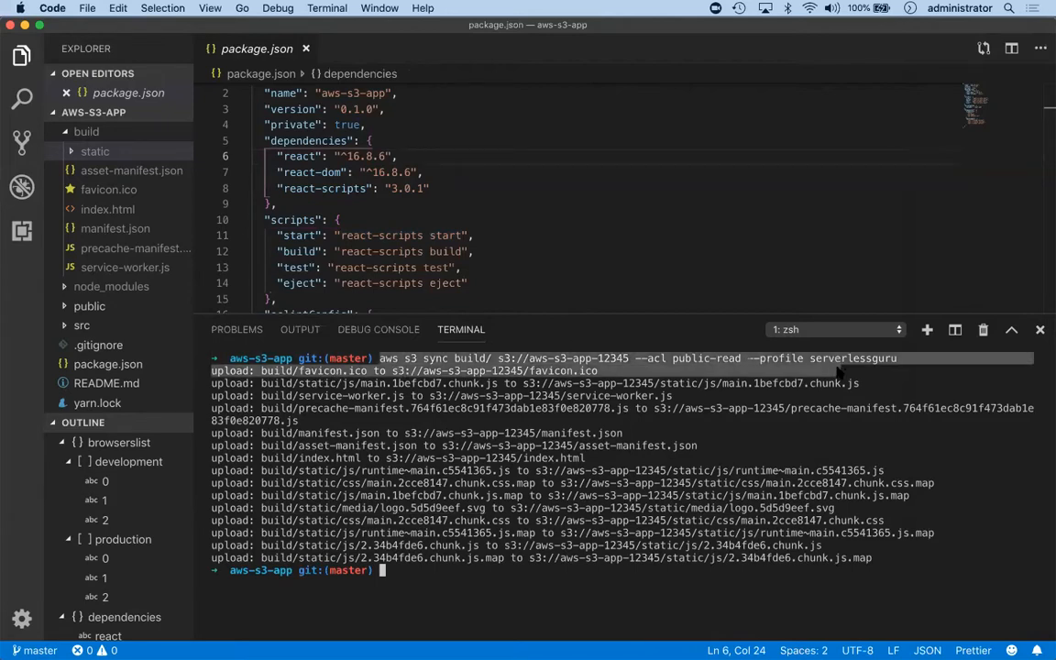
drag(229, 370, 352, 497)
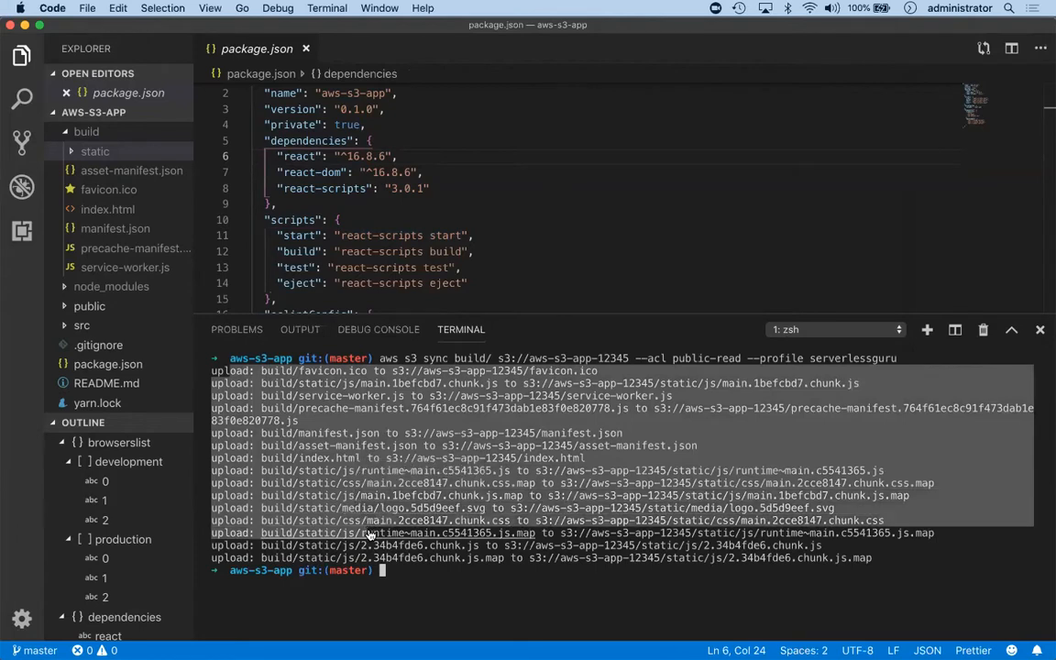
click(438, 567)
Reload bucket aws-s3-app-12345 in the S3 console, look into its static folder, and close the localhost page.
key(ctrl+Left)
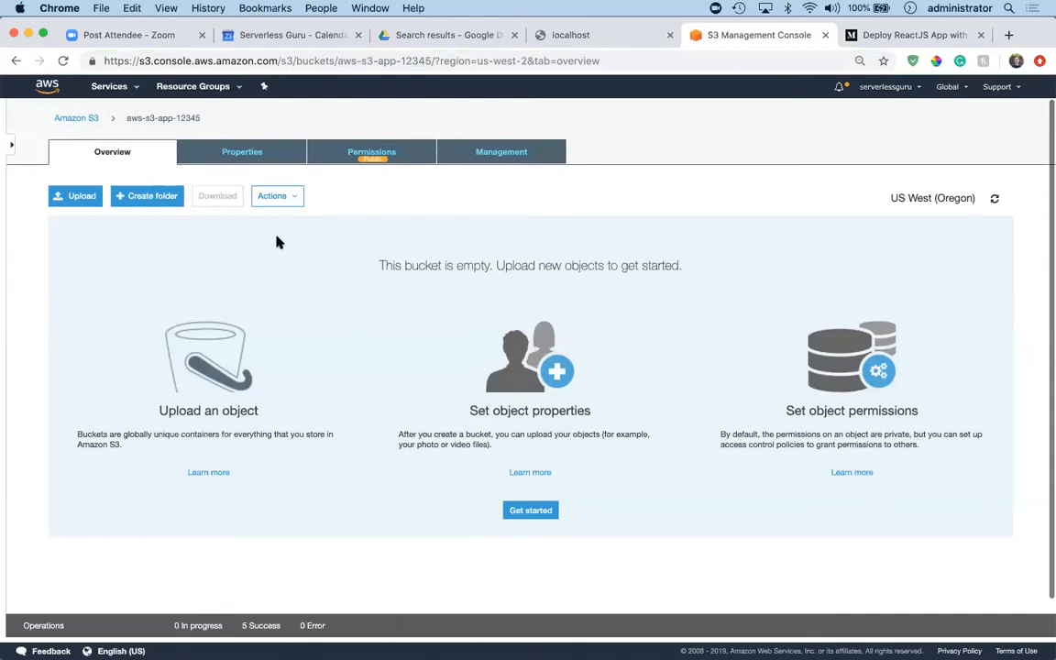
key(super+r)
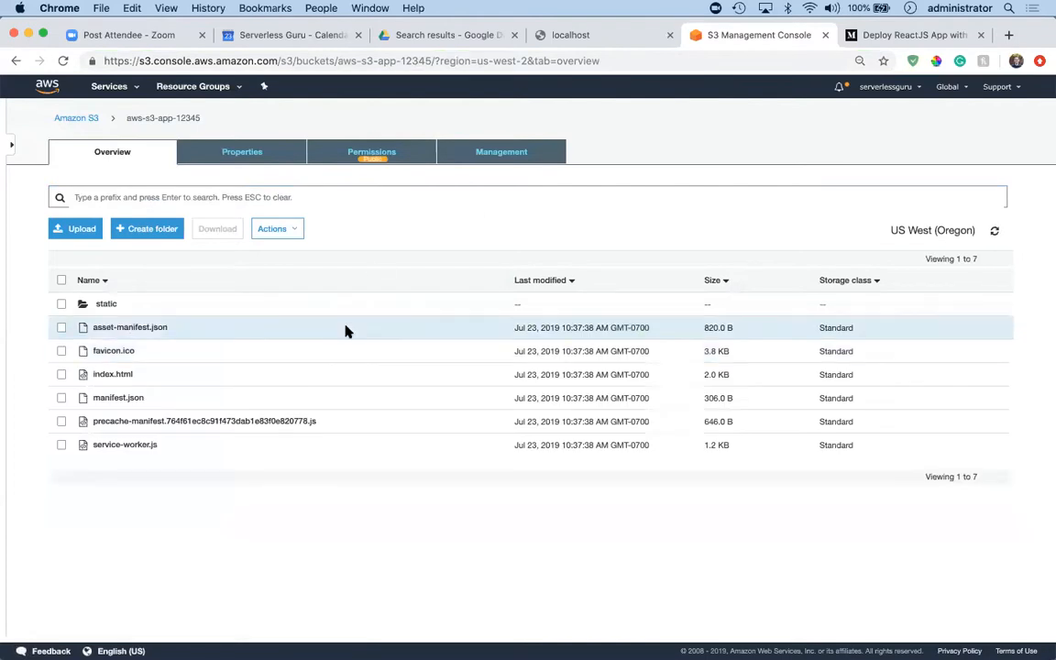
click(107, 305)
scroll(109, 308, left, 5)
click(668, 36)
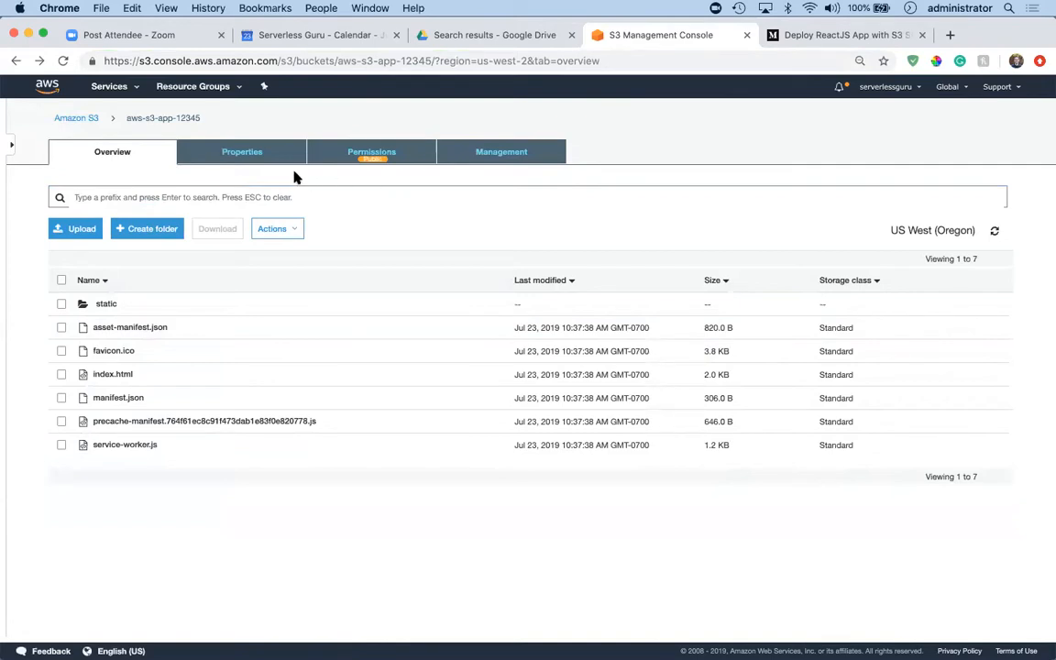
Open the bucket's static website hosting settings and visit the endpoint to check the synced React app.
click(371, 152)
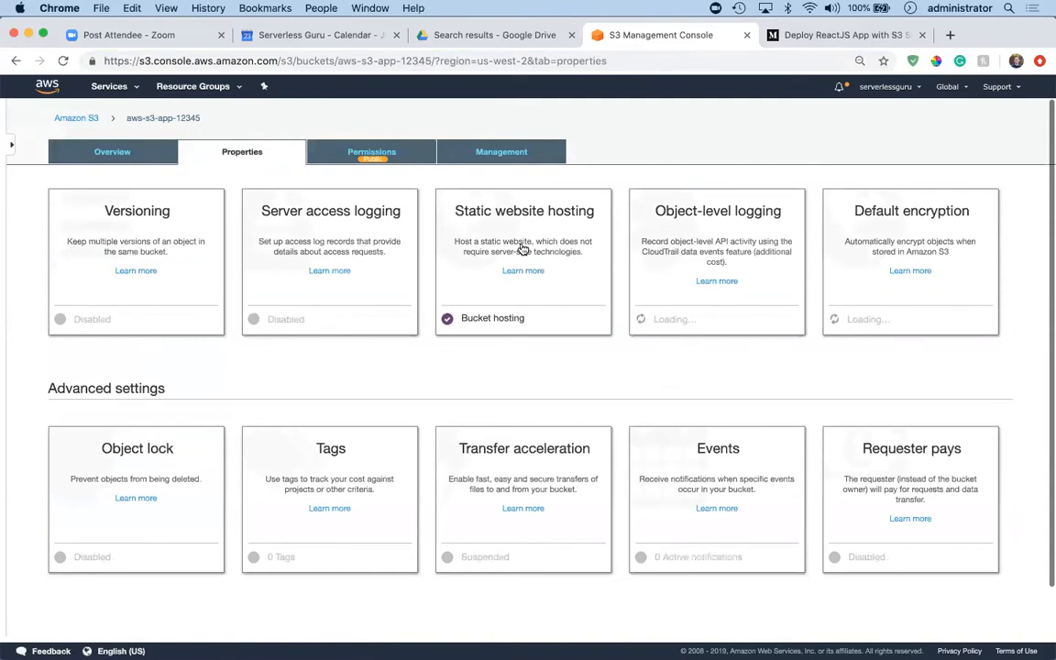
click(505, 240)
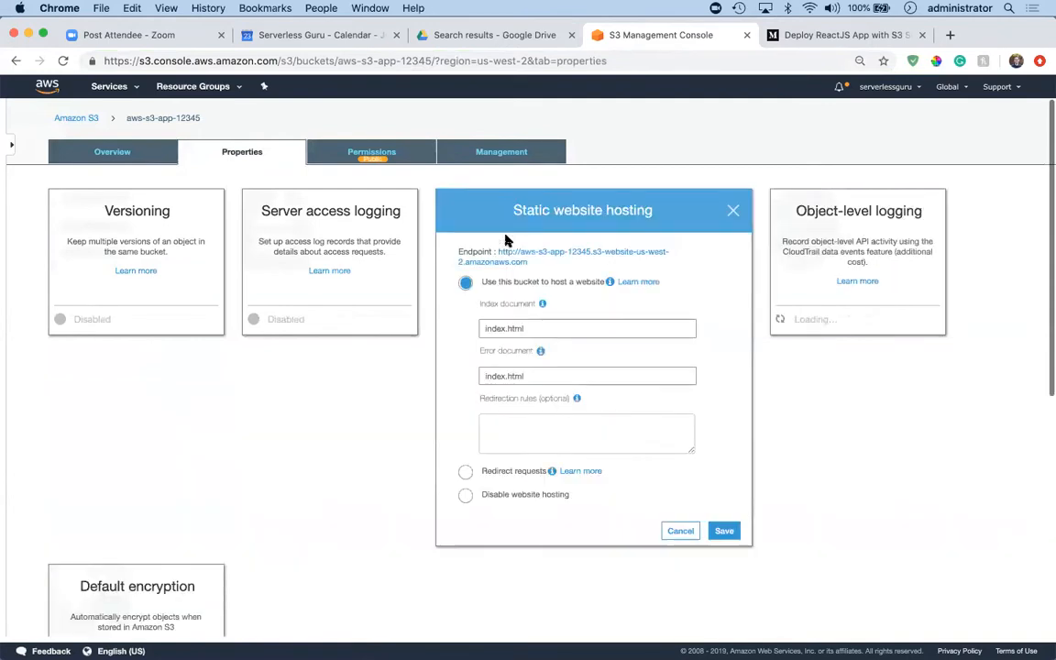
click(530, 252)
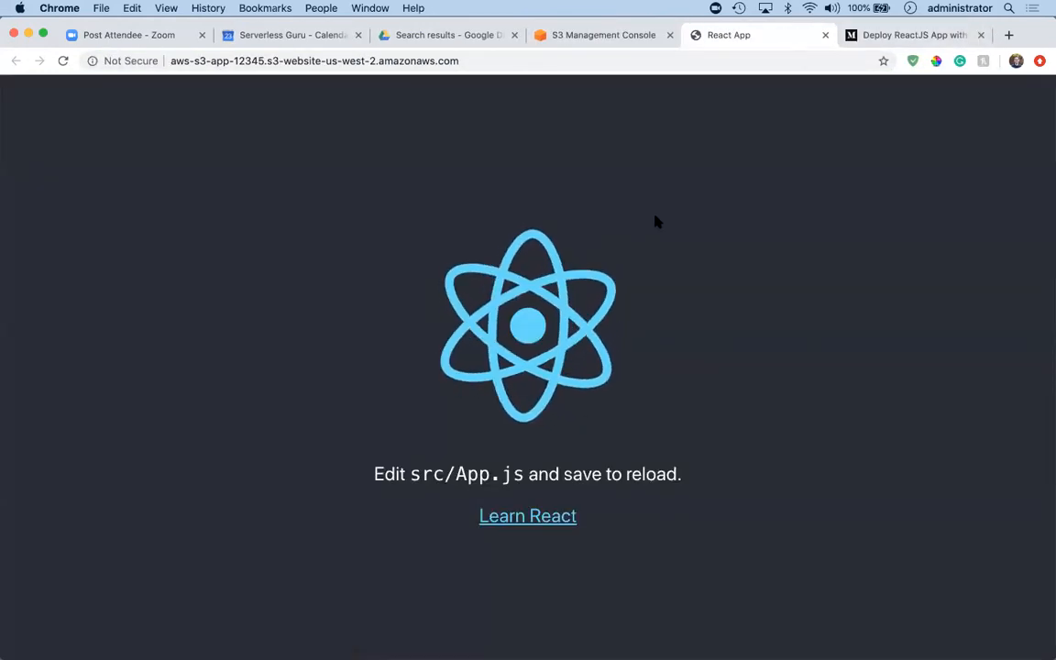
Delete the static folder and all root files from bucket aws-s3-app-12345, and reload the website endpoint.
click(578, 41)
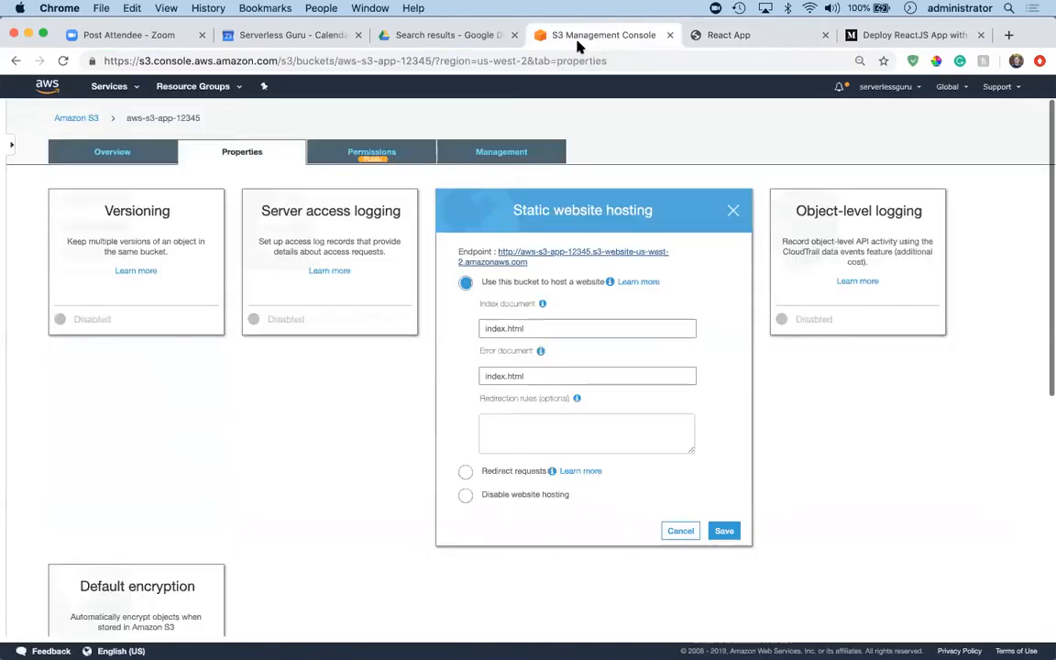
click(78, 154)
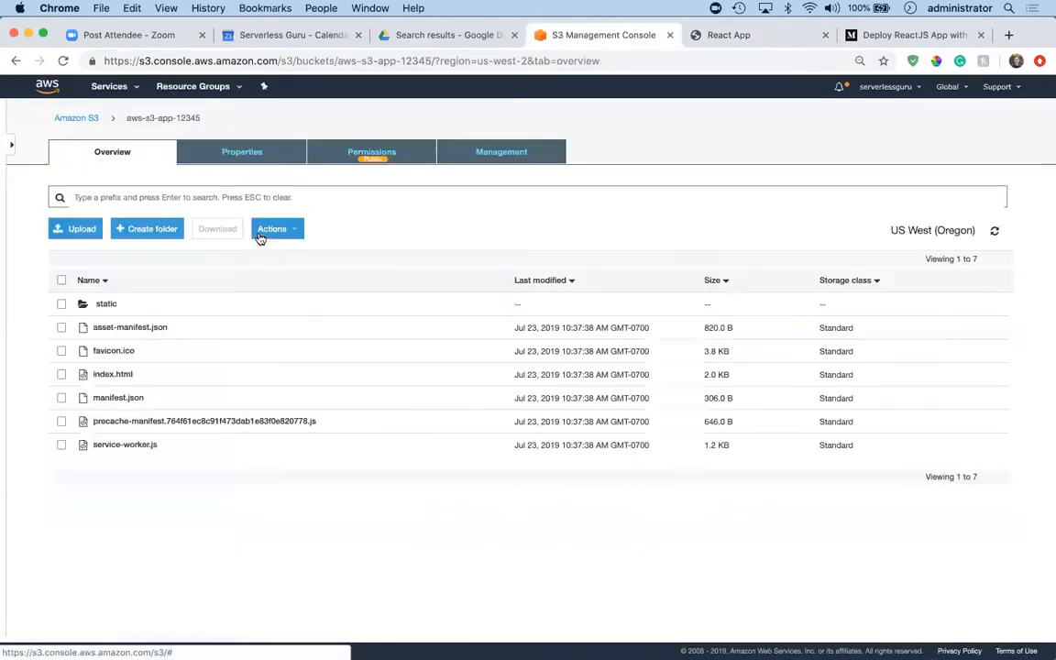
click(61, 279)
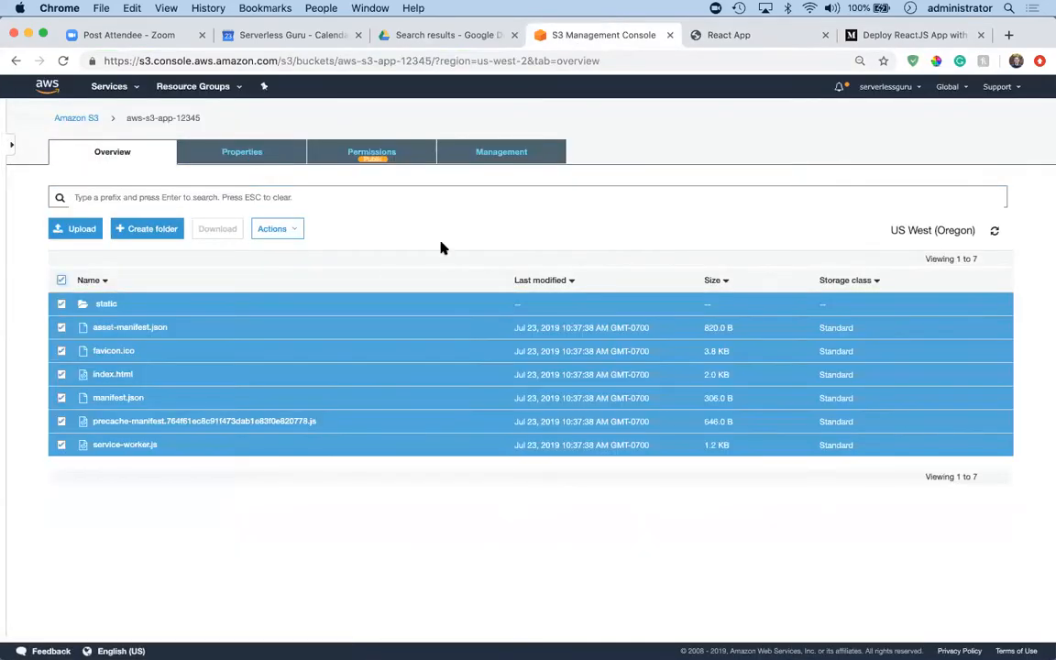
click(298, 238)
click(280, 441)
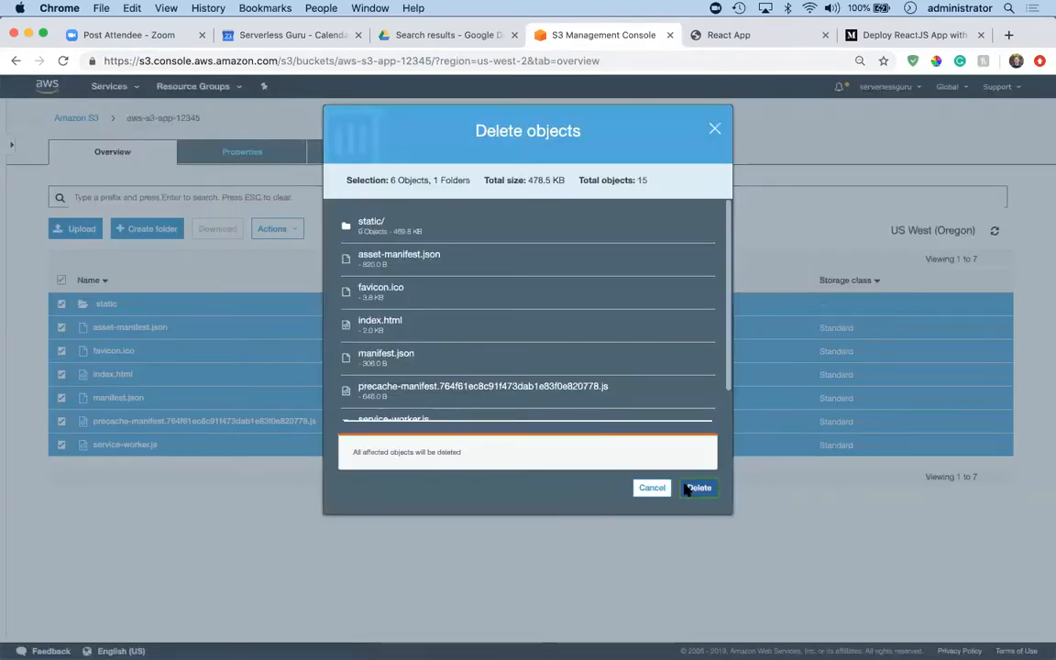
click(685, 489)
click(723, 37)
key(super+r)
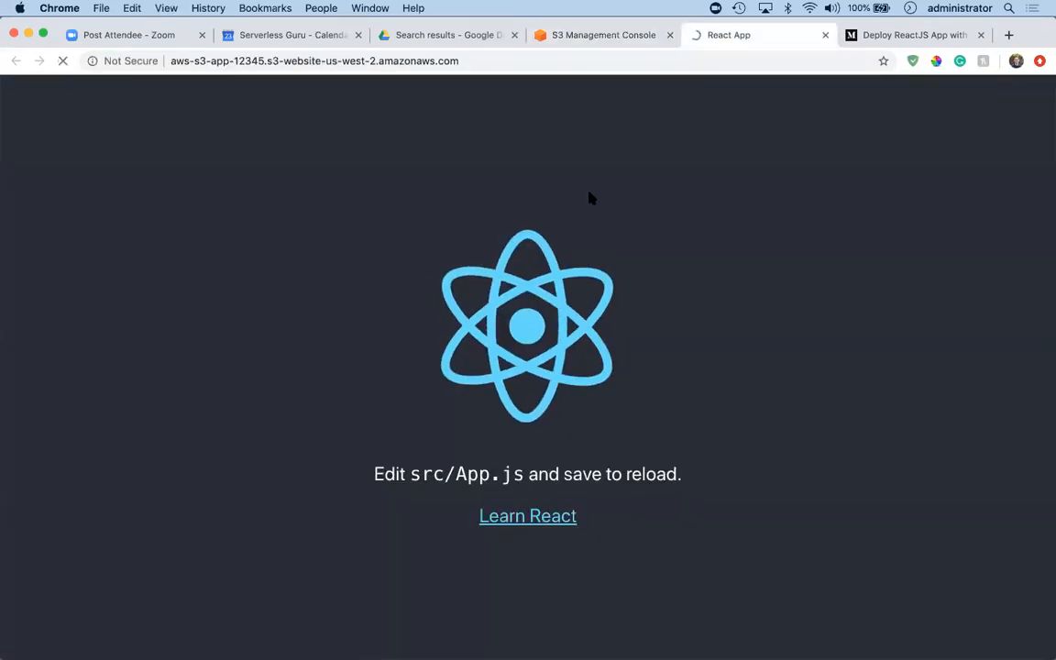
Rerun the previous aws s3 sync command in the terminal and reload the website endpoint to check the redeployed app.
key(ctrl+Right)
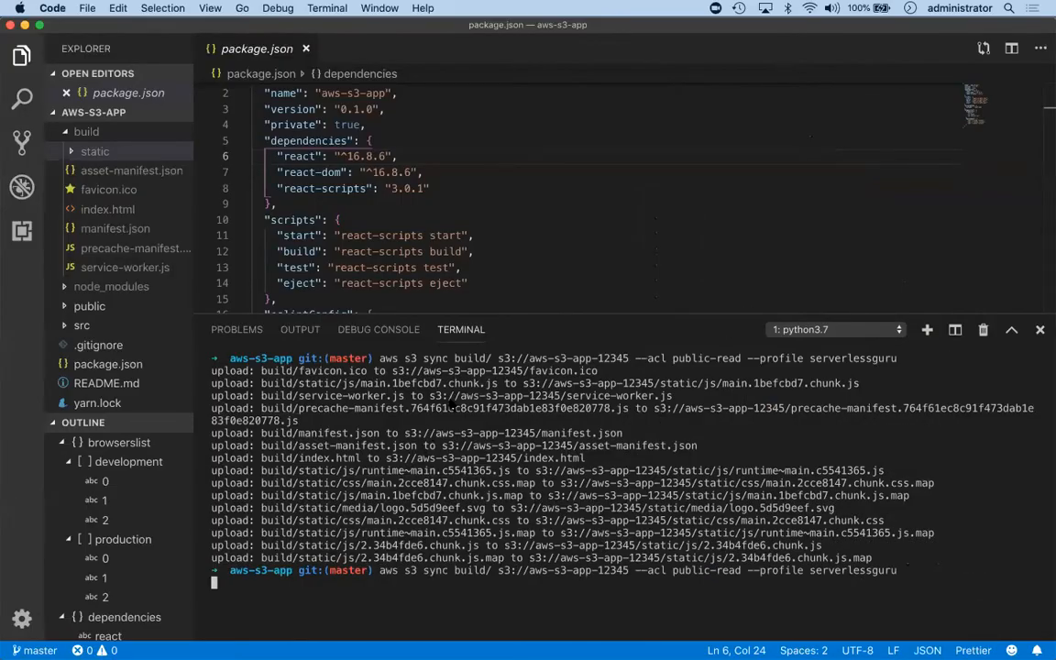
key(Up)
key(Return)
key(ctrl+Left)
key(super+r)
key(super+r)
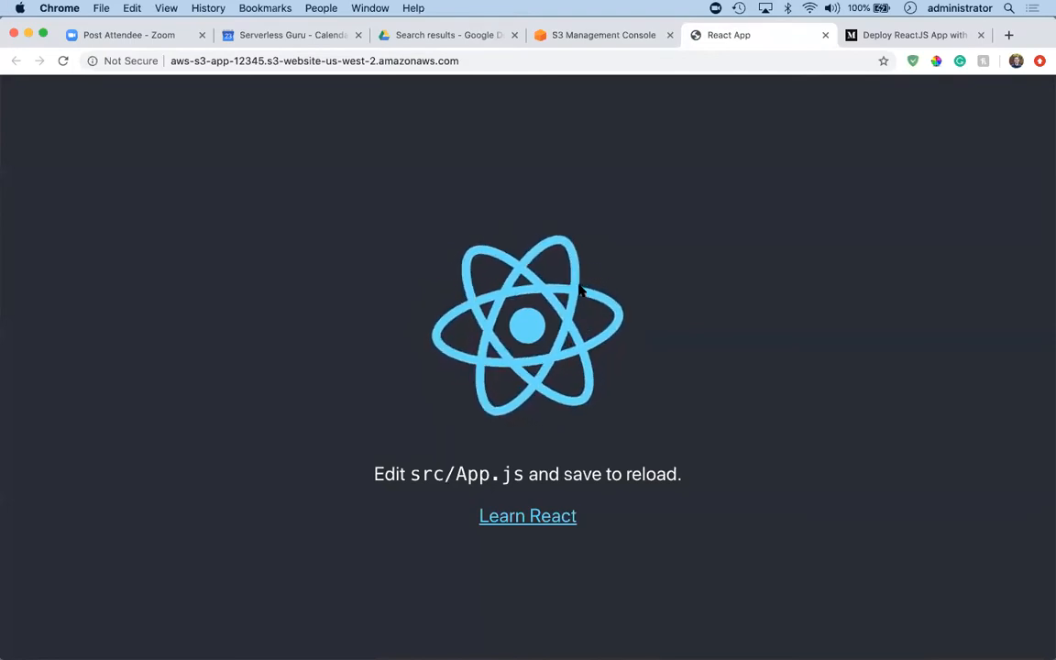
Clear the terminal, check the bucket page in the S3 console, and return to the deployed React app.
key(ctrl+Right)
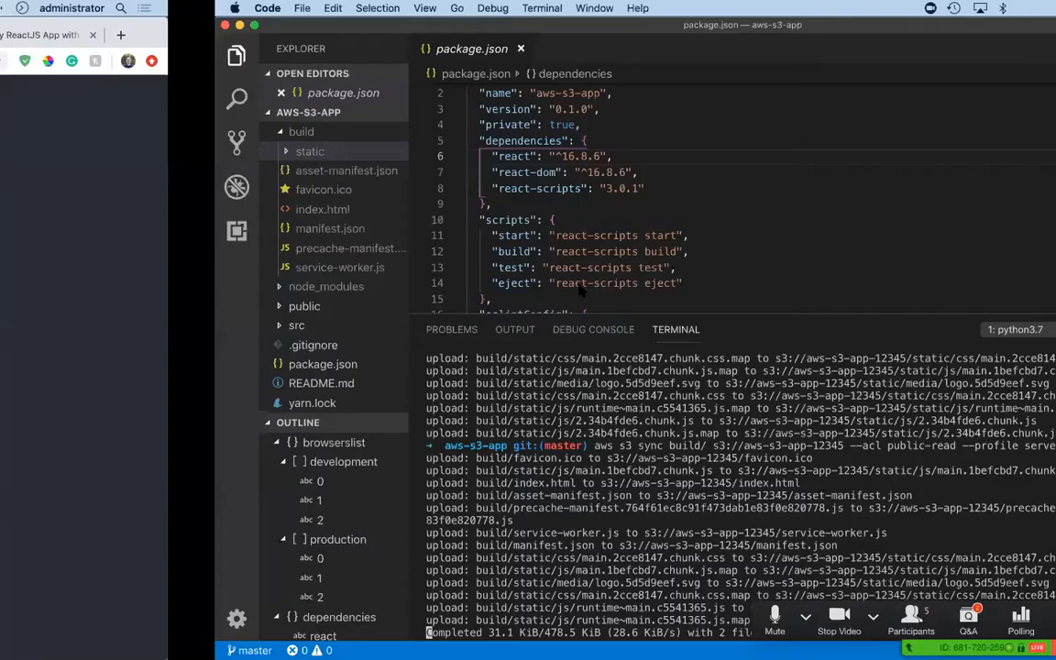
key(ctrl+l)
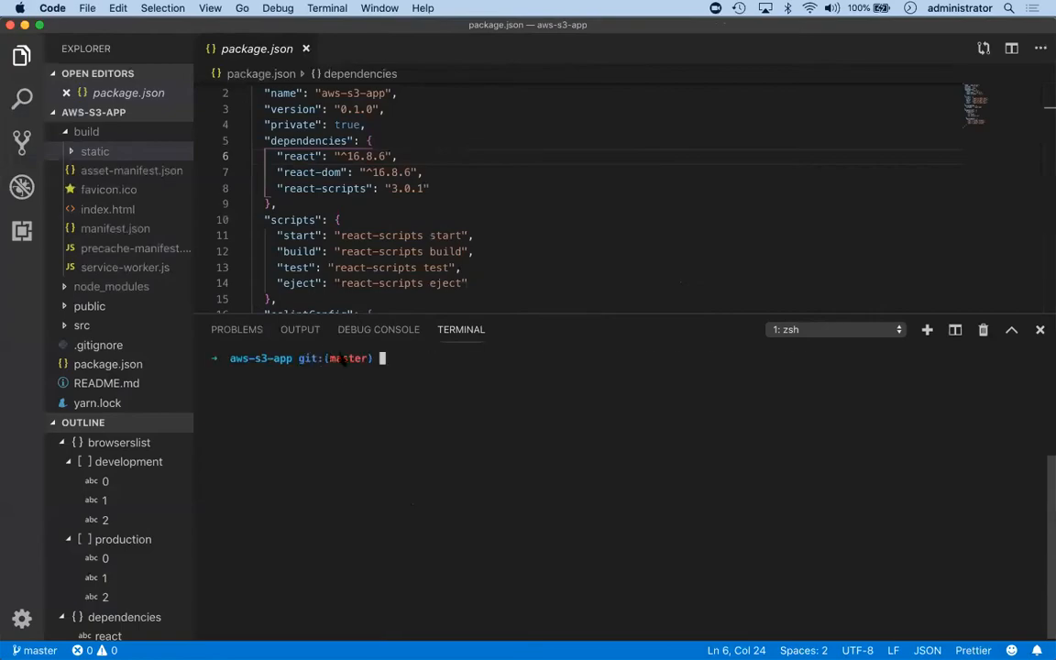
key(ctrl+Left)
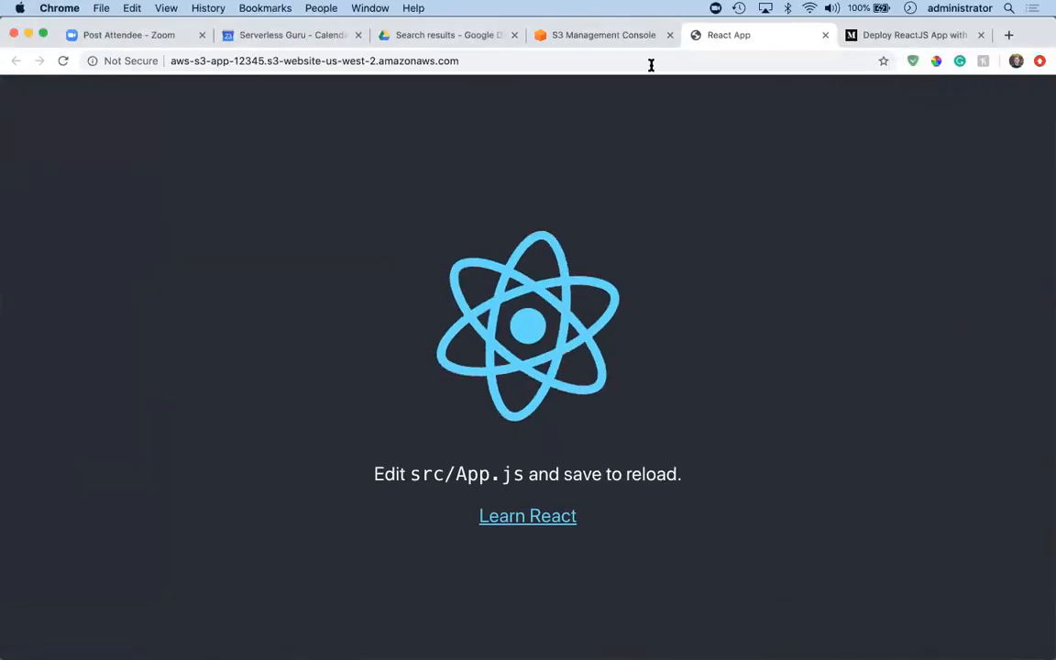
click(571, 37)
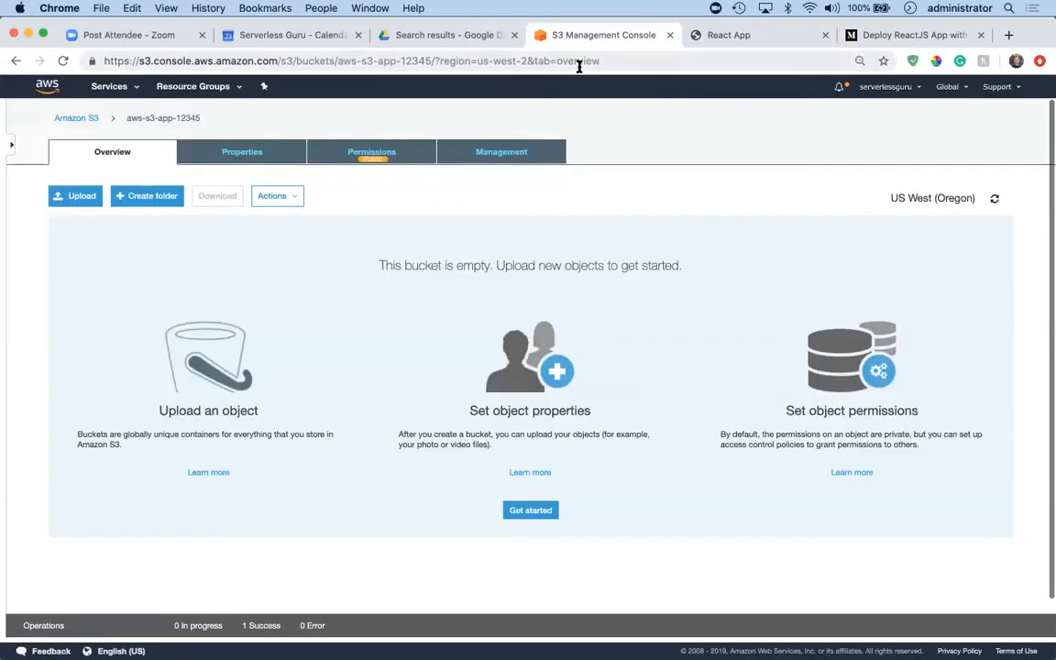
click(733, 41)
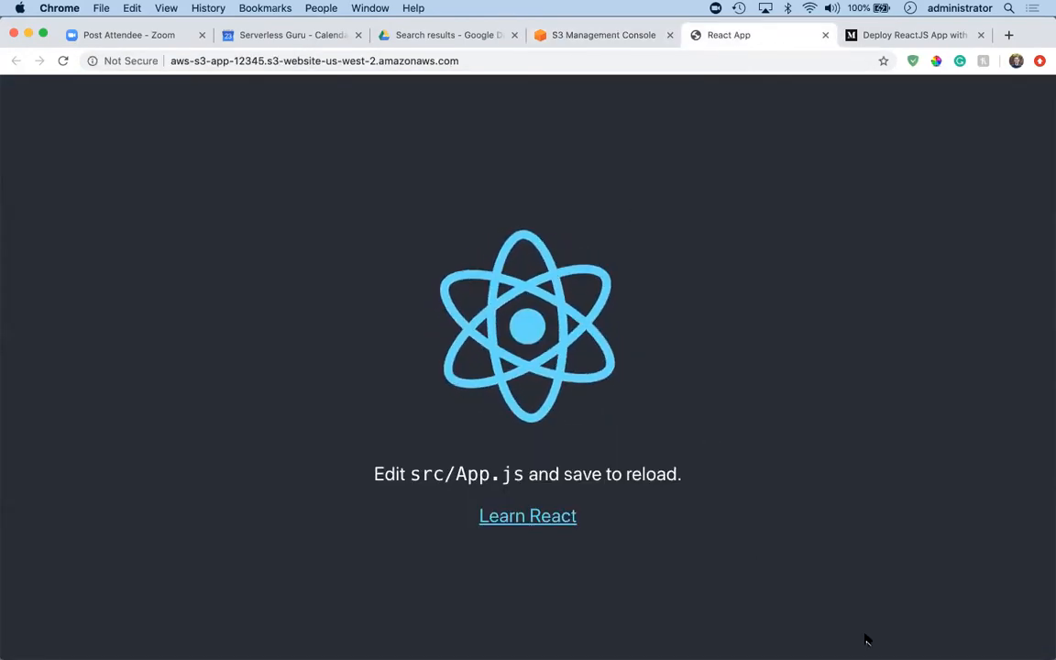